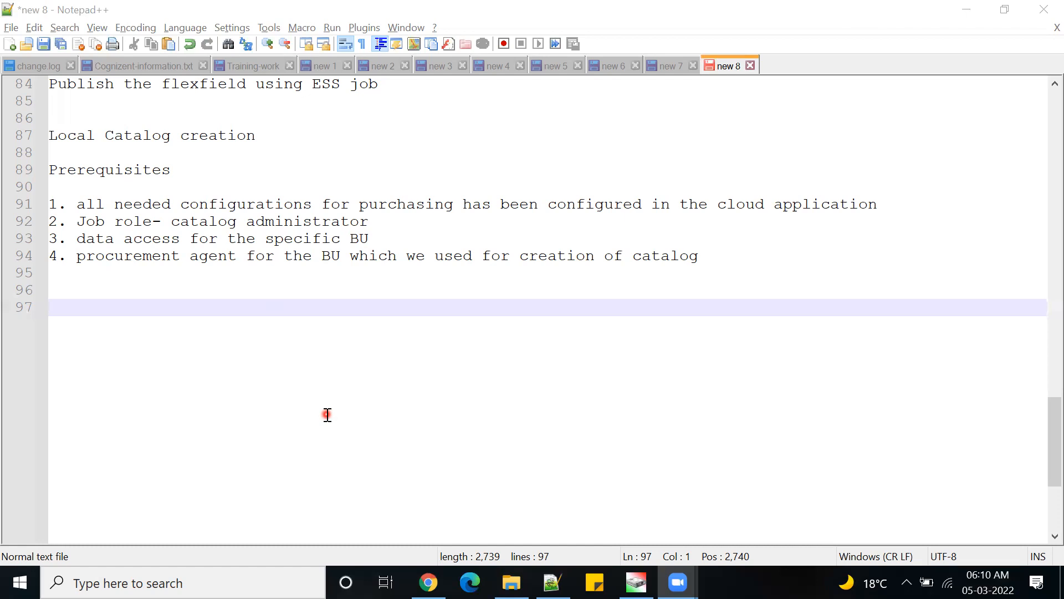
- Bring the Oracle Cloud applications browser window to the front
{"action": "mouse_move", "coordinate": [428, 582]}
{"action": "left_click", "coordinate": [424, 539]}
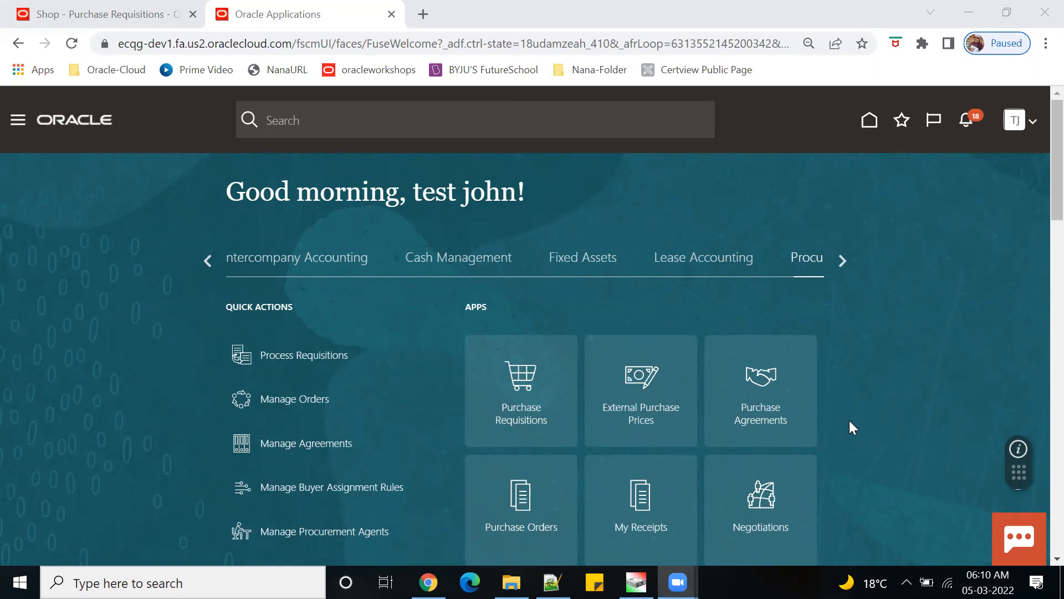
- Open the Security Console from the home page's Tools area
{"action": "scroll", "coordinate": [853, 428], "scroll_direction": "down", "scroll_amount": 2}
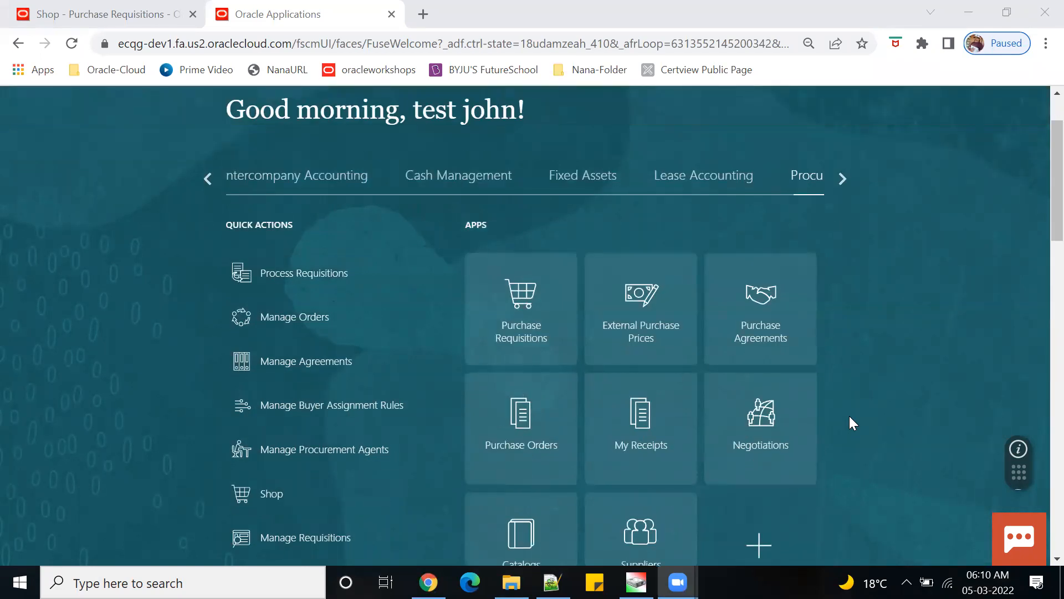
{"action": "scroll", "coordinate": [849, 416], "scroll_direction": "up", "scroll_amount": 2}
{"action": "left_click", "coordinate": [841, 261]}
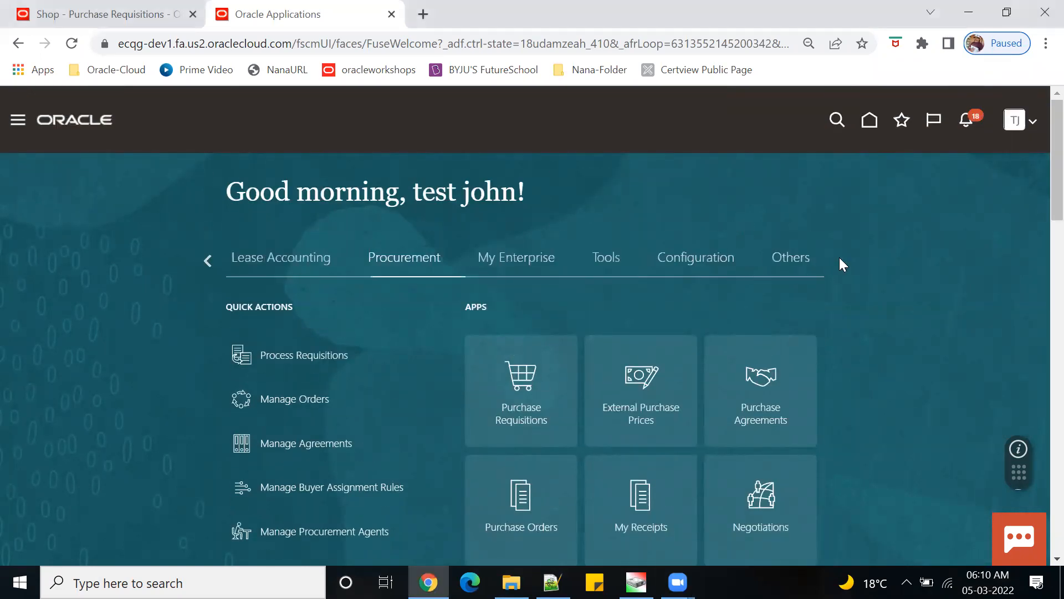
{"action": "left_click", "coordinate": [455, 259]}
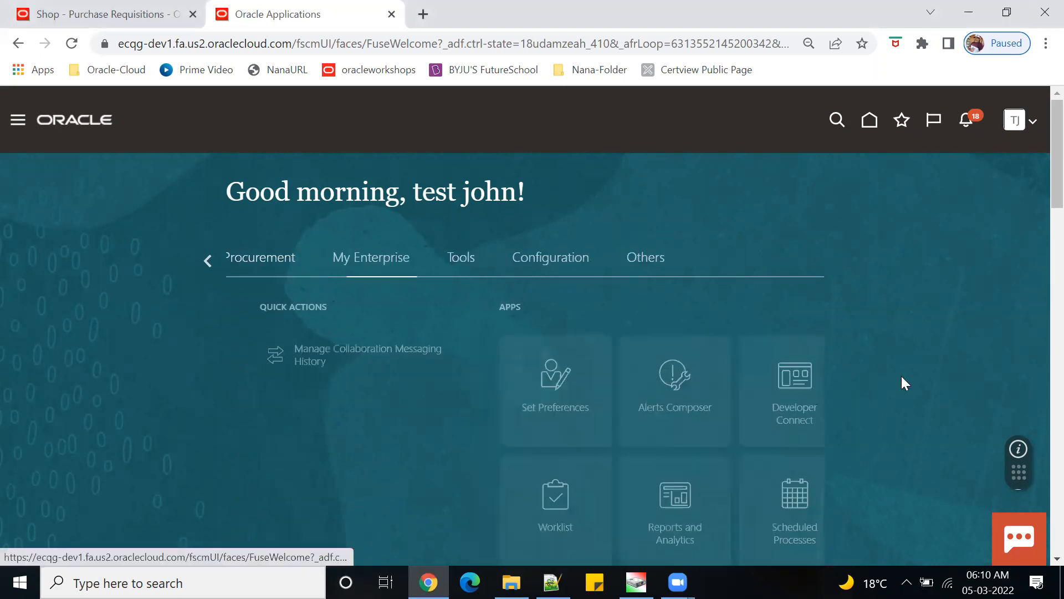
{"action": "scroll", "coordinate": [852, 378], "scroll_direction": "down", "scroll_amount": 3}
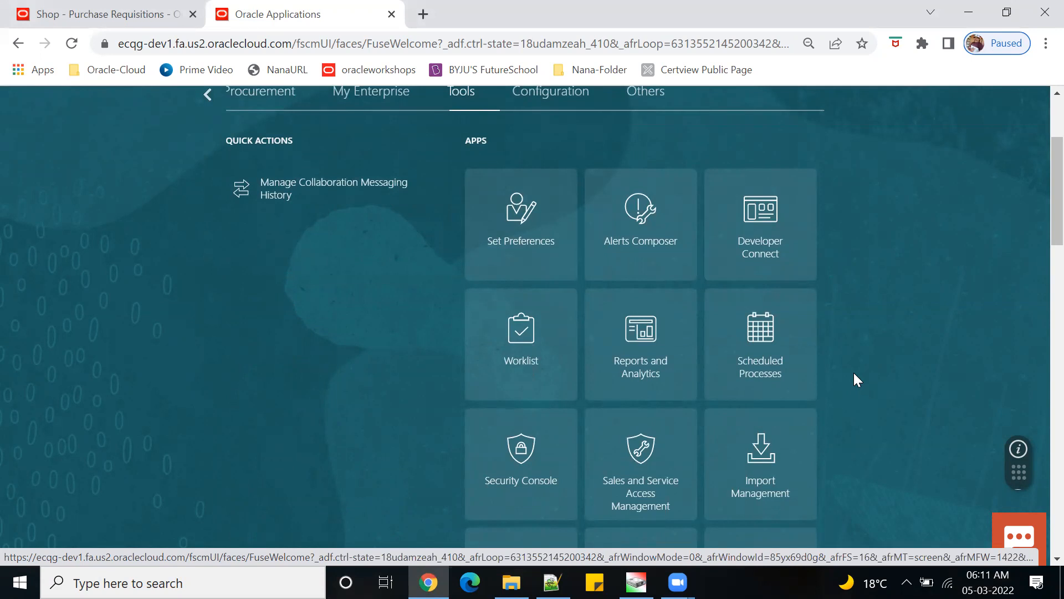
{"action": "left_click", "coordinate": [518, 464]}
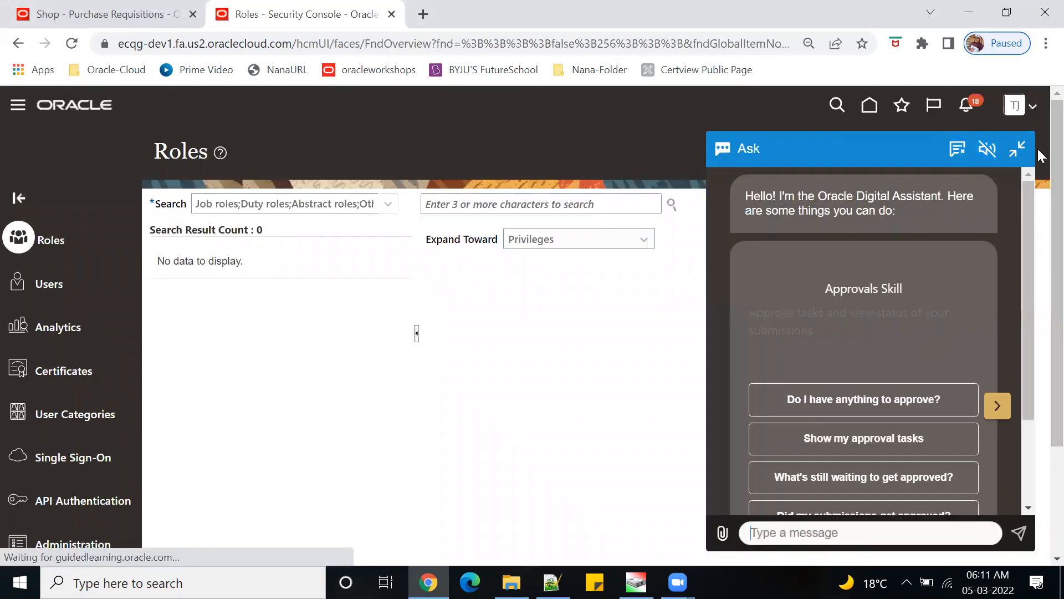
{"action": "left_click", "coordinate": [1019, 148]}
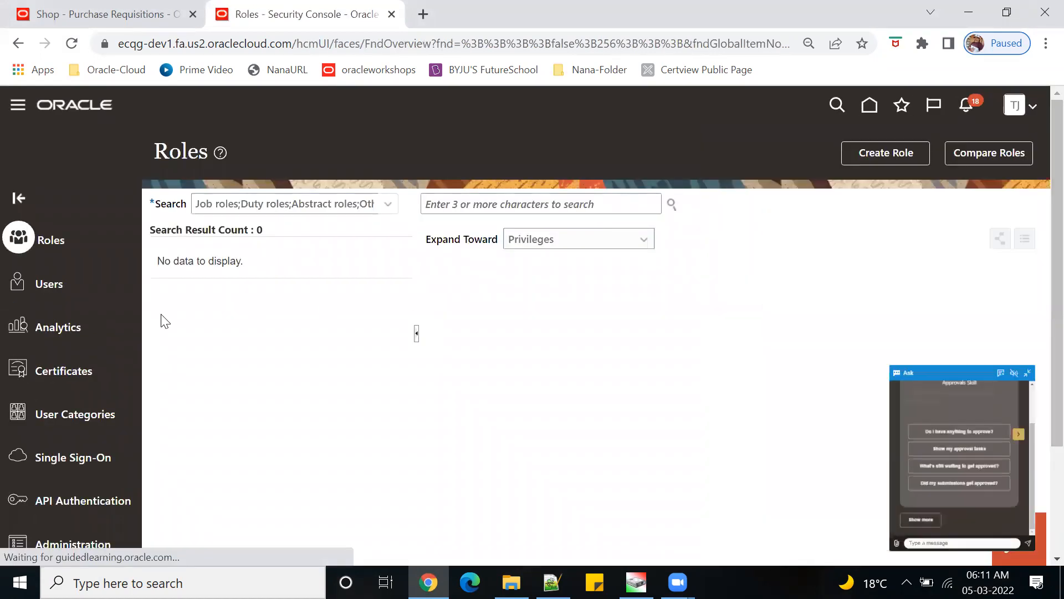
- Search Users for 't' and open the matching test user account
{"action": "left_click", "coordinate": [86, 280]}
{"action": "left_click", "coordinate": [555, 209]}
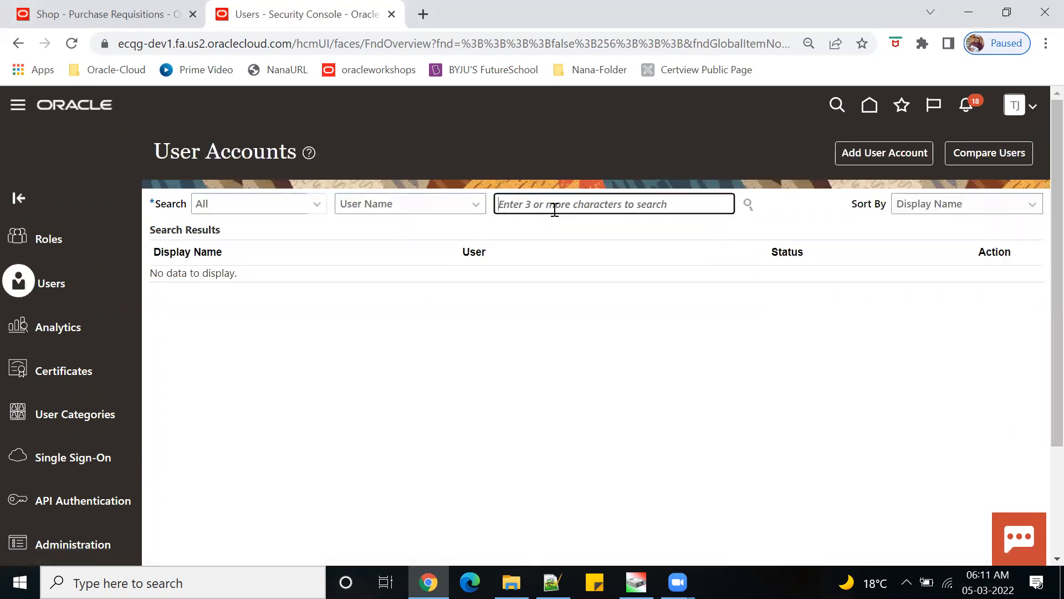
{"action": "type", "text": "test123"}
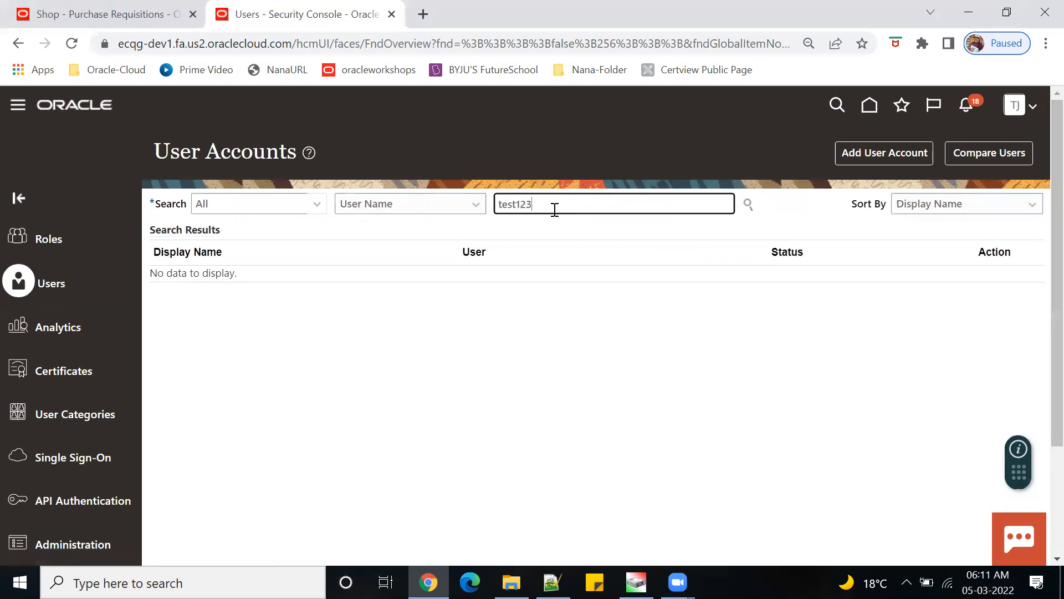
{"action": "key", "text": "Return"}
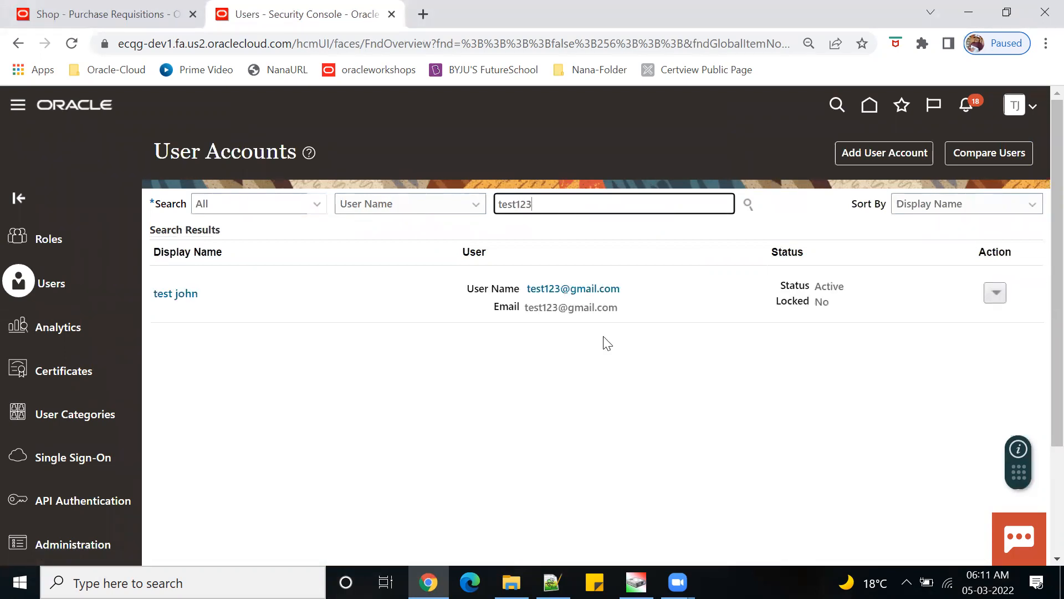
{"action": "left_click", "coordinate": [582, 293]}
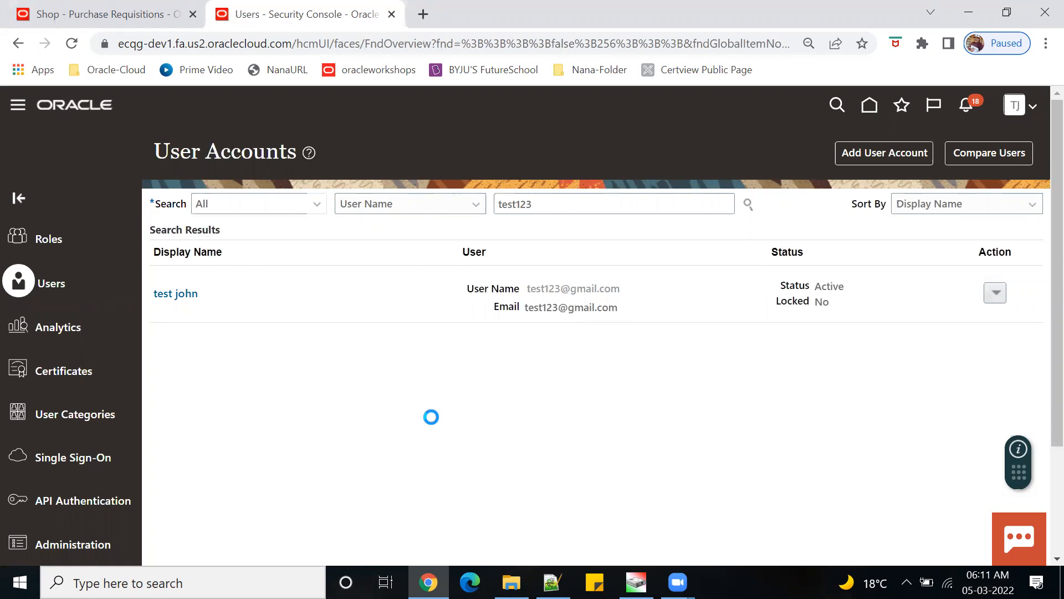
- Review the user's roles, including Procurement Catalog Administrator, then return home
{"action": "scroll", "coordinate": [434, 421], "scroll_direction": "down", "scroll_amount": 3}
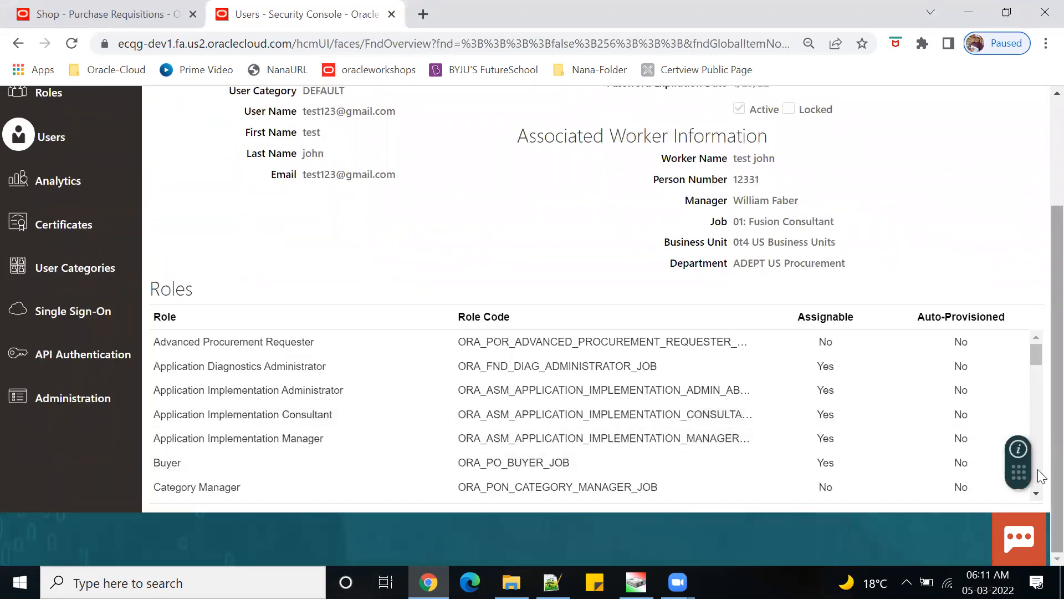
{"action": "left_click_drag", "start_coordinate": [1022, 469], "coordinate": [947, 534]}
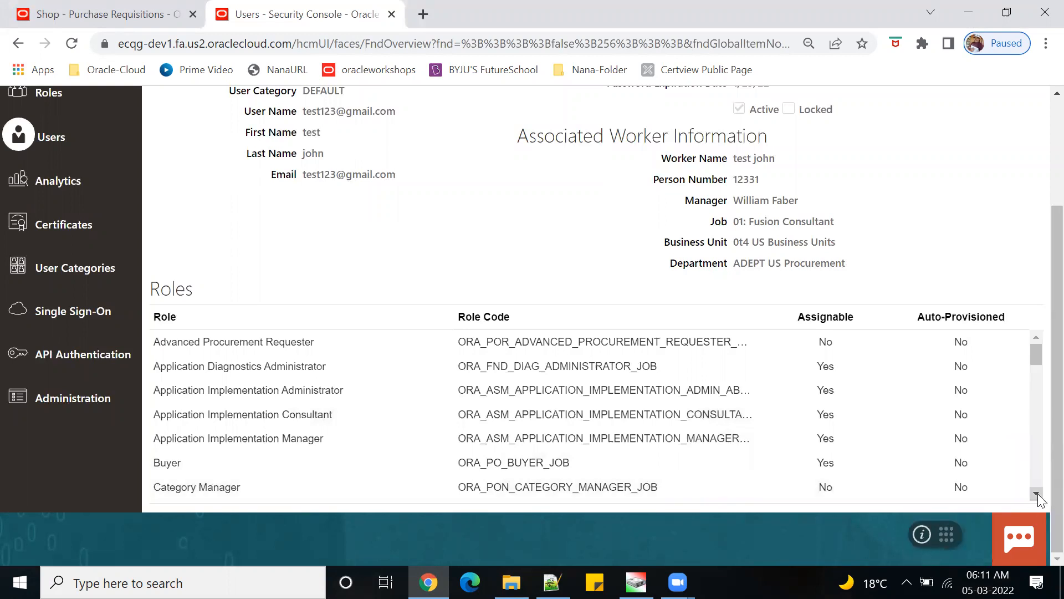
{"action": "scroll", "coordinate": [1037, 494], "scroll_direction": "down", "scroll_amount": 2}
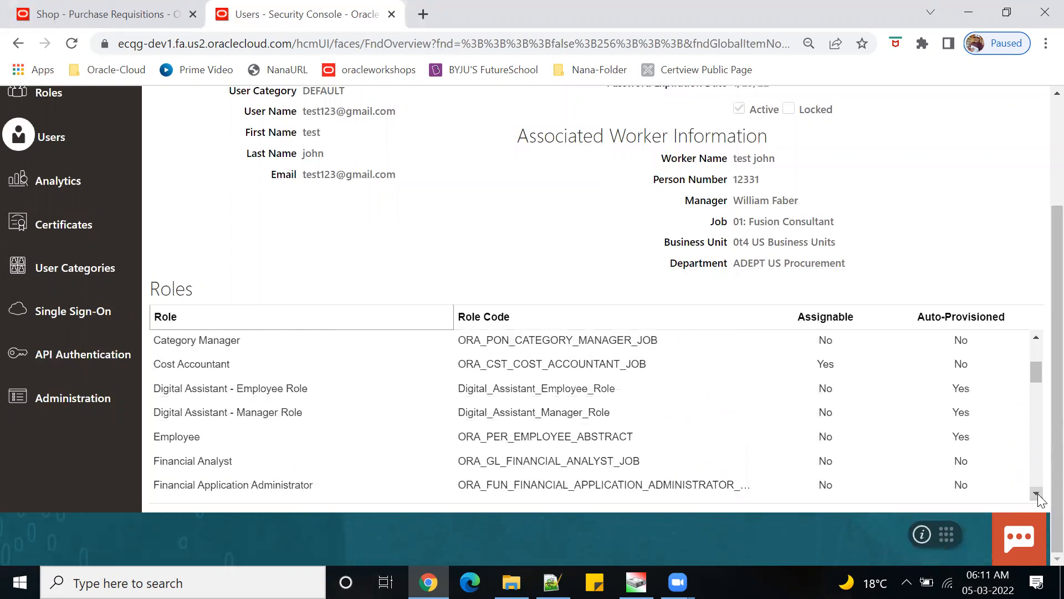
{"action": "left_click_drag", "start_coordinate": [1036, 374], "coordinate": [1037, 368]}
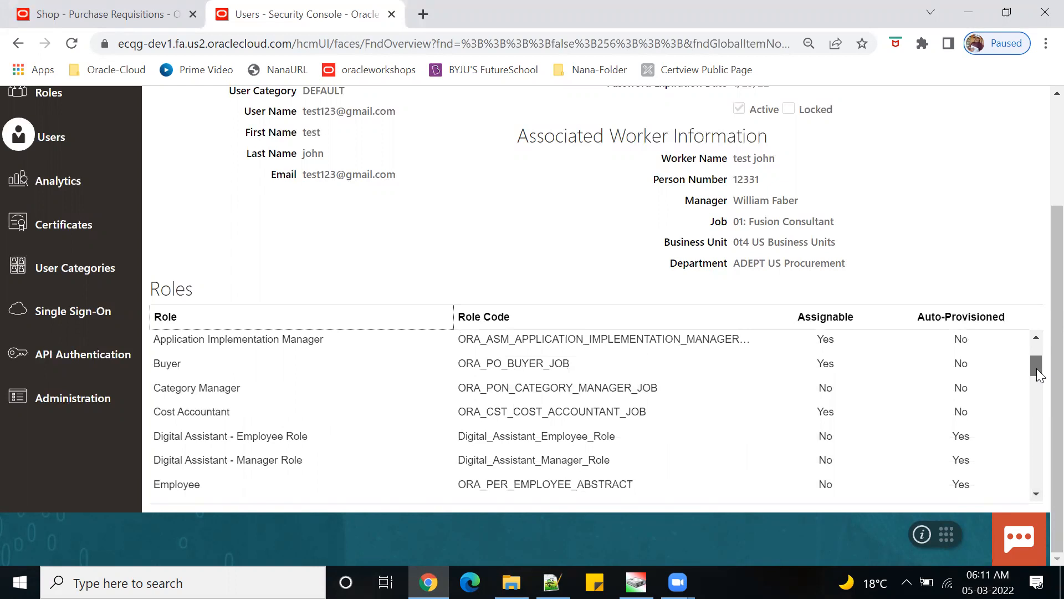
{"action": "left_click_drag", "start_coordinate": [1036, 369], "coordinate": [1038, 433]}
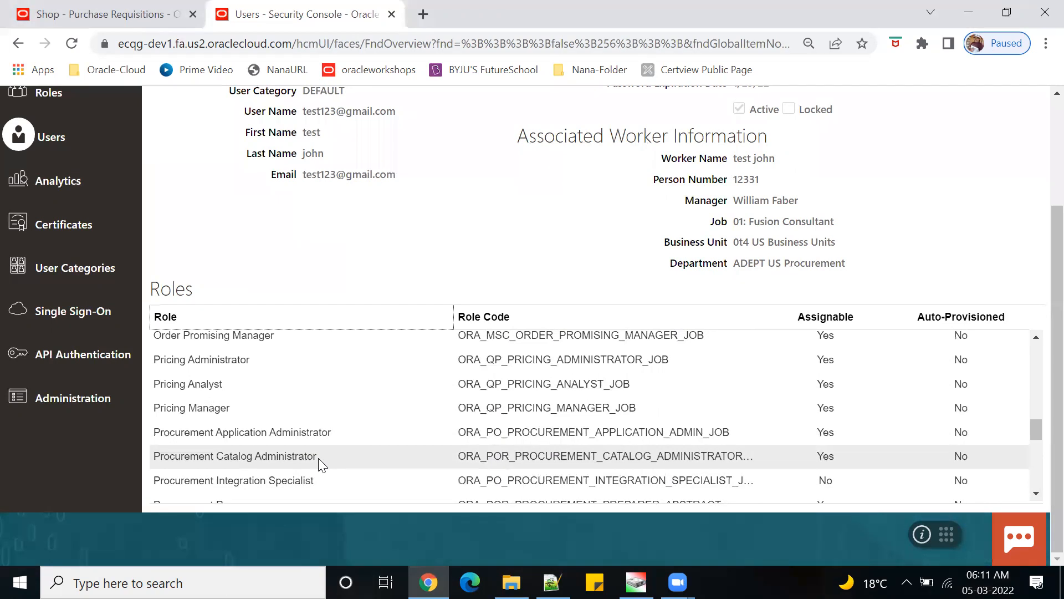
{"action": "scroll", "coordinate": [1006, 176], "scroll_direction": "up", "scroll_amount": 3}
{"action": "left_click", "coordinate": [998, 157]}
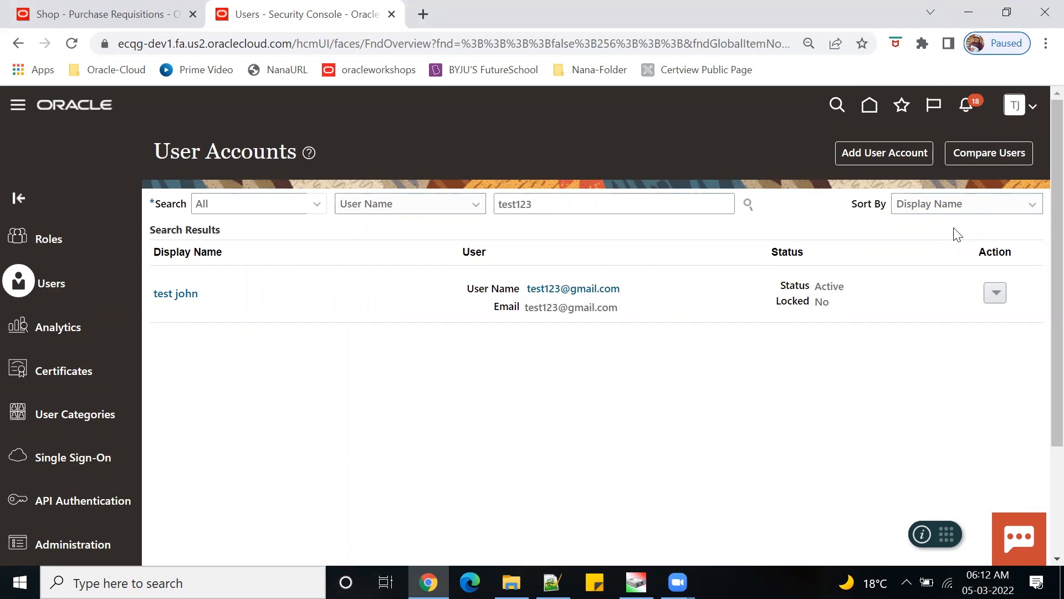
{"action": "left_click", "coordinate": [869, 109]}
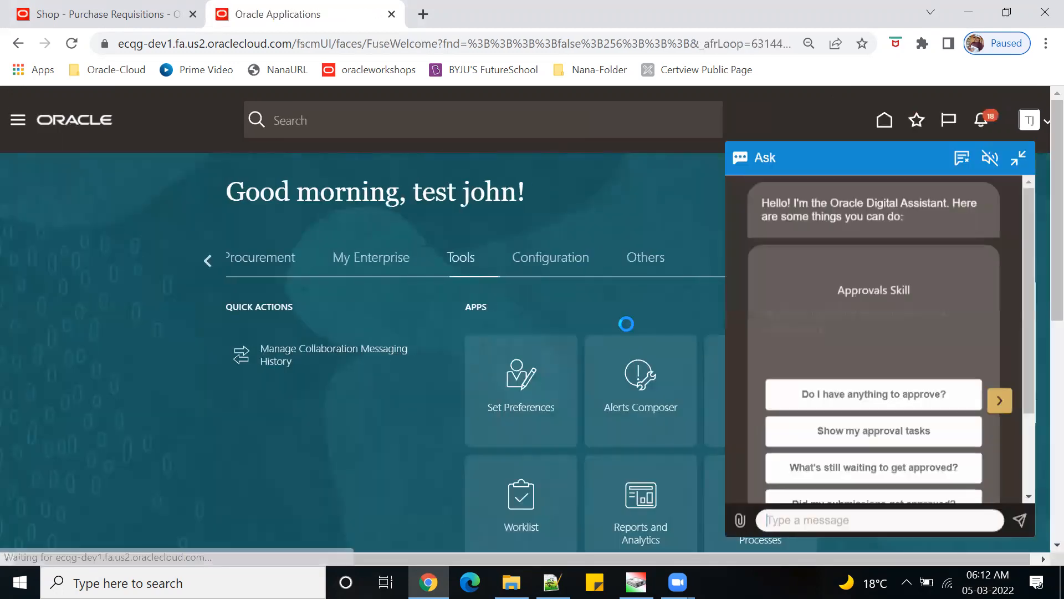
- Open Setup and Maintenance from the settings and actions menu
{"action": "left_click", "coordinate": [1019, 136]}
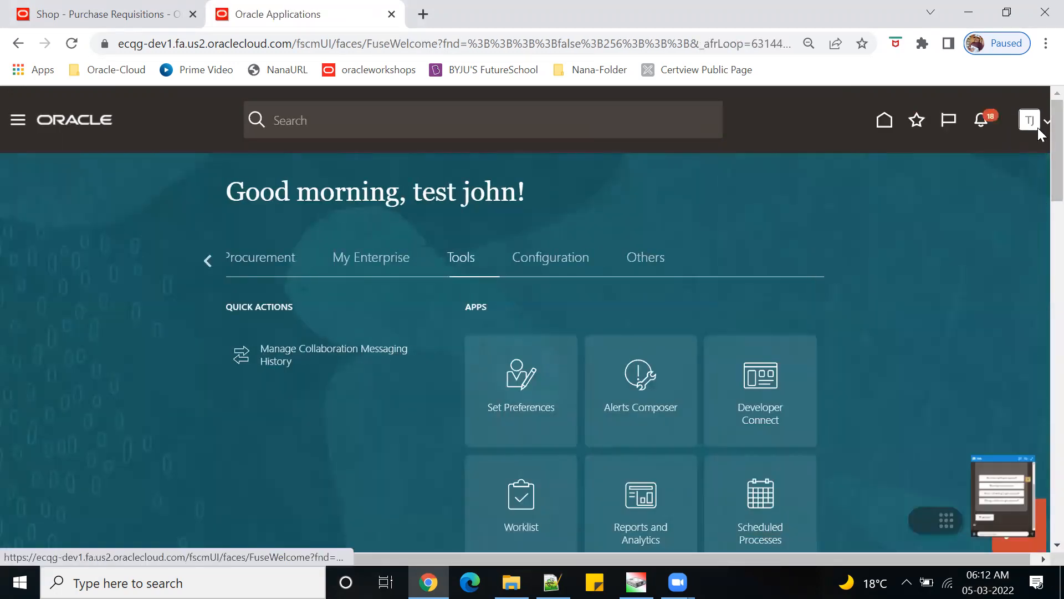
{"action": "left_click", "coordinate": [1044, 128]}
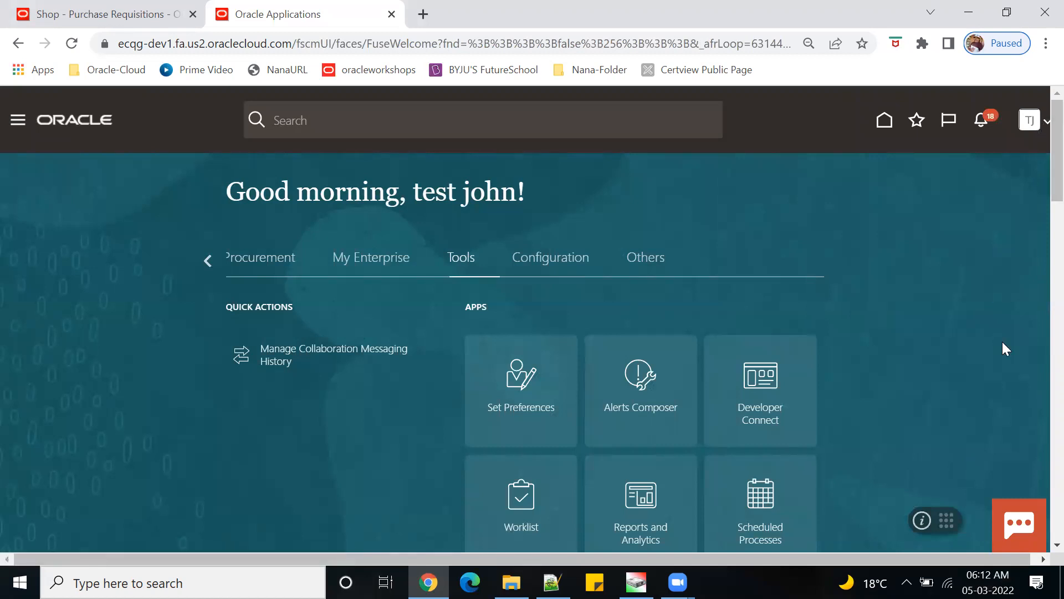
{"action": "left_click", "coordinate": [801, 339]}
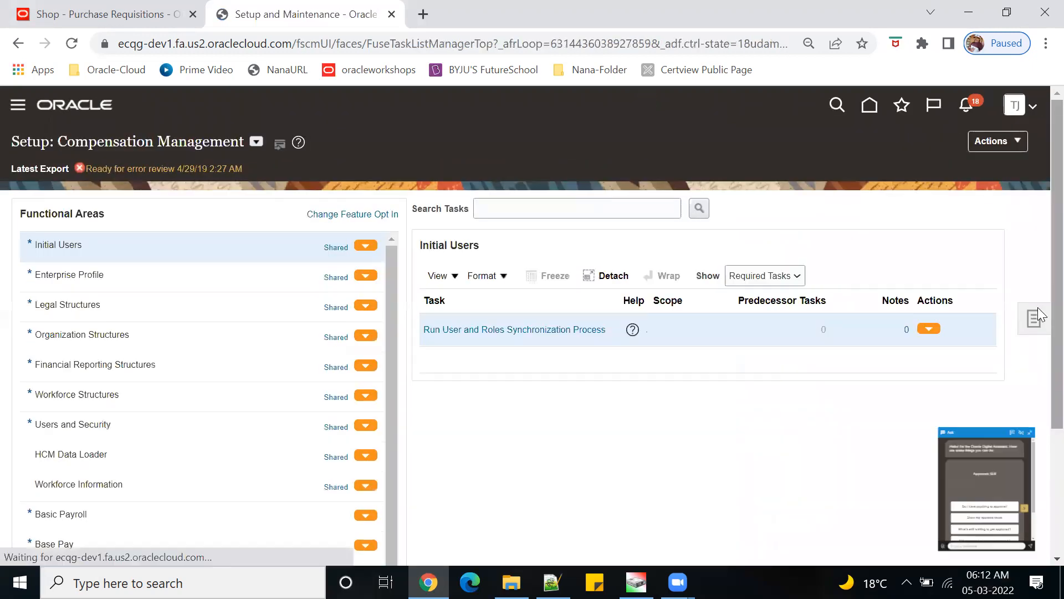
{"action": "left_click", "coordinate": [1017, 150]}
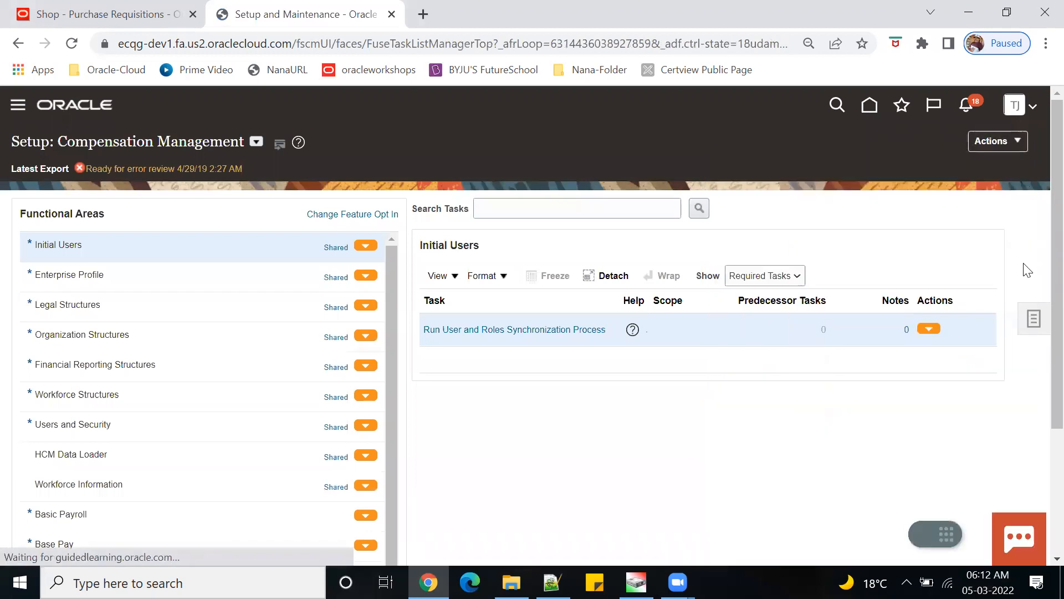
- Search setup tasks for 'manage procu' and open Manage Procurement Agents
{"action": "left_click", "coordinate": [1033, 326]}
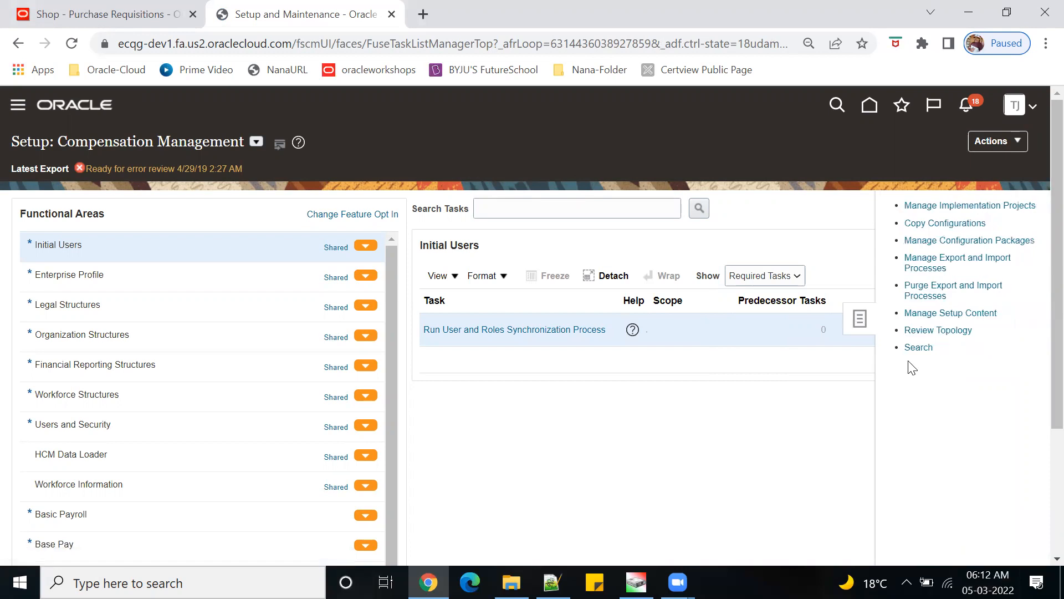
{"action": "left_click", "coordinate": [909, 349]}
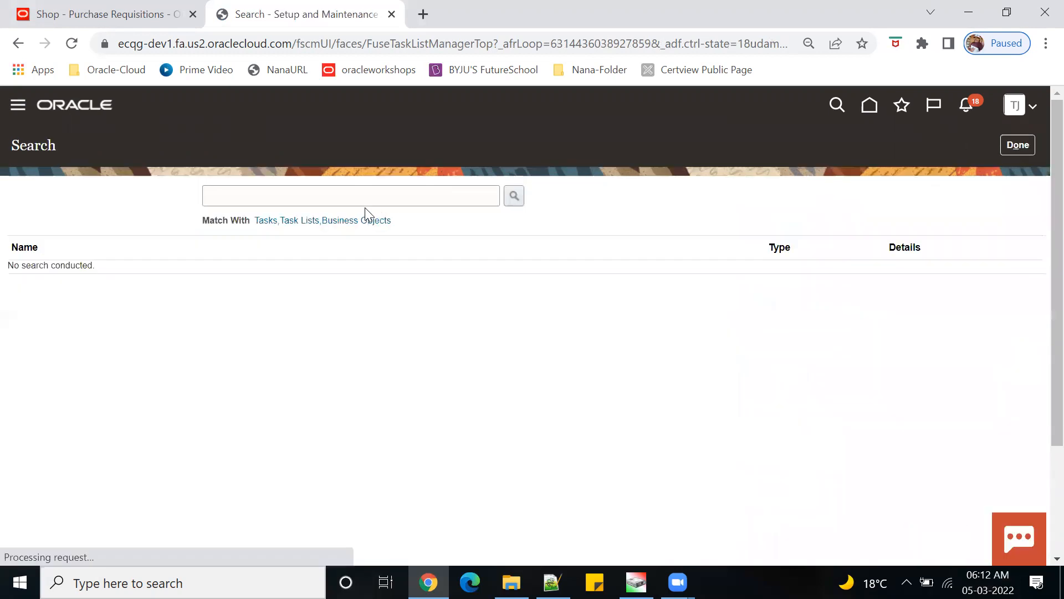
{"action": "type", "text": "ma"}
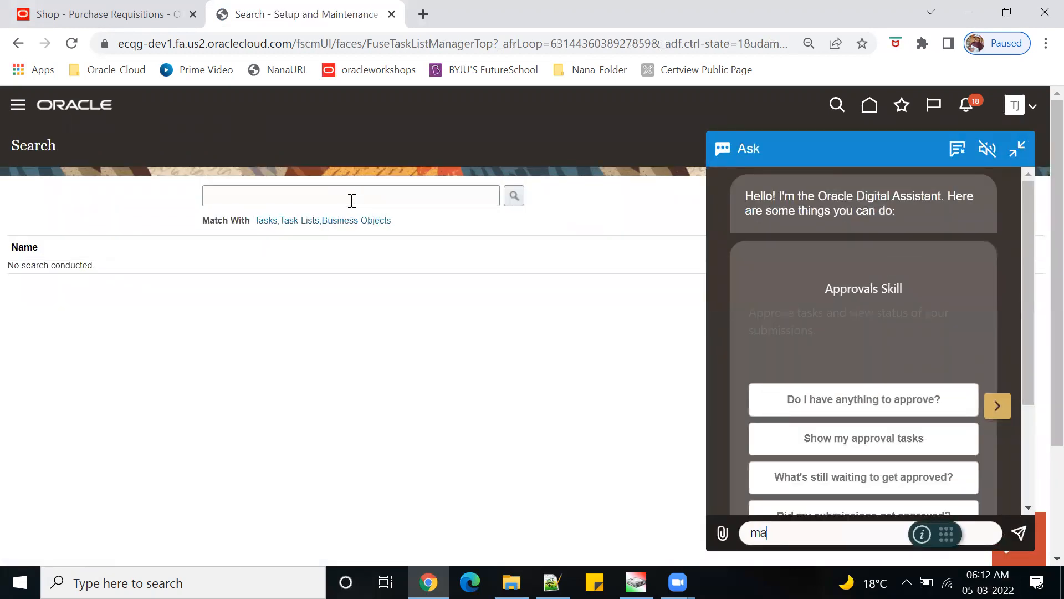
{"action": "left_click", "coordinate": [351, 200]}
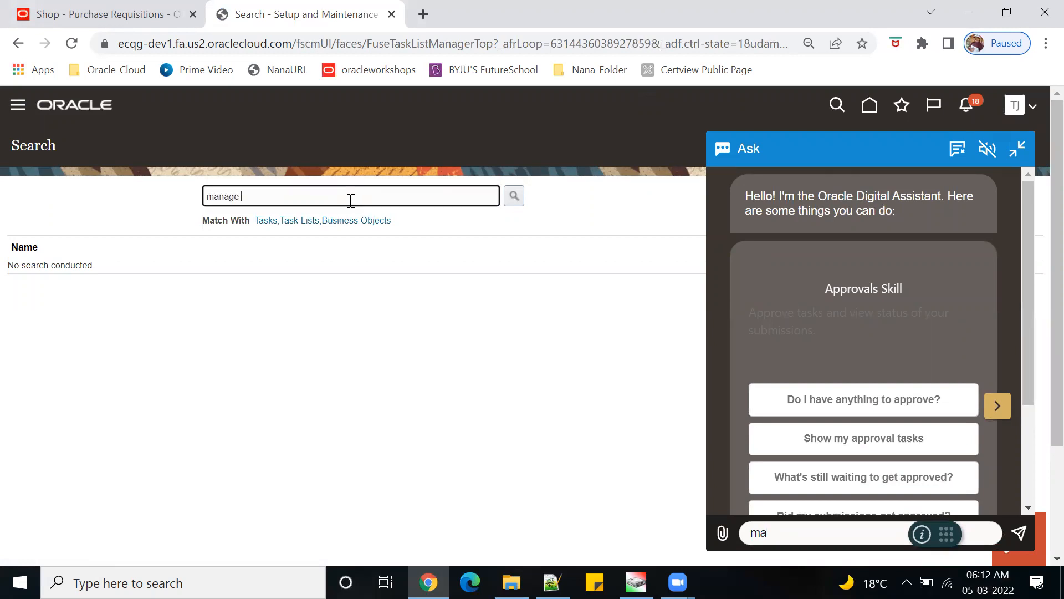
{"action": "type", "text": "manage procu"}
{"action": "key", "text": "Return"}
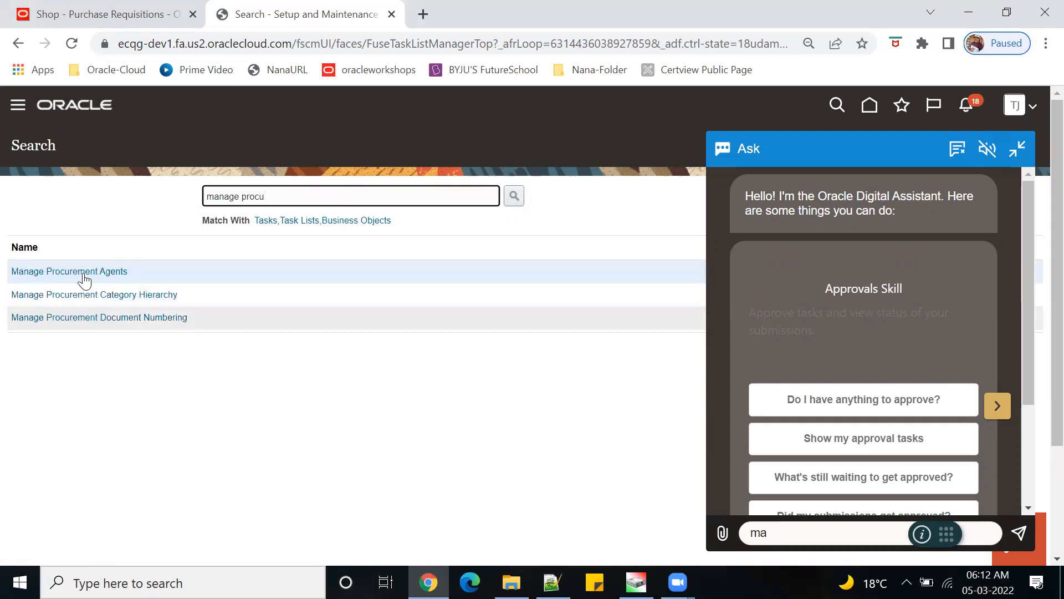
{"action": "left_click", "coordinate": [81, 273]}
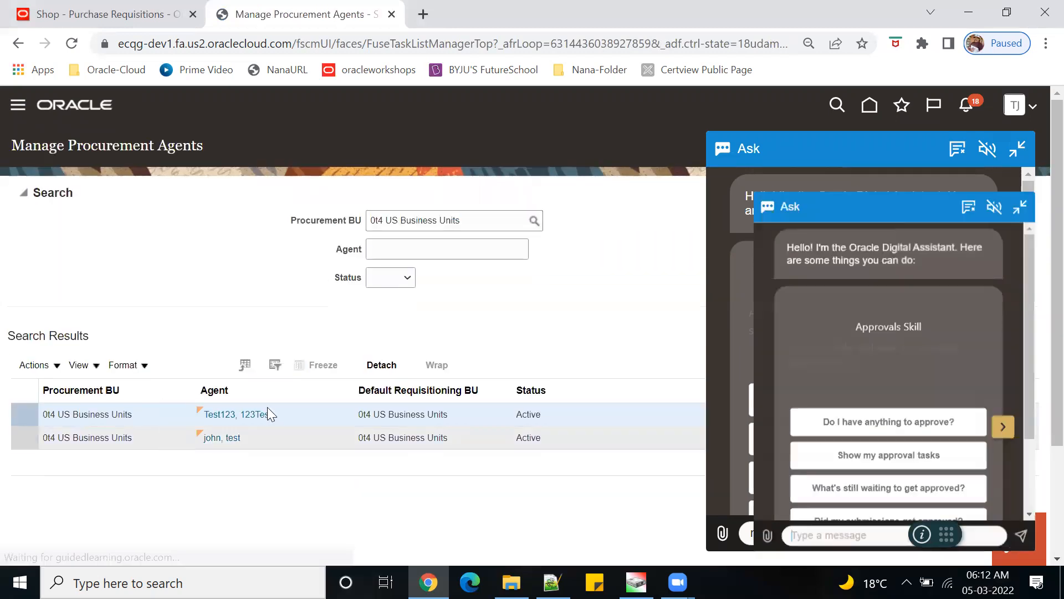
{"action": "left_click", "coordinate": [168, 435]}
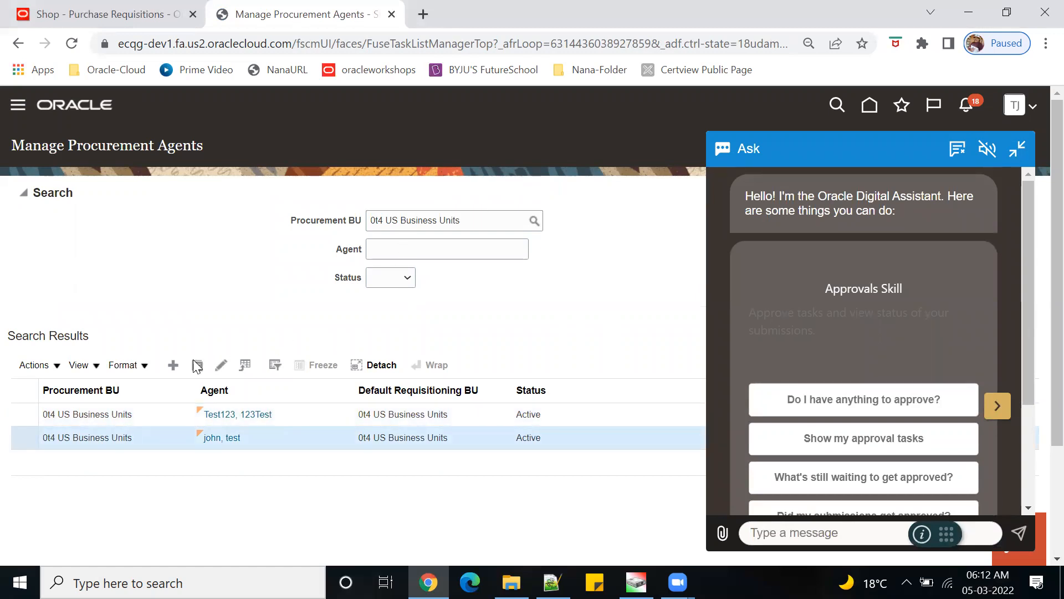
{"action": "left_click", "coordinate": [221, 367]}
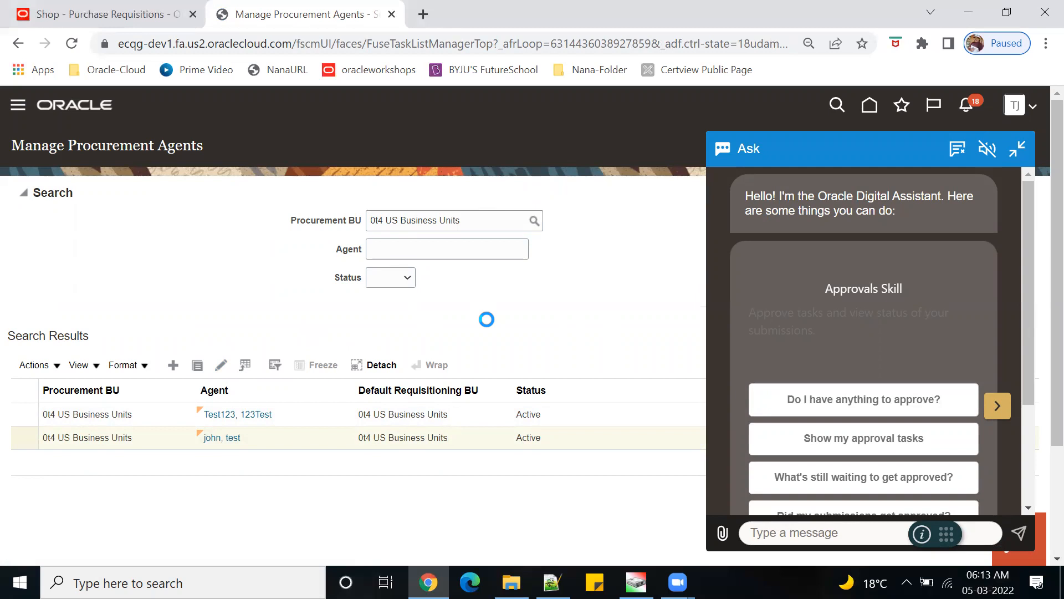
{"action": "type", "text": "ma"}
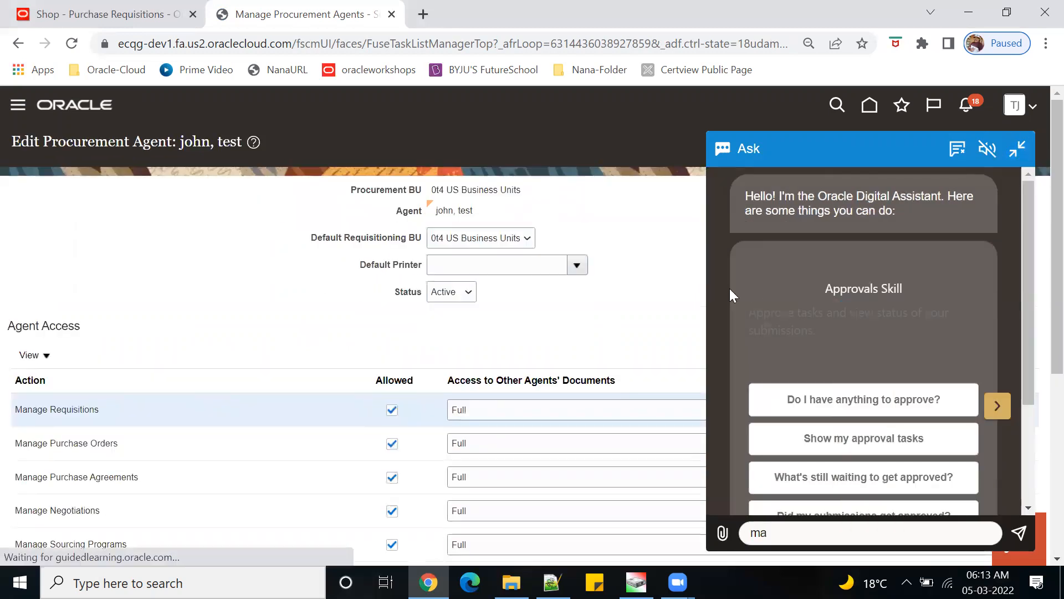
{"action": "left_click", "coordinate": [1017, 149]}
{"action": "scroll", "coordinate": [731, 337], "scroll_direction": "down", "scroll_amount": 3}
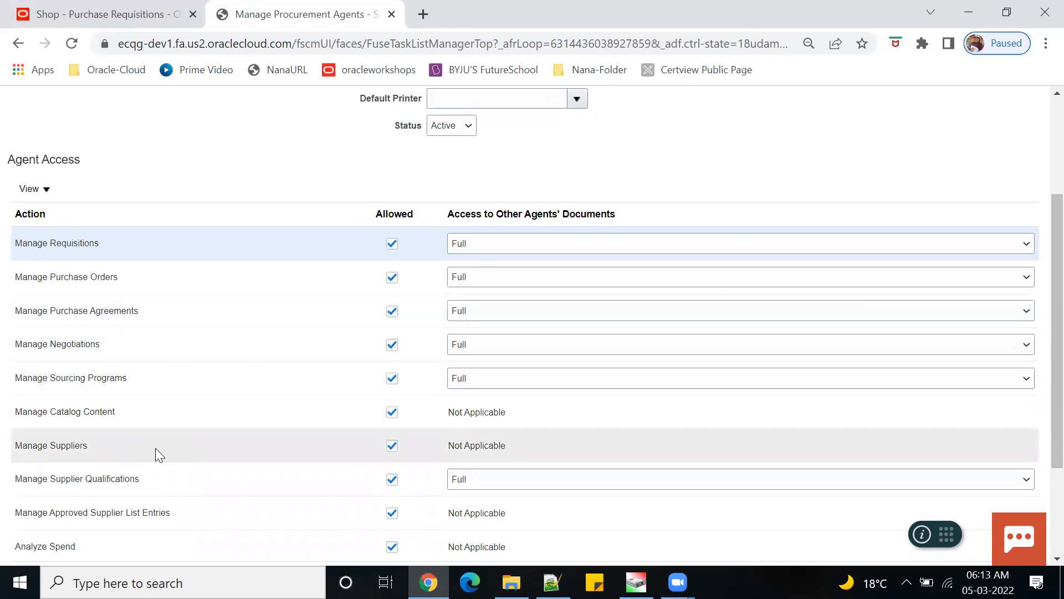
{"action": "scroll", "coordinate": [156, 449], "scroll_direction": "down", "scroll_amount": 2}
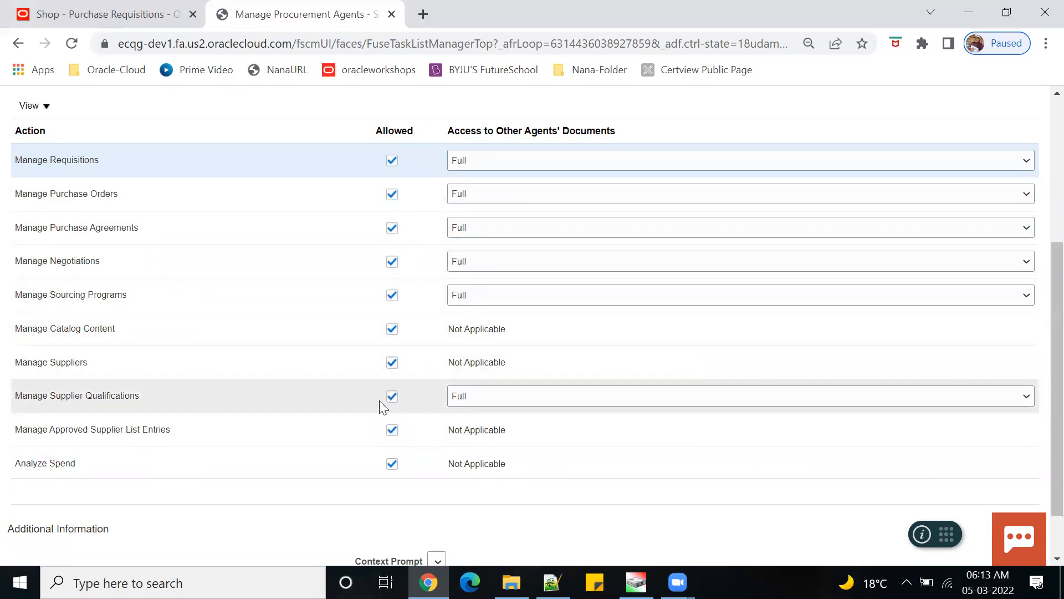
{"action": "scroll", "coordinate": [379, 400], "scroll_direction": "up", "scroll_amount": 5}
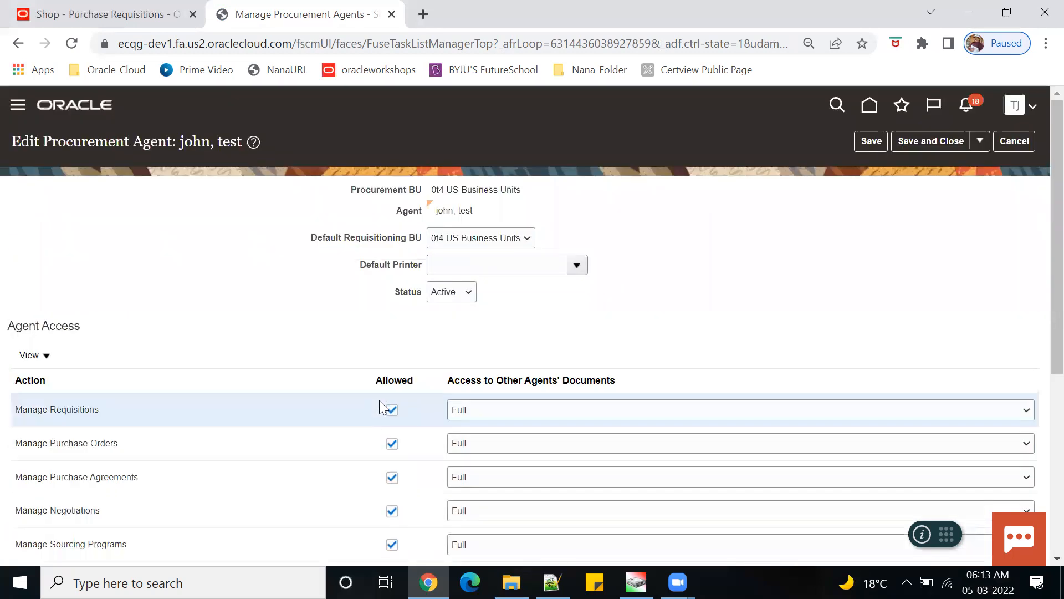
{"action": "left_click", "coordinate": [1024, 143]}
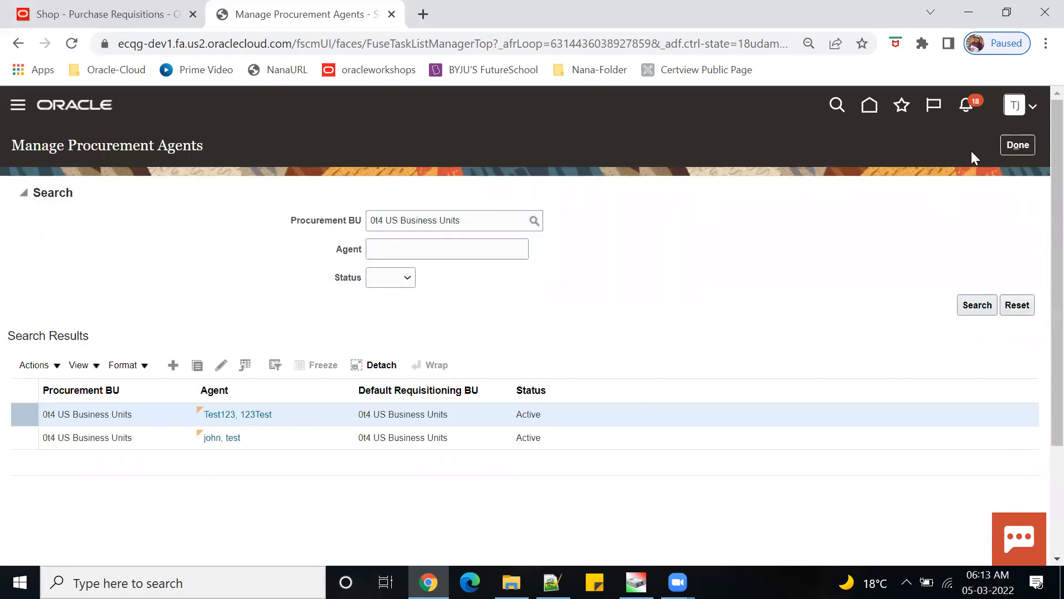
{"action": "left_click", "coordinate": [1015, 145]}
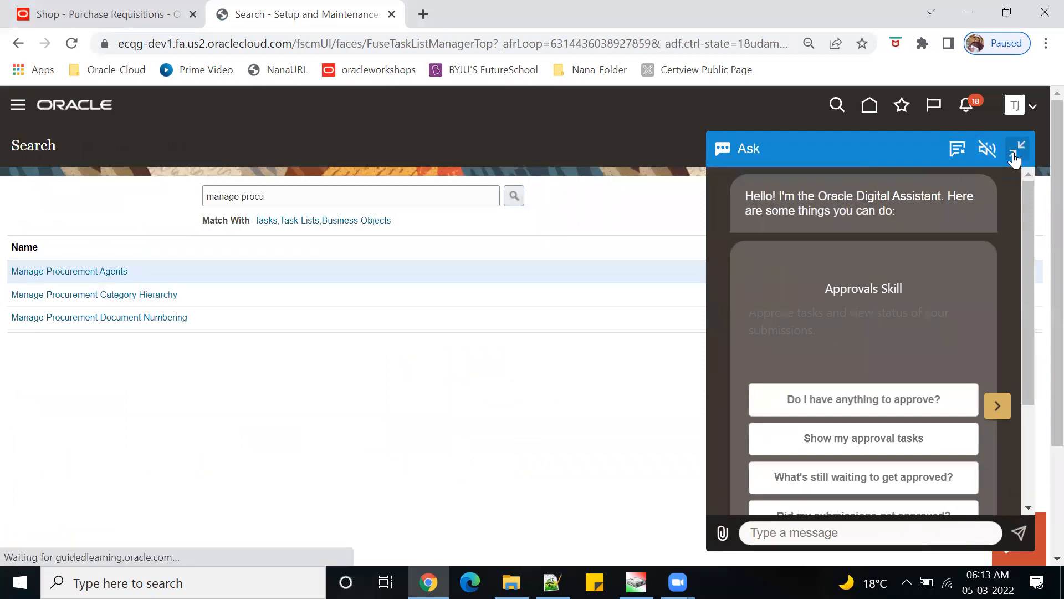
- Go home, show the Procurement apps, and open Catalogs with its task list
{"action": "left_click", "coordinate": [1015, 158]}
{"action": "left_click", "coordinate": [870, 109]}
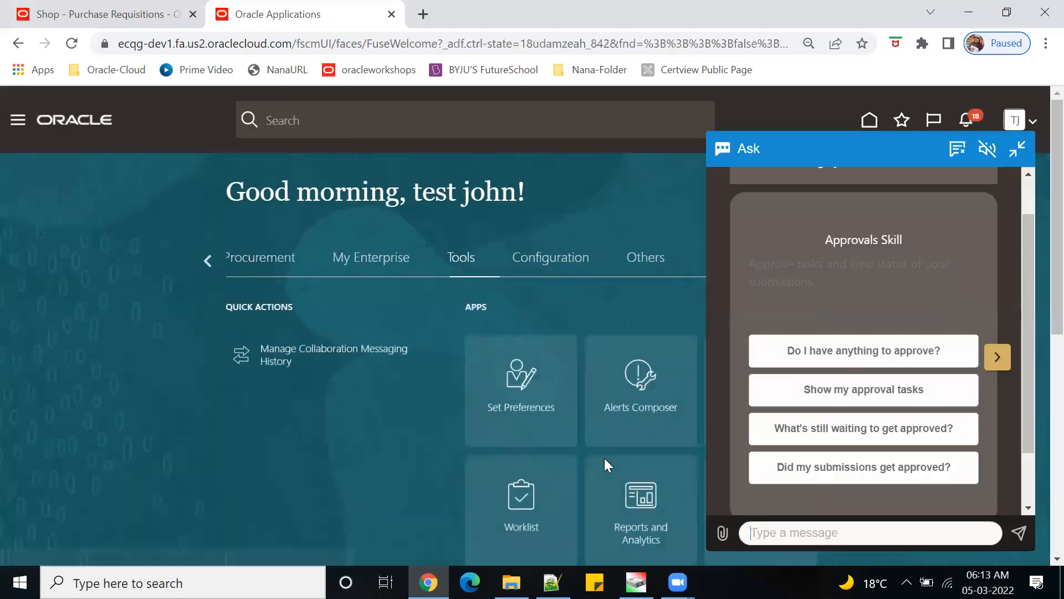
{"action": "left_click", "coordinate": [1018, 149]}
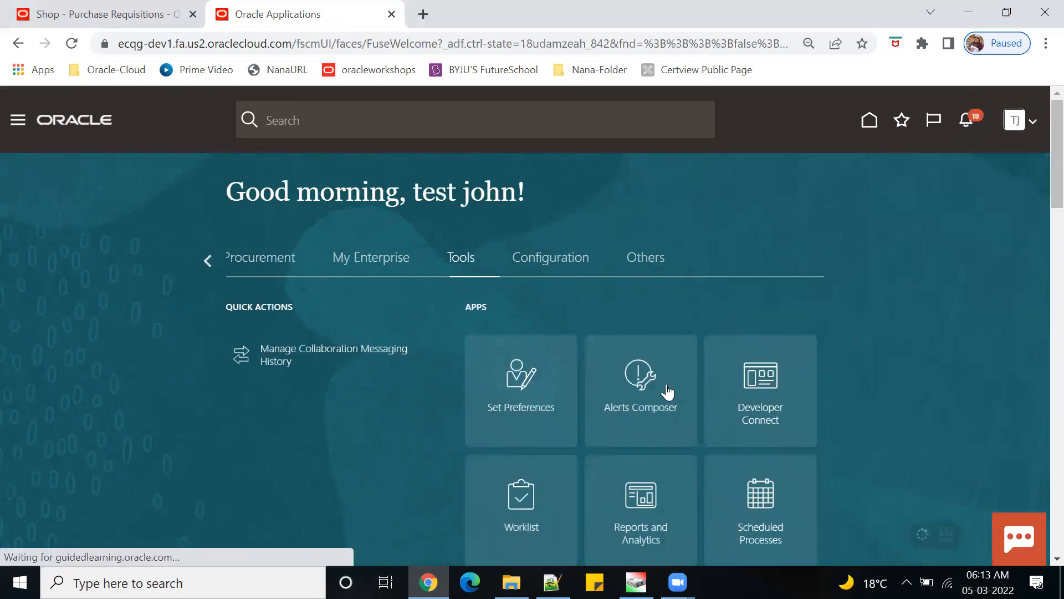
{"action": "left_click", "coordinate": [251, 265]}
{"action": "scroll", "coordinate": [833, 332], "scroll_direction": "down", "scroll_amount": 3}
{"action": "scroll", "coordinate": [835, 330], "scroll_direction": "down", "scroll_amount": 1}
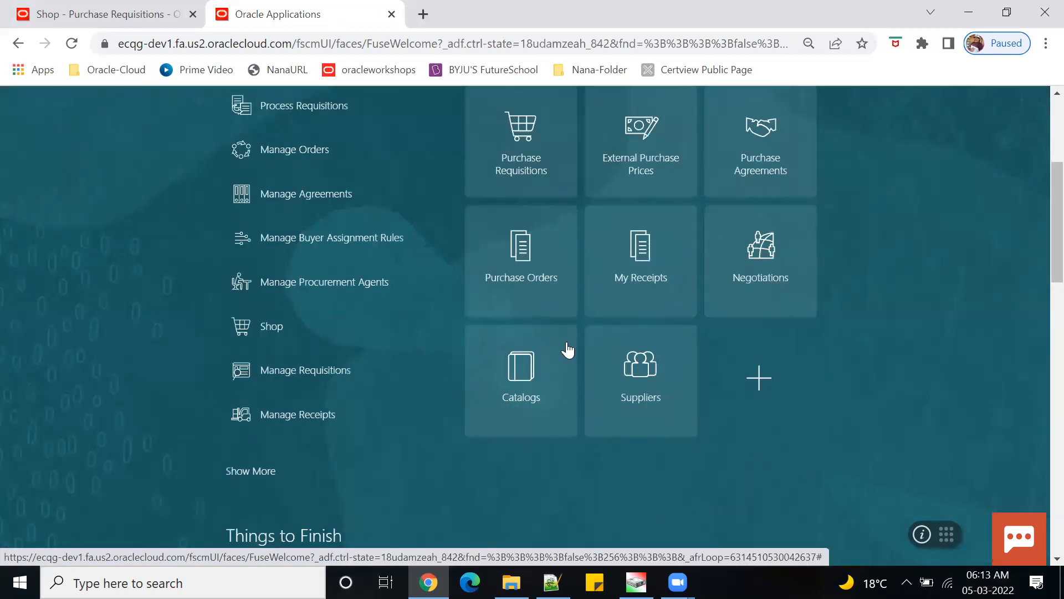
{"action": "left_click", "coordinate": [544, 380]}
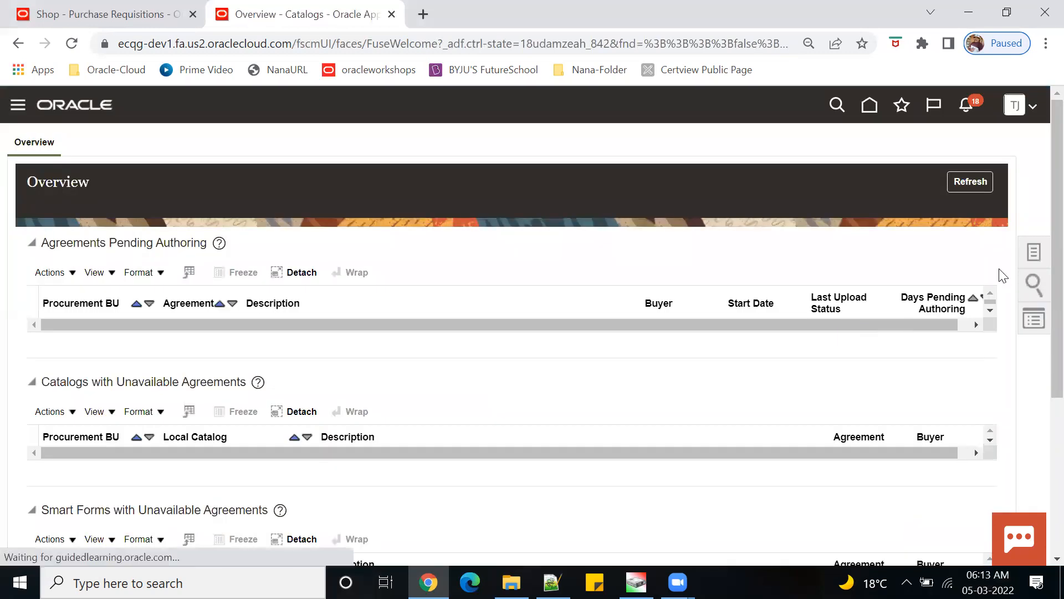
{"action": "left_click", "coordinate": [1038, 256]}
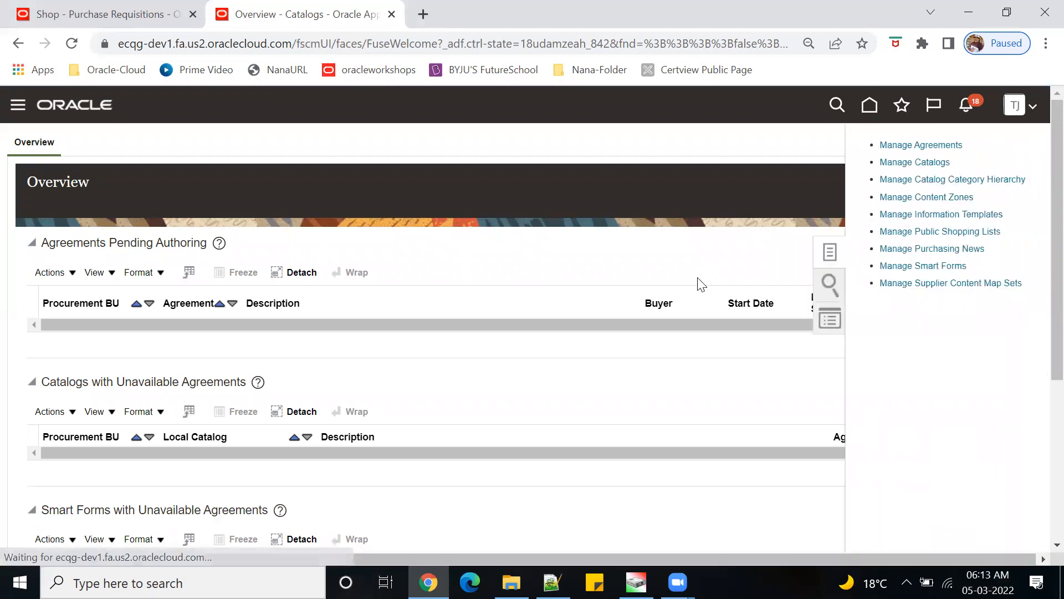
- From Manage Catalogs, start a new local catalog for 0t4 US Business Units
{"action": "left_click", "coordinate": [913, 163]}
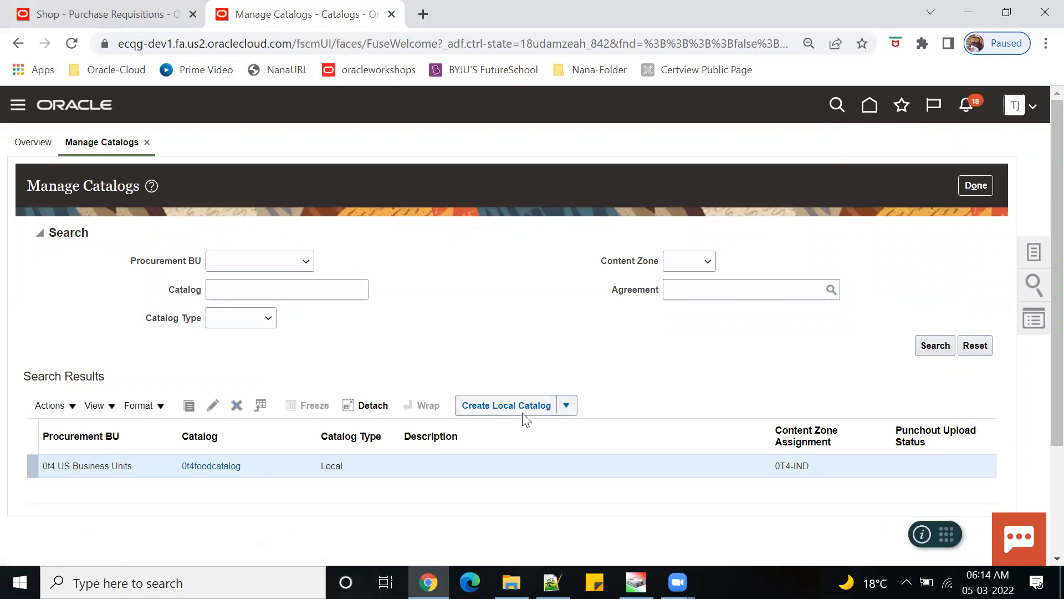
{"action": "left_click", "coordinate": [574, 404]}
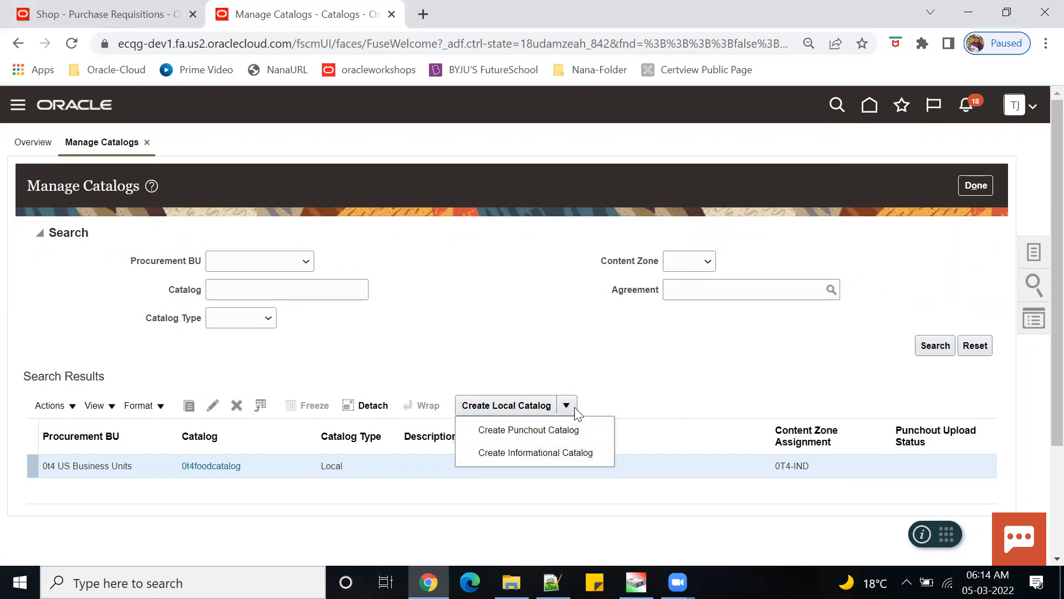
{"action": "left_click", "coordinate": [710, 400]}
{"action": "left_click", "coordinate": [505, 413]}
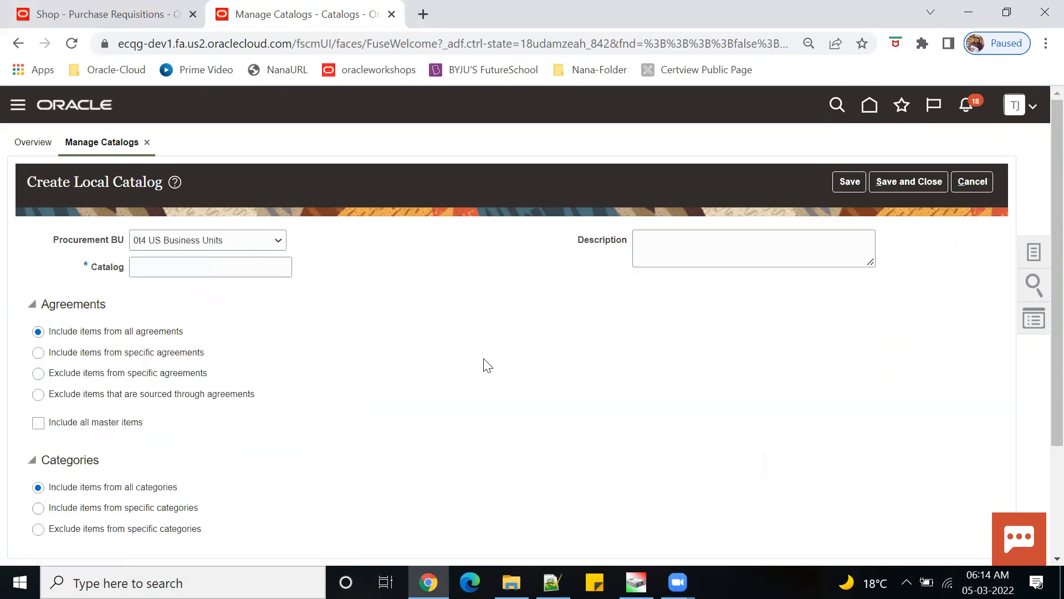
- Name the new local catalog Electronic_catalog
{"action": "left_click", "coordinate": [241, 264]}
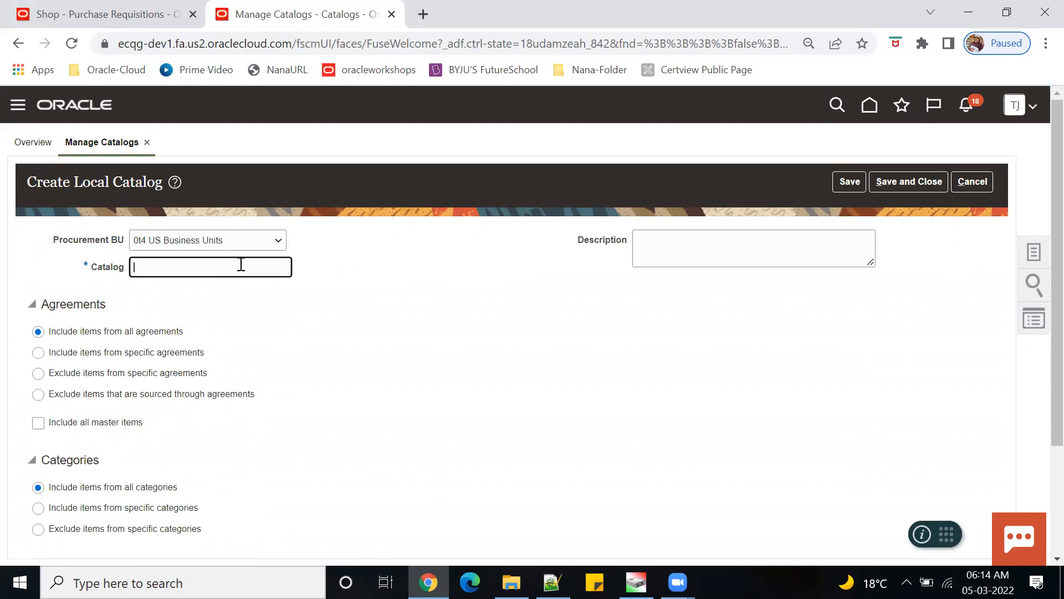
{"action": "type", "text": "w"}
{"action": "key", "text": "BackSpace"}
{"action": "type", "text": "Electronic_catalog"}
{"action": "left_click", "coordinate": [503, 432]}
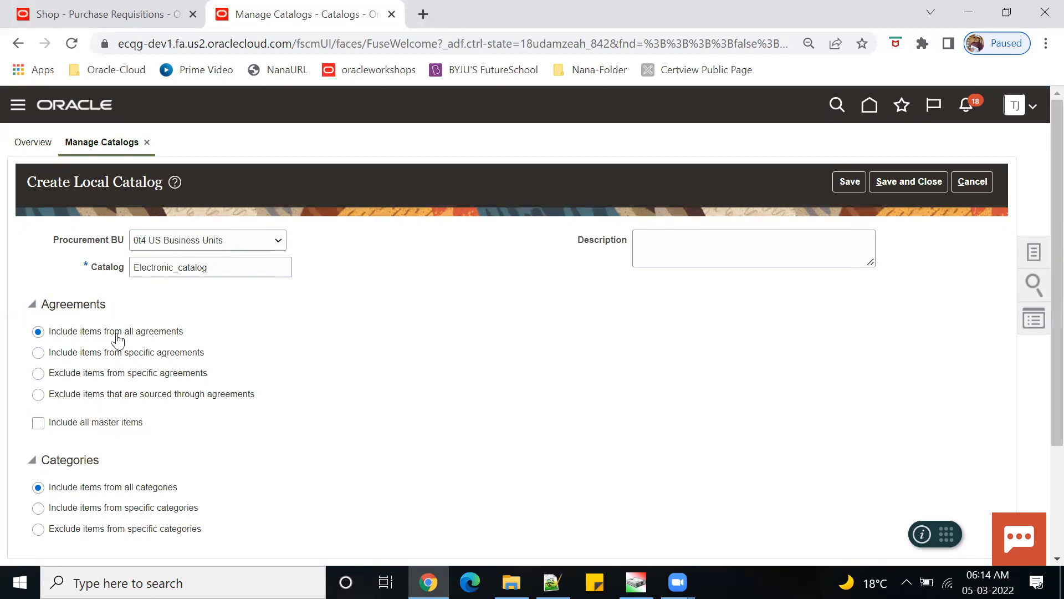
- Choose 'Include items from specific categories' and bring up the category picker
{"action": "scroll", "coordinate": [271, 391], "scroll_direction": "down", "scroll_amount": 3}
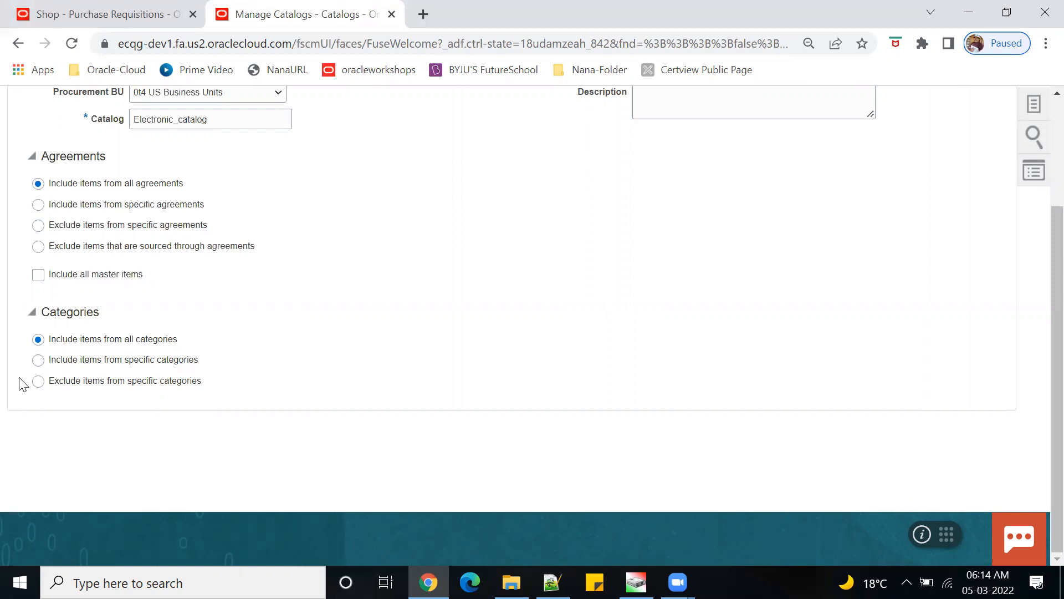
{"action": "left_click", "coordinate": [38, 360]}
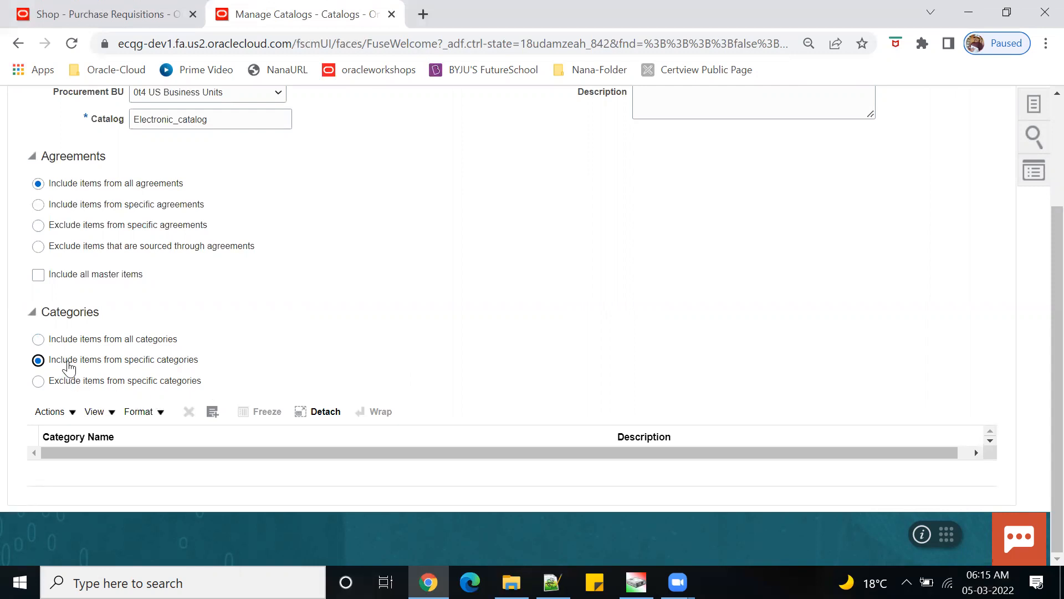
{"action": "left_click", "coordinate": [212, 411]}
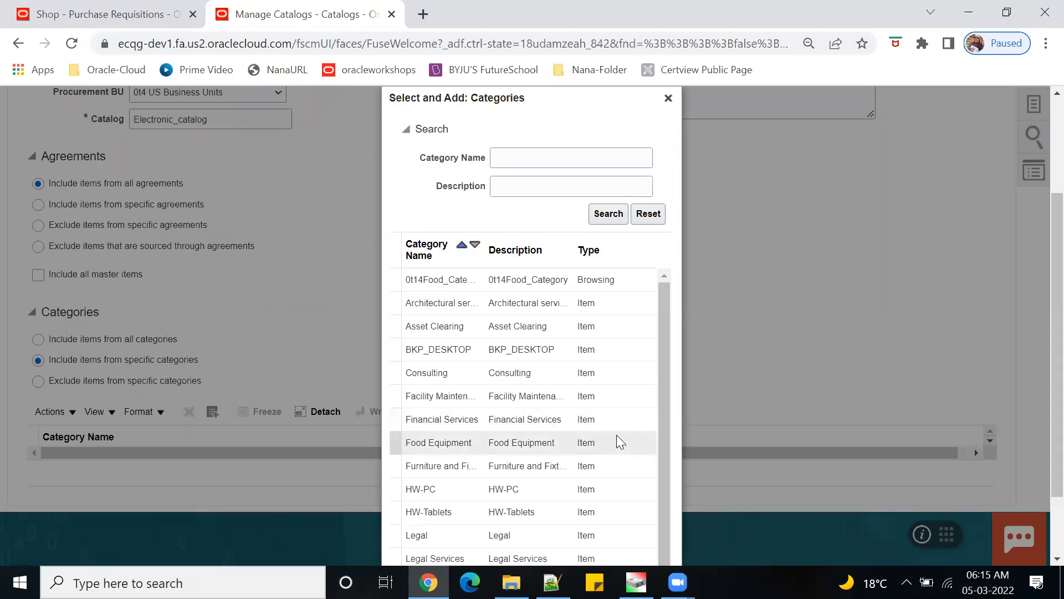
- Add the HW-PC category to Electronic_catalog
{"action": "left_click", "coordinate": [460, 488]}
{"action": "scroll", "coordinate": [1037, 388], "scroll_direction": "down", "scroll_amount": 2}
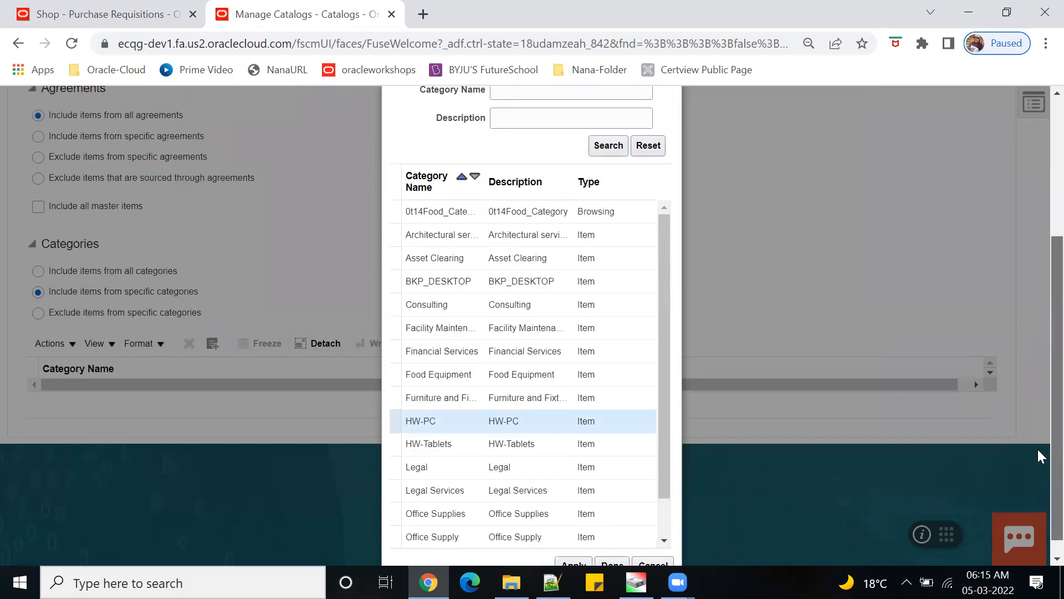
{"action": "left_click", "coordinate": [581, 553]}
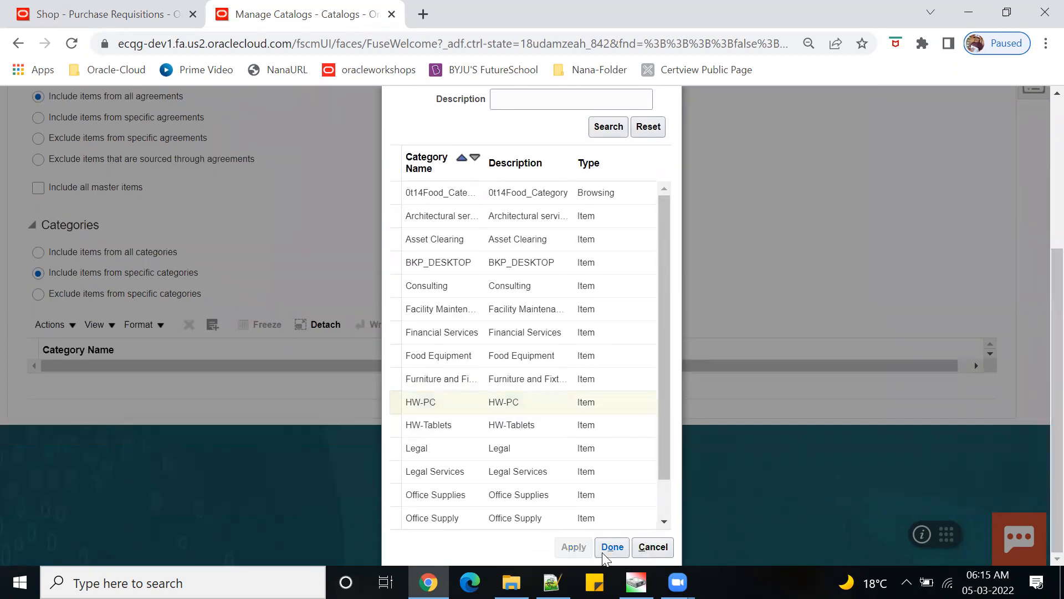
{"action": "left_click", "coordinate": [606, 551]}
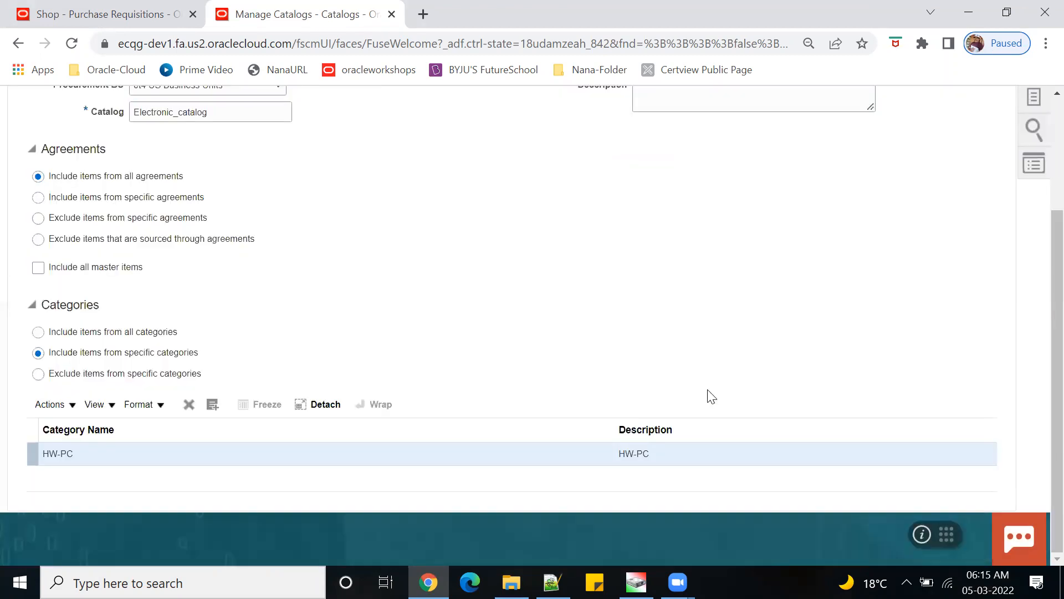
- Save and close Electronic_catalog, acknowledging the confirmation
{"action": "scroll", "coordinate": [767, 373], "scroll_direction": "up", "scroll_amount": 3}
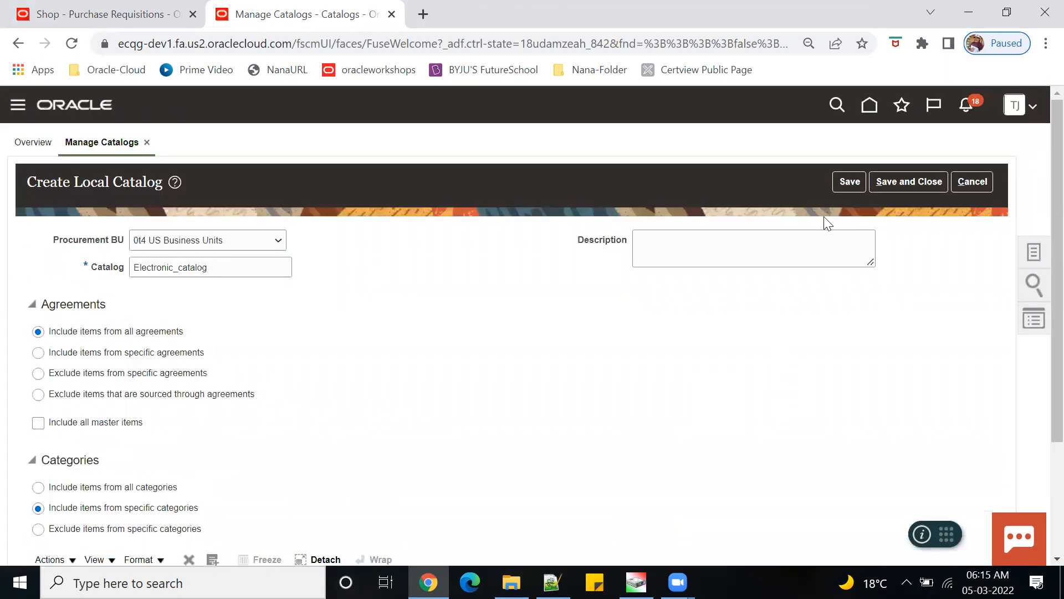
{"action": "left_click", "coordinate": [844, 183]}
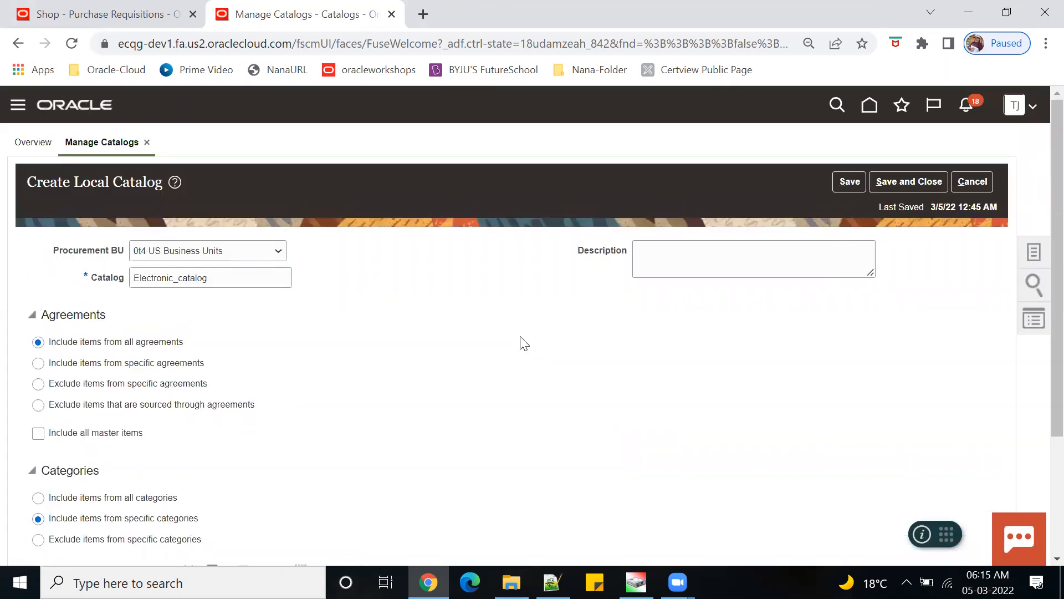
{"action": "left_click", "coordinate": [908, 182]}
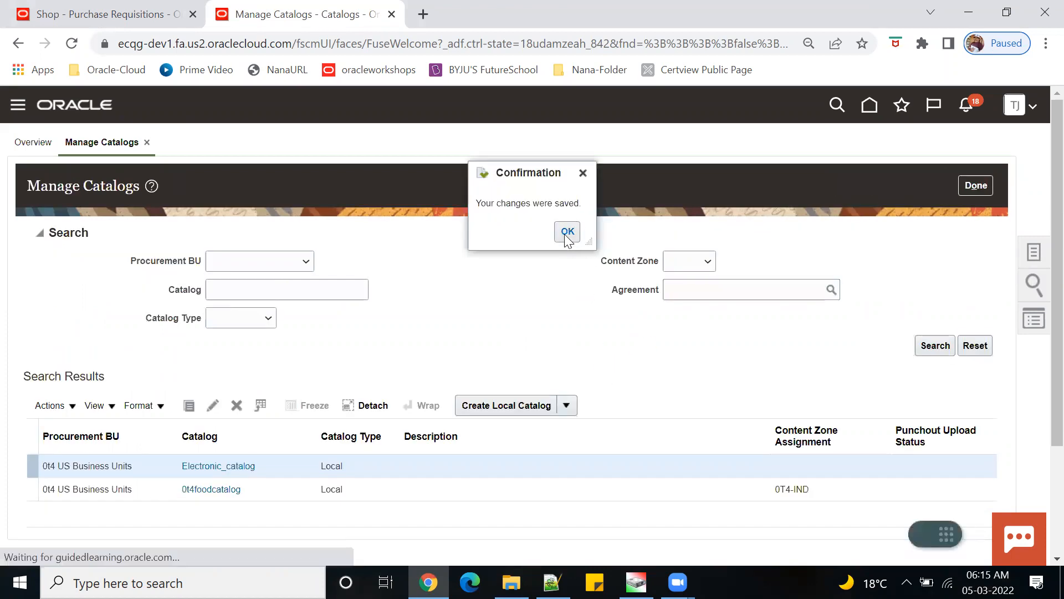
{"action": "left_click", "coordinate": [566, 231]}
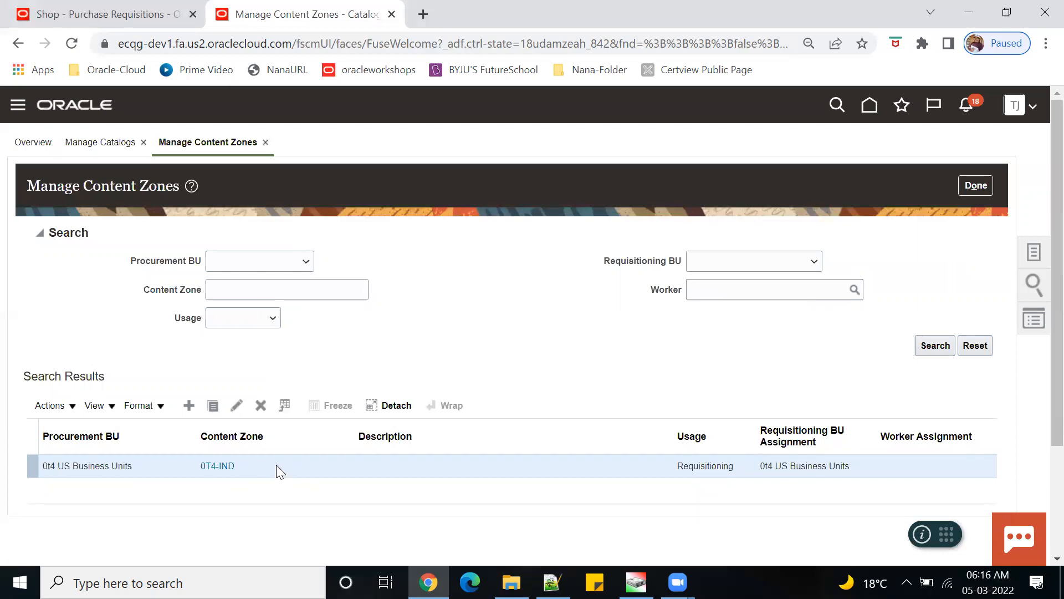
- Add Electronic_catalog to the 0T4-IND content zone's catalogs
{"action": "left_click", "coordinate": [237, 405]}
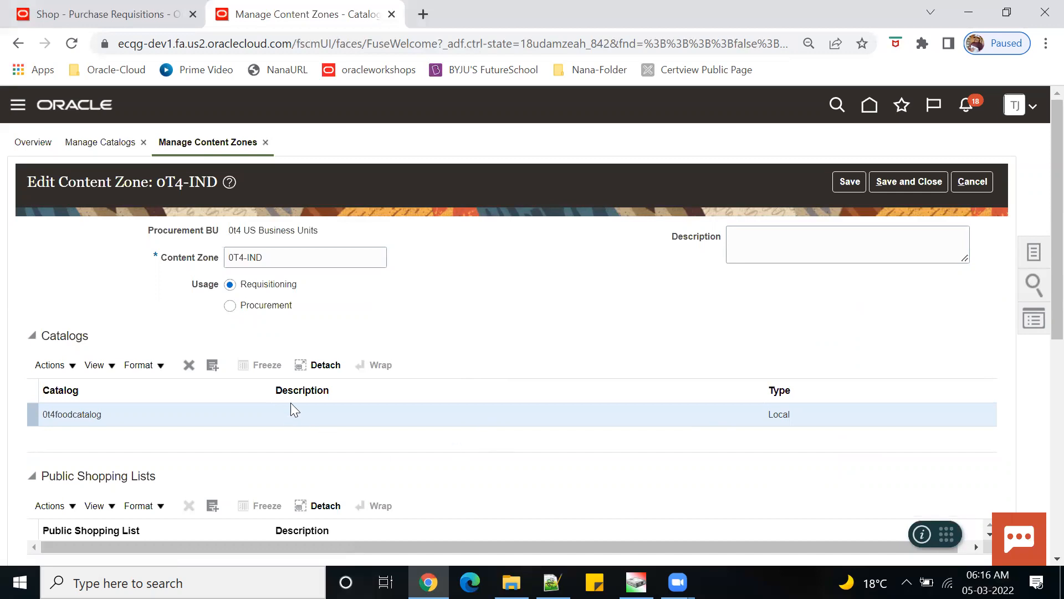
{"action": "left_click", "coordinate": [211, 365]}
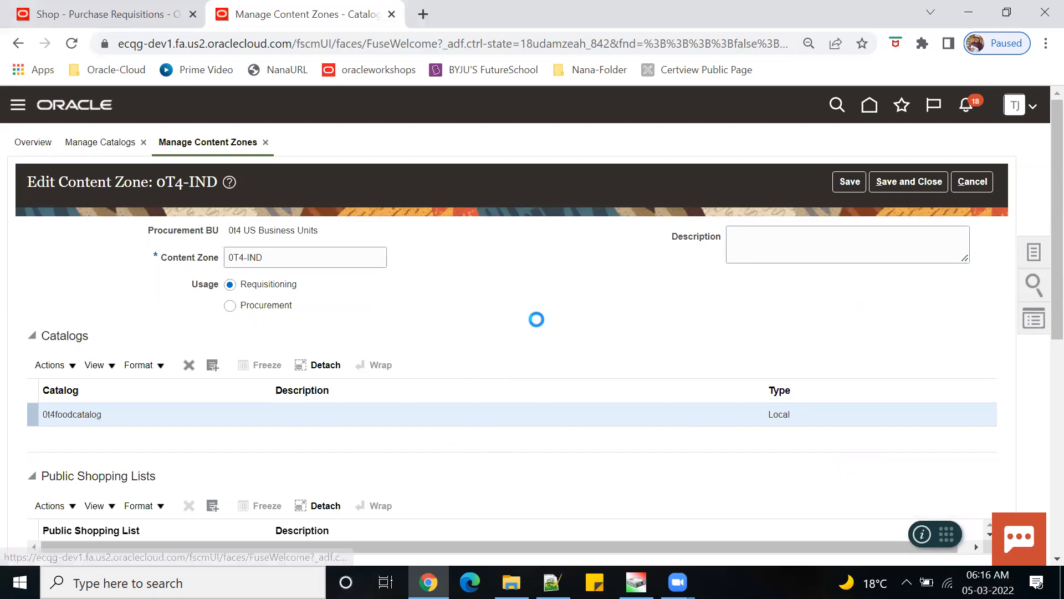
{"action": "left_click", "coordinate": [451, 403]}
{"action": "left_click", "coordinate": [581, 438]}
{"action": "left_click", "coordinate": [619, 438]}
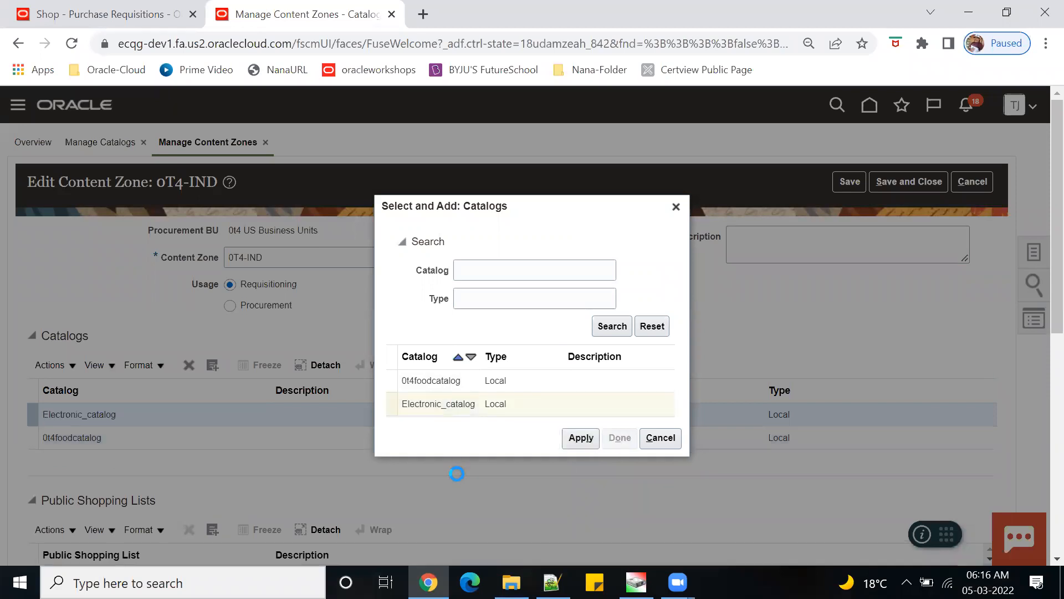
- Check the zone lists 0t4foodcatalog and Electronic_catalog, then save and close it
{"action": "scroll", "coordinate": [458, 473], "scroll_direction": "down", "scroll_amount": 3}
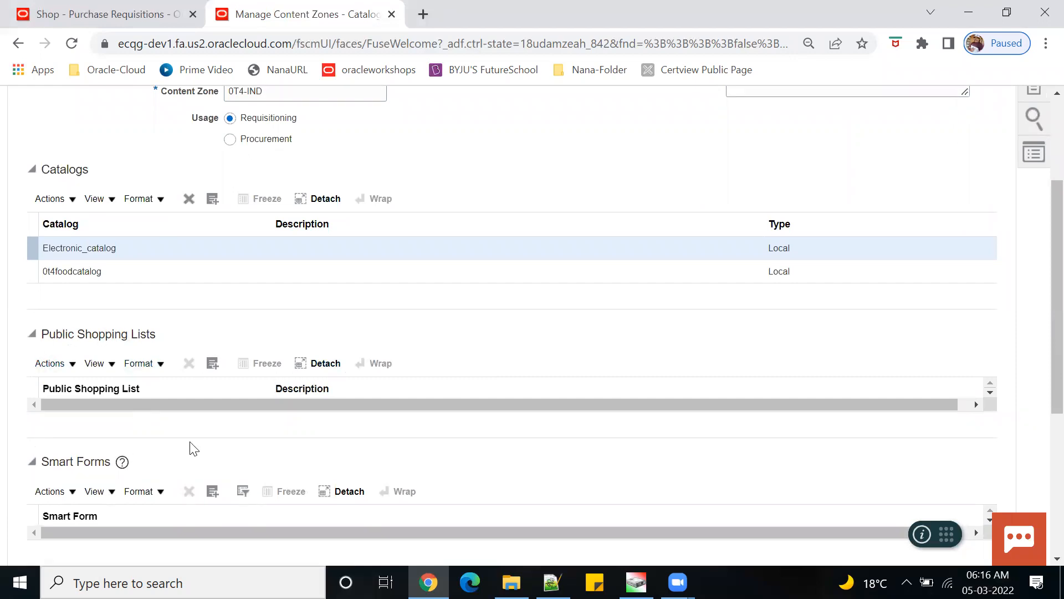
{"action": "scroll", "coordinate": [199, 438], "scroll_direction": "down", "scroll_amount": 4}
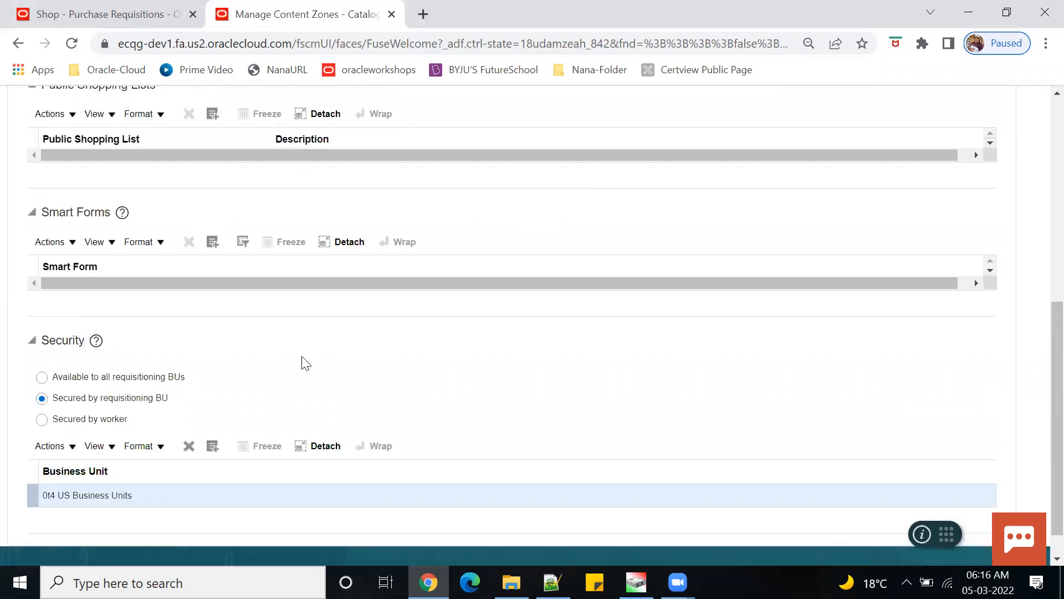
{"action": "scroll", "coordinate": [306, 363], "scroll_direction": "up", "scroll_amount": 3}
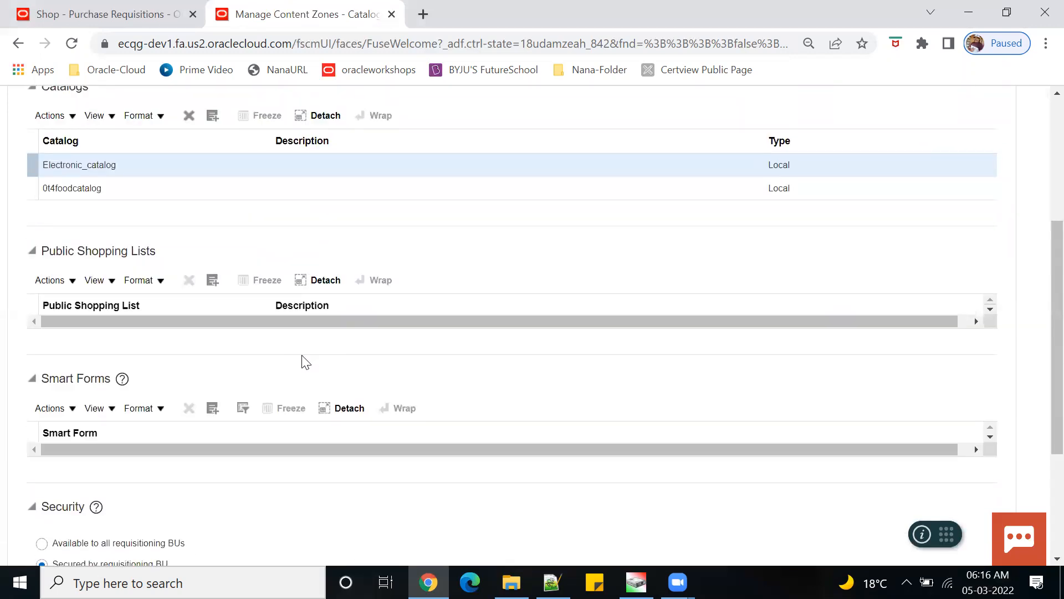
{"action": "scroll", "coordinate": [295, 375], "scroll_direction": "up", "scroll_amount": 2}
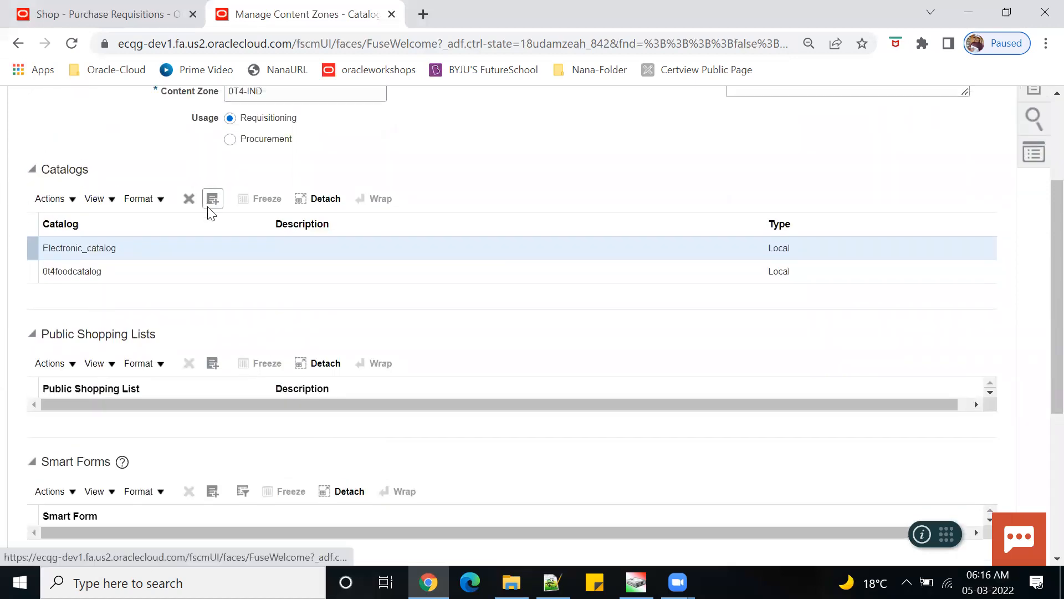
{"action": "scroll", "coordinate": [111, 336], "scroll_direction": "down", "scroll_amount": 5}
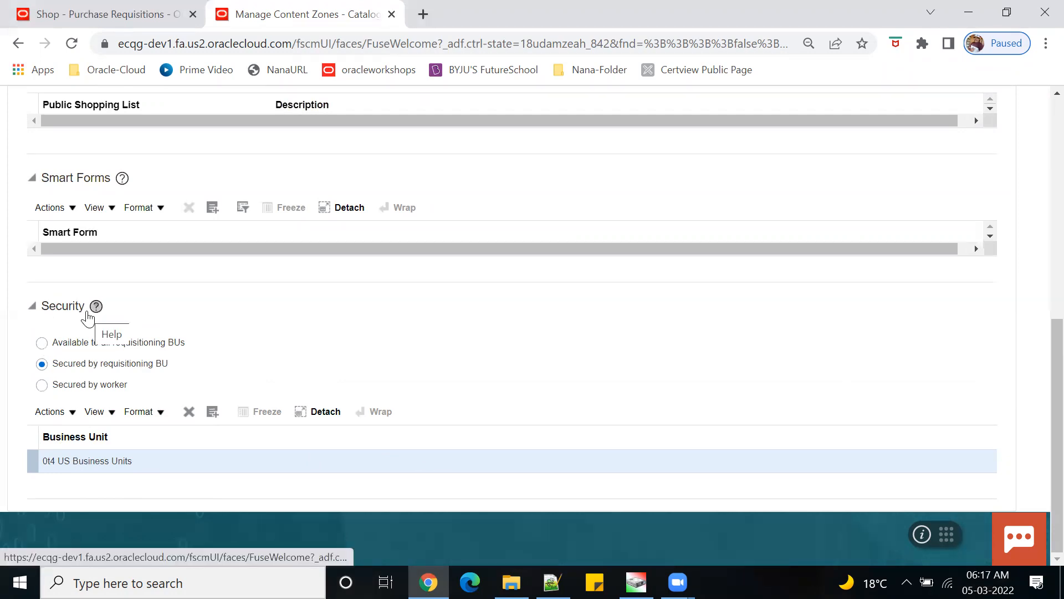
{"action": "scroll", "coordinate": [613, 375], "scroll_direction": "up", "scroll_amount": 8}
{"action": "left_click", "coordinate": [852, 181]}
{"action": "left_click", "coordinate": [924, 184]}
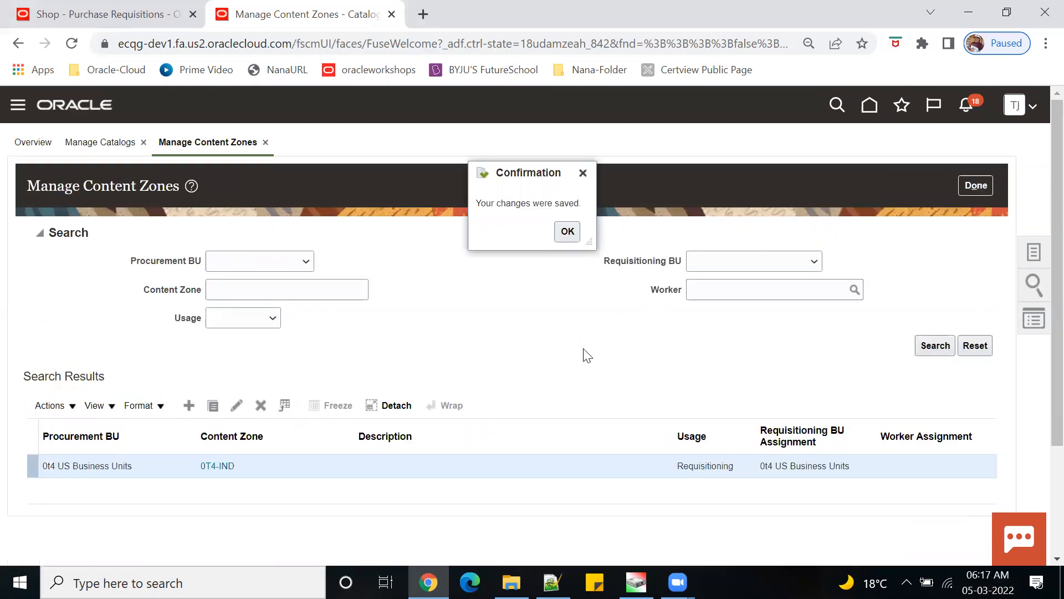
{"action": "left_click", "coordinate": [571, 235]}
- Leave content zone management and open the Purchase Agreements work area from home
{"action": "left_click", "coordinate": [976, 185]}
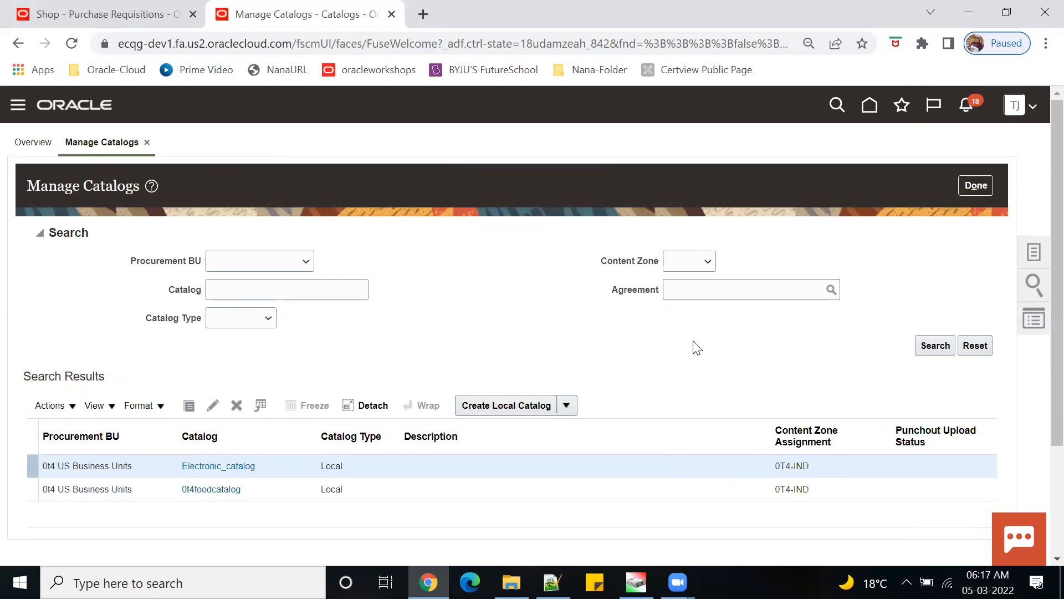
{"action": "left_click", "coordinate": [871, 111]}
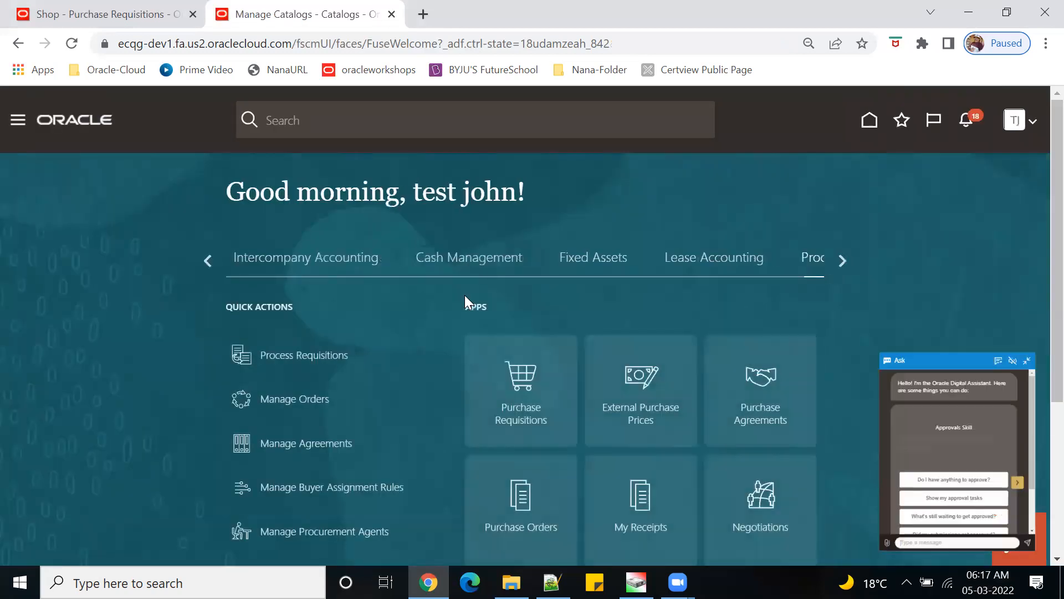
{"action": "left_click", "coordinate": [1019, 149]}
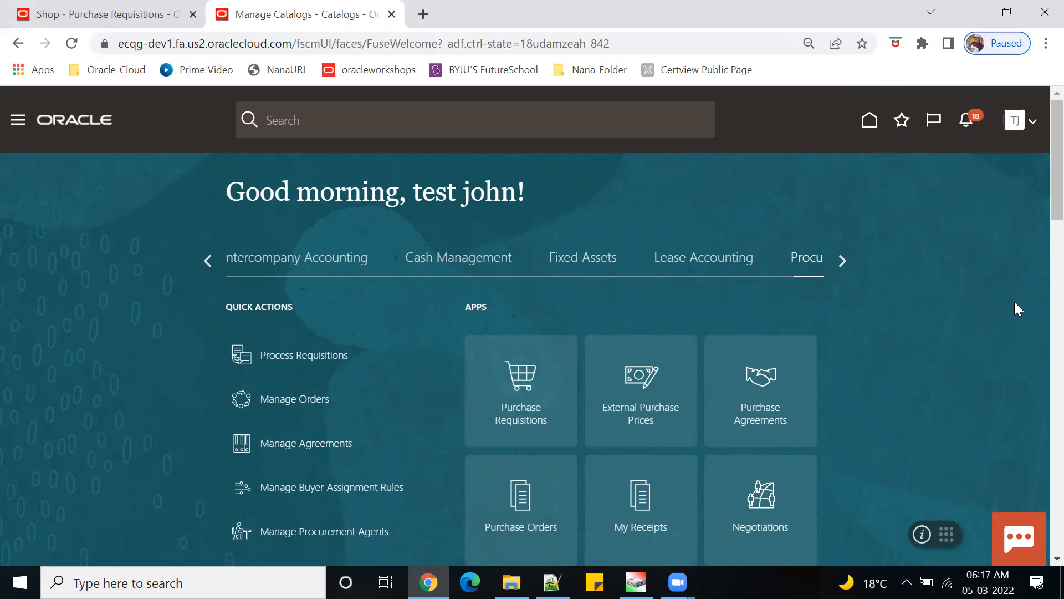
{"action": "scroll", "coordinate": [945, 327], "scroll_direction": "down", "scroll_amount": 3}
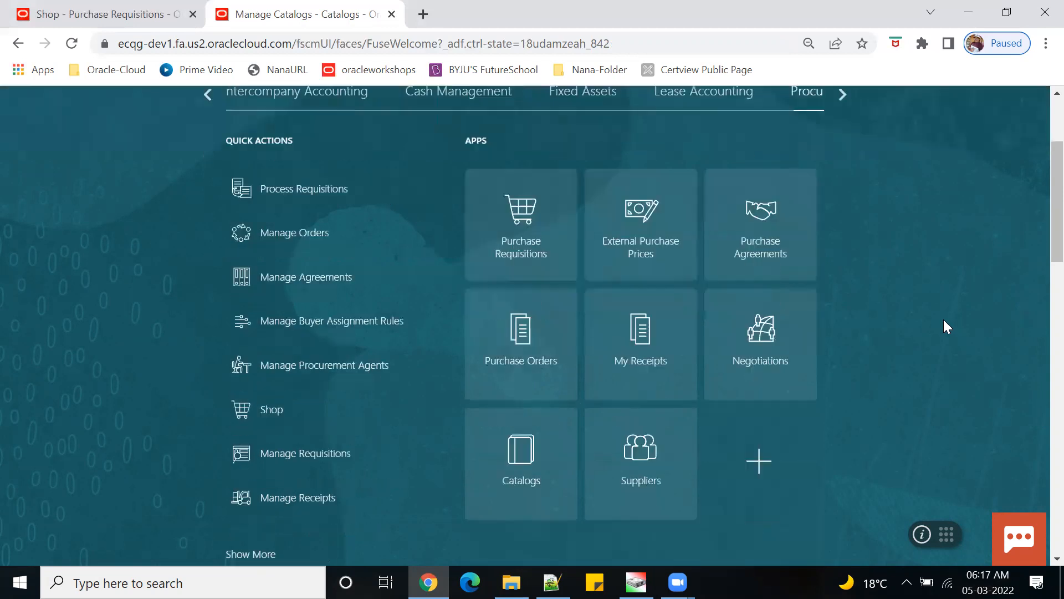
{"action": "left_click", "coordinate": [758, 226]}
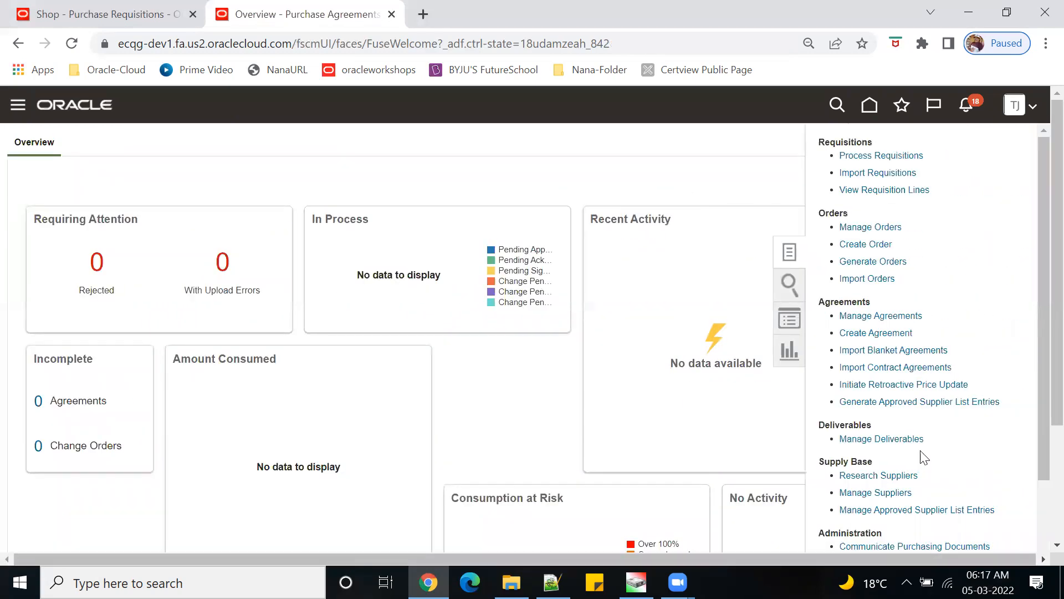
- Create a Blanket Purchase Agreement for supplier ABC Ltd, keeping 0t4 US Business Units and USD
{"action": "left_click", "coordinate": [887, 334]}
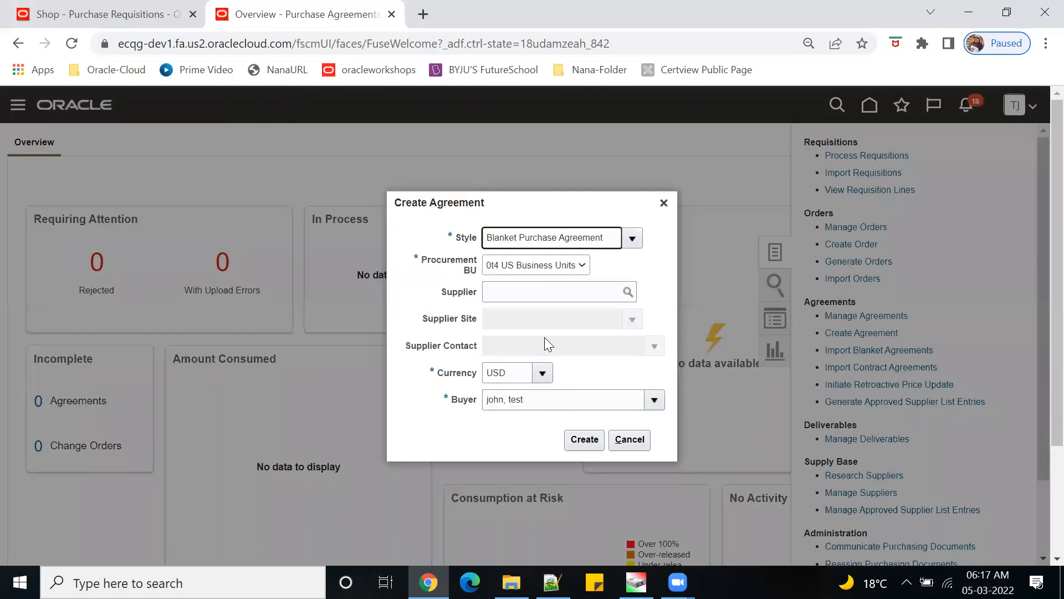
{"action": "left_click", "coordinate": [512, 297]}
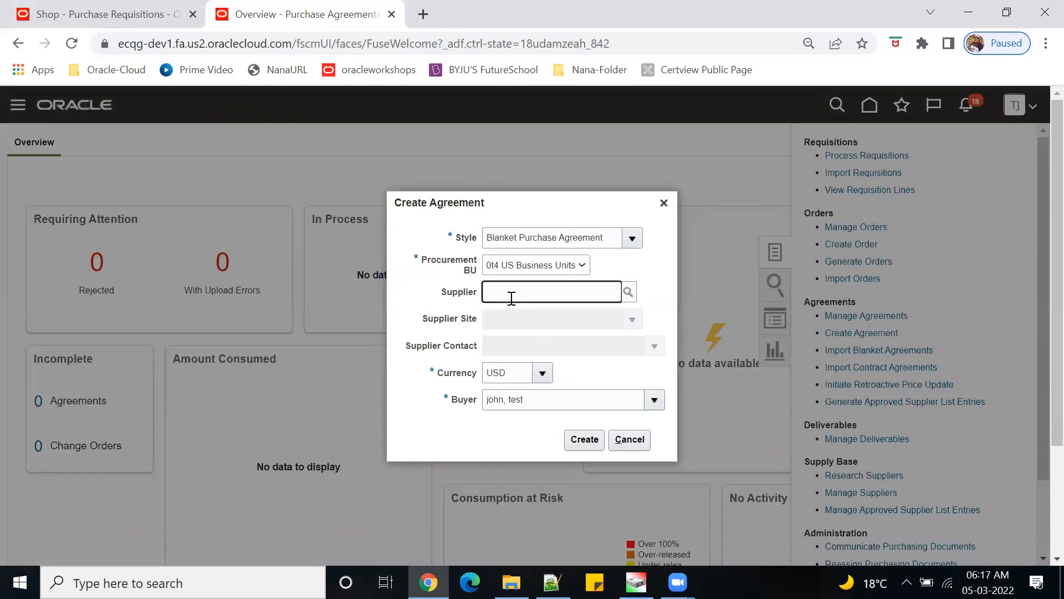
{"action": "type", "text": "abc"}
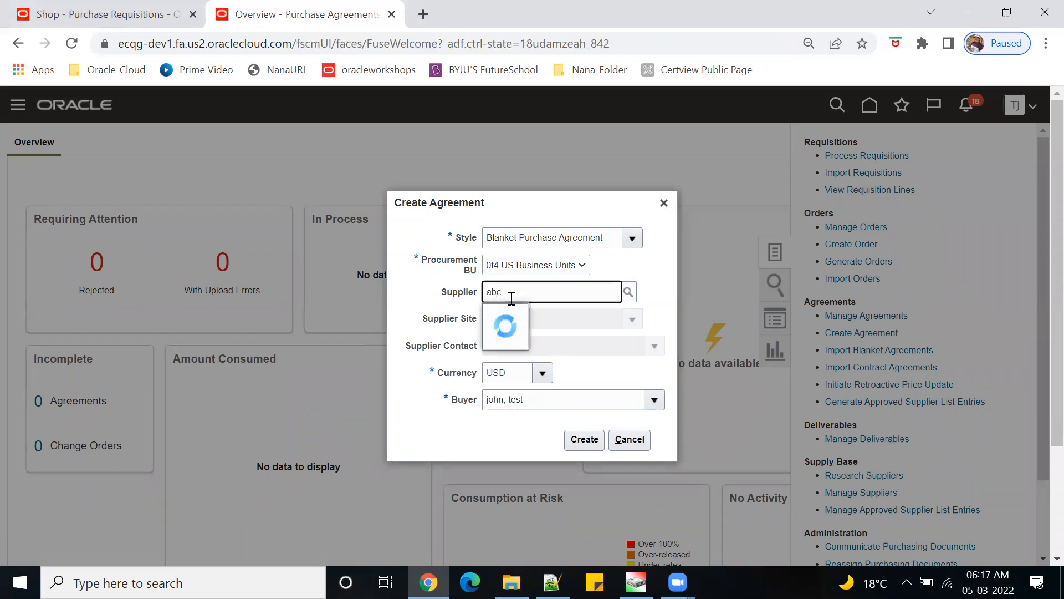
{"action": "left_click", "coordinate": [531, 317]}
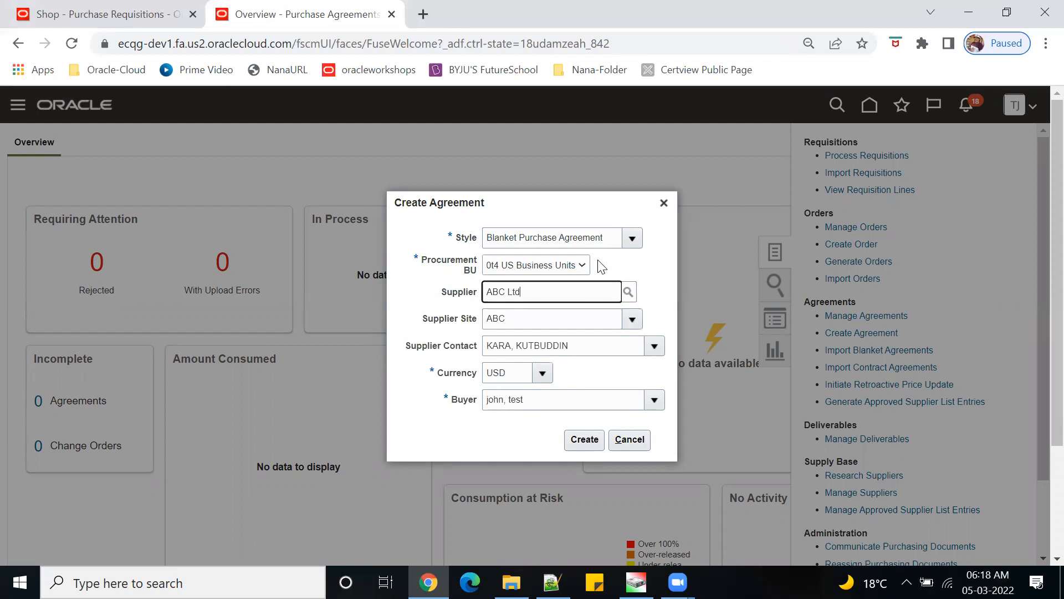
{"action": "left_click", "coordinate": [580, 267]}
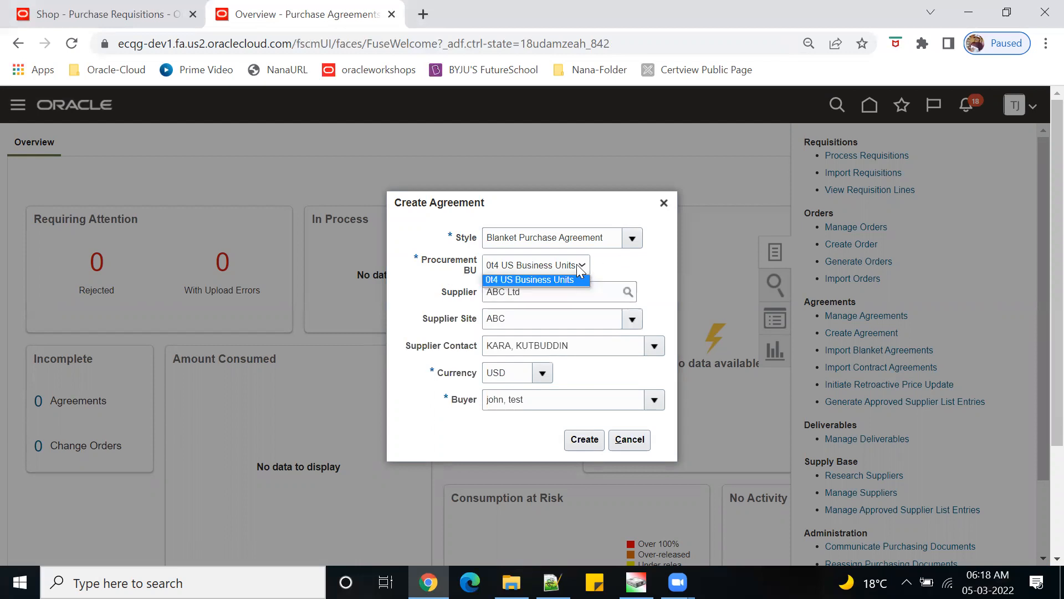
{"action": "left_click", "coordinate": [636, 268]}
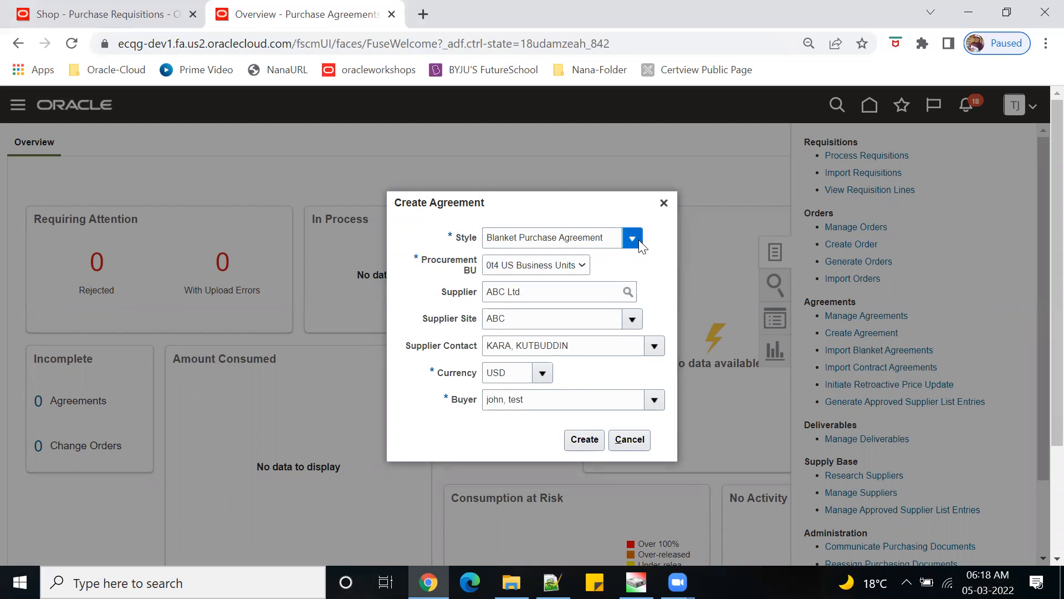
{"action": "left_click", "coordinate": [633, 239]}
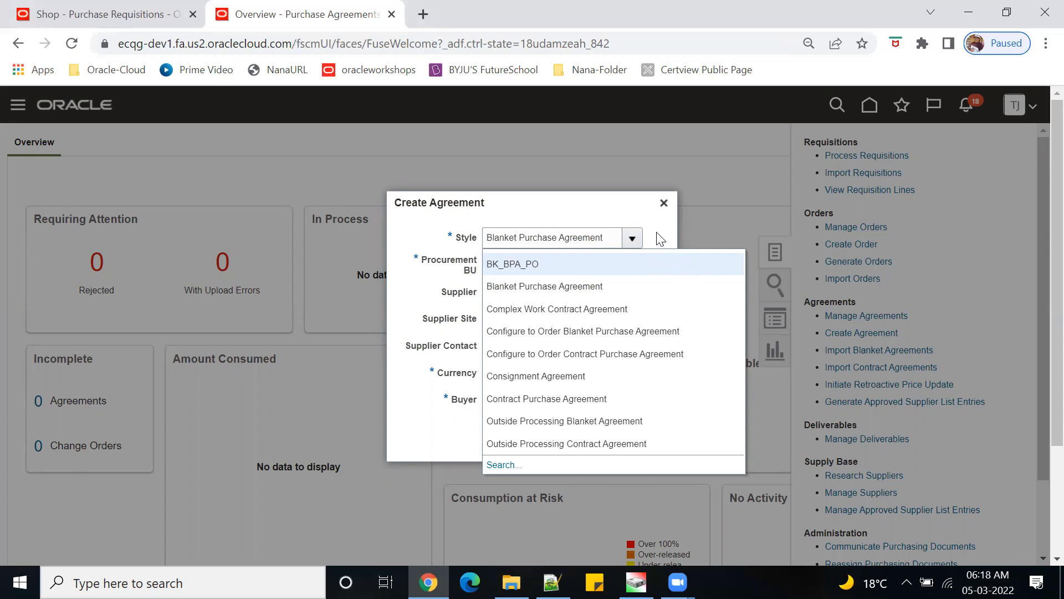
{"action": "left_click", "coordinate": [423, 442]}
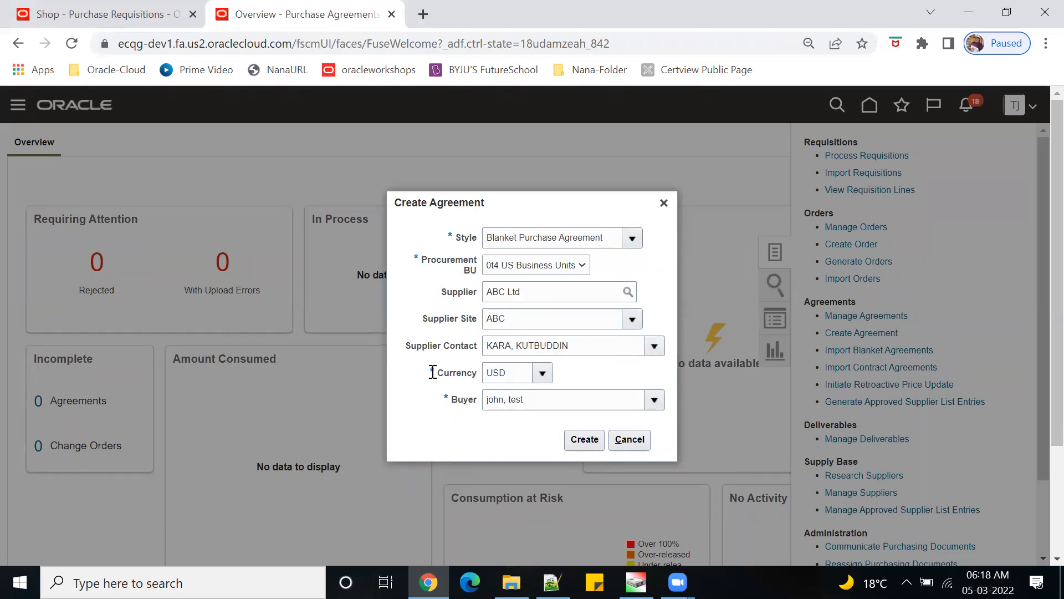
{"action": "left_click", "coordinate": [584, 440]}
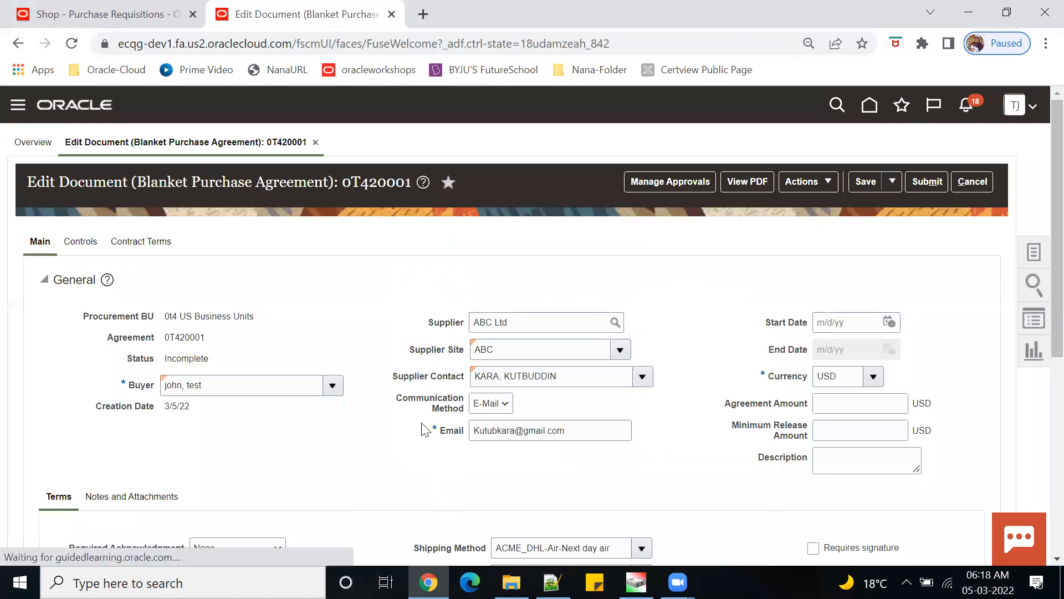
- Set the agreement's start date to 3/5/22
{"action": "scroll", "coordinate": [482, 438], "scroll_direction": "down", "scroll_amount": 5}
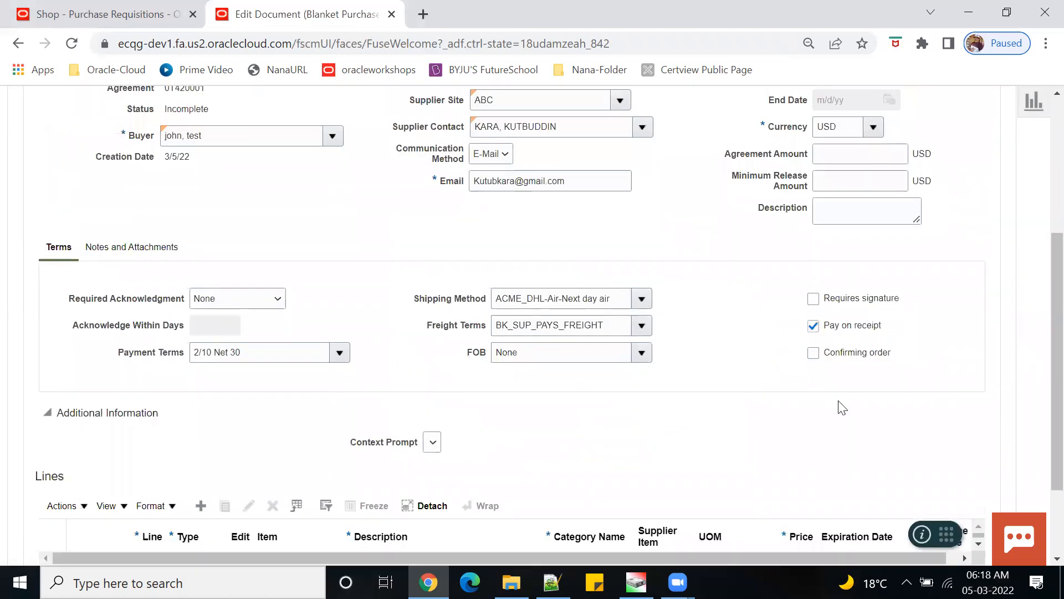
{"action": "scroll", "coordinate": [696, 358], "scroll_direction": "up", "scroll_amount": 3}
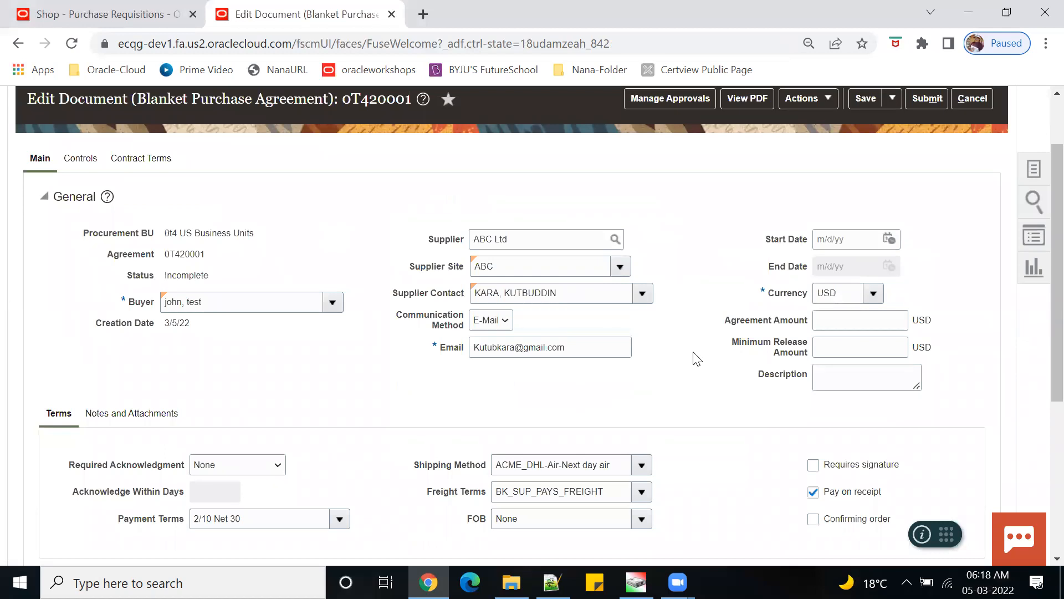
{"action": "left_click", "coordinate": [840, 242]}
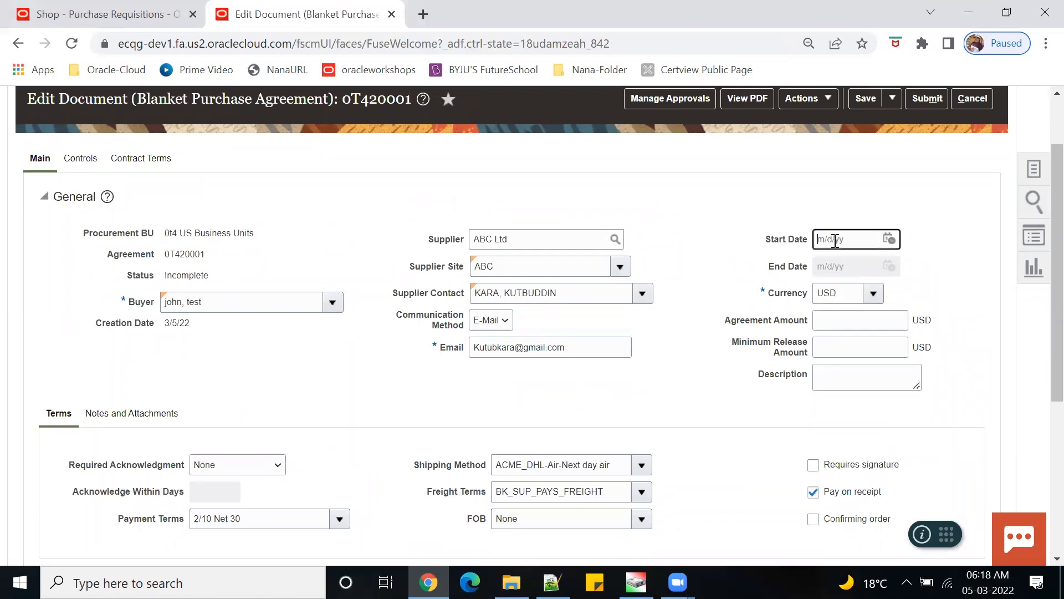
{"action": "left_click", "coordinate": [889, 239]}
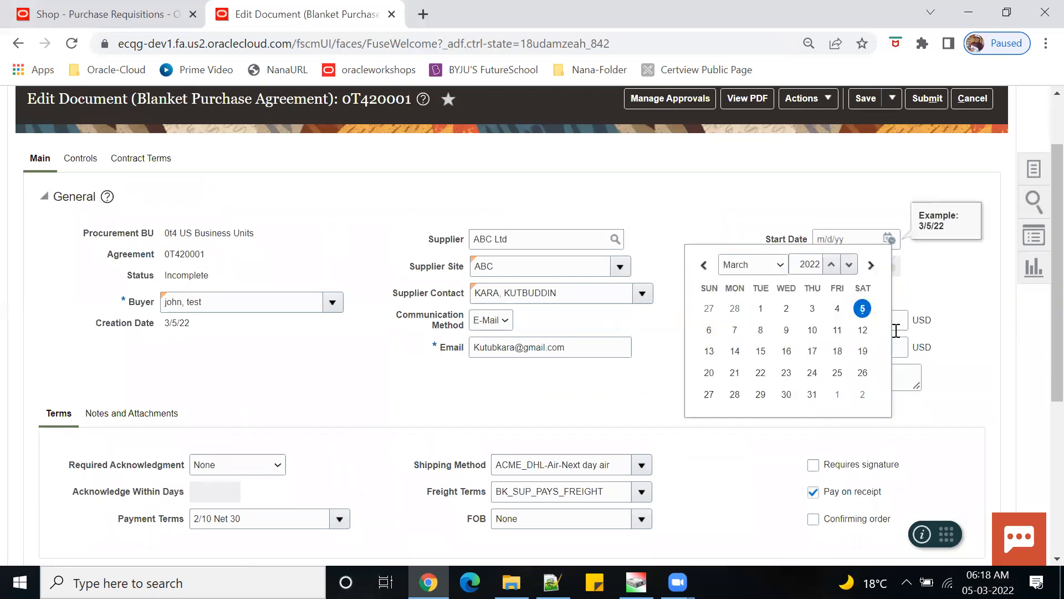
{"action": "left_click", "coordinate": [862, 309]}
- Enter an agreement amount of 10,000.00 USD and add a blank line 1
{"action": "left_click", "coordinate": [829, 324]}
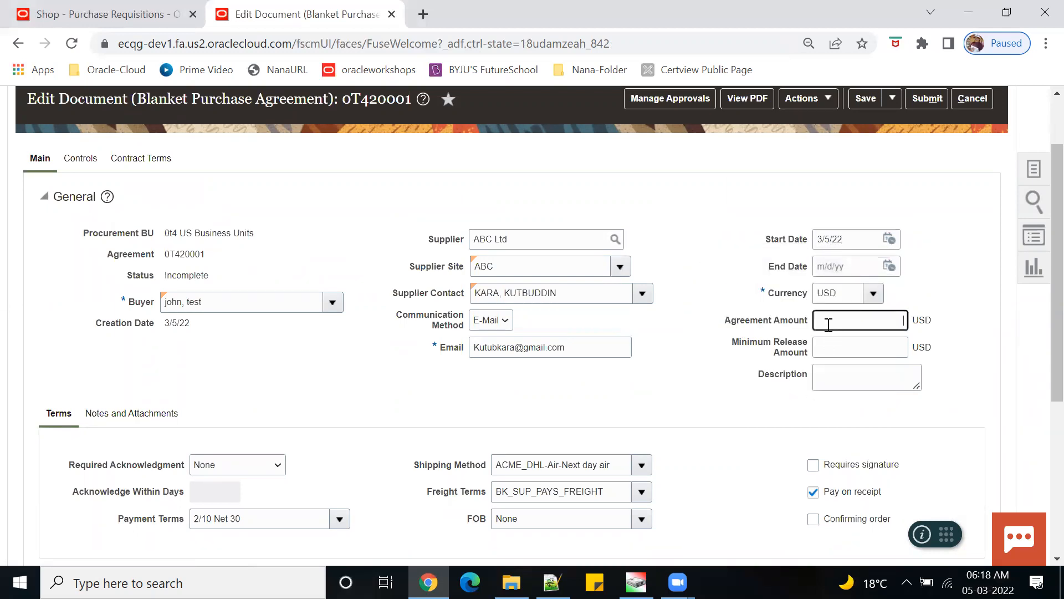
{"action": "type", "text": "10000"}
{"action": "key", "text": "Tab"}
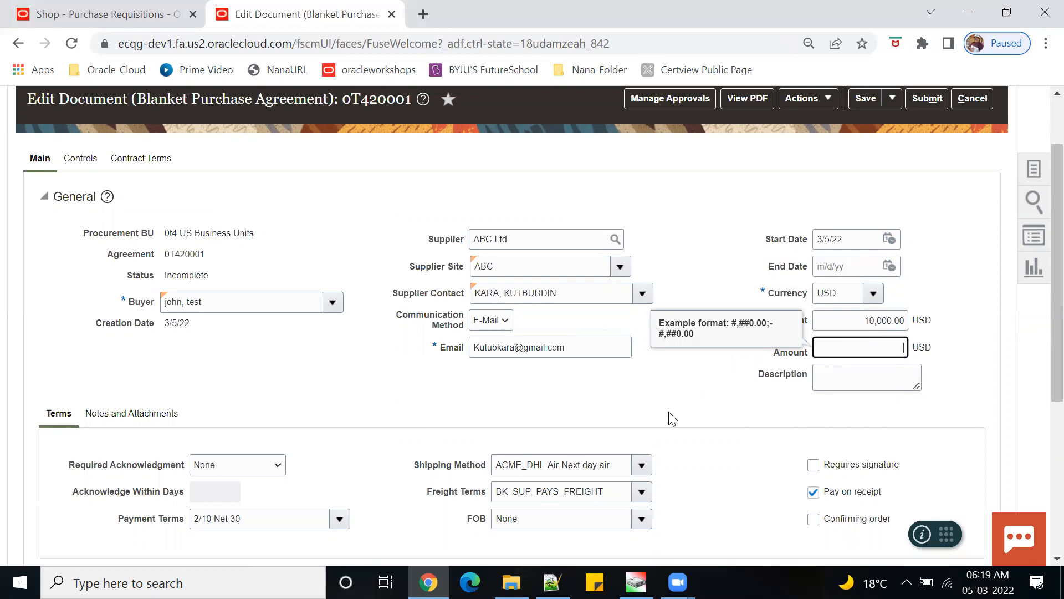
{"action": "scroll", "coordinate": [670, 415], "scroll_direction": "down", "scroll_amount": 5}
{"action": "left_click", "coordinate": [201, 391]}
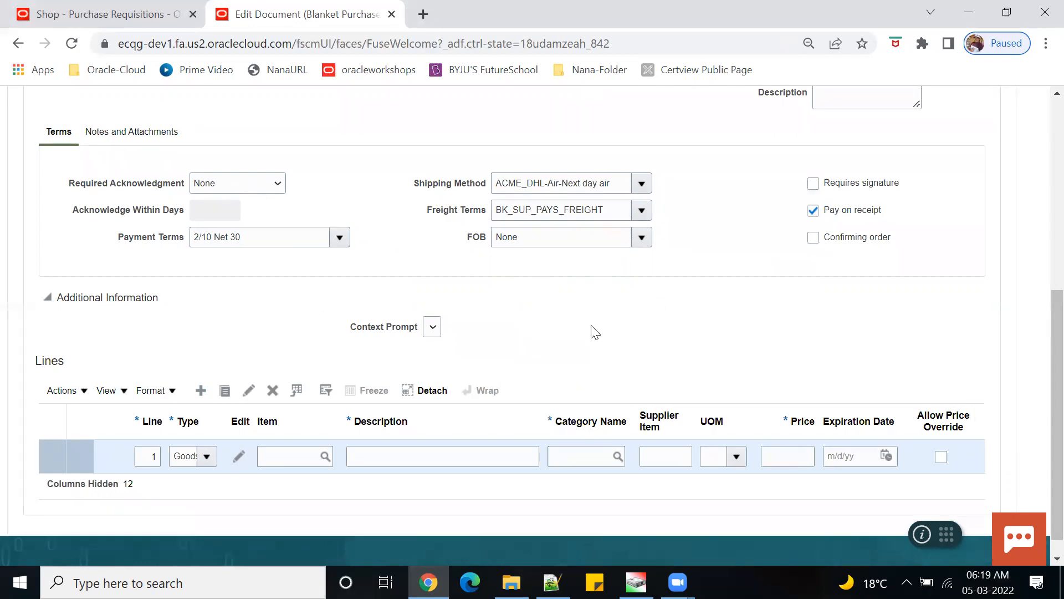
- Clear line 1's category search that found nothing, and return to the Shop - Purchase Requisitions tab
{"action": "scroll", "coordinate": [592, 331], "scroll_direction": "up", "scroll_amount": 1}
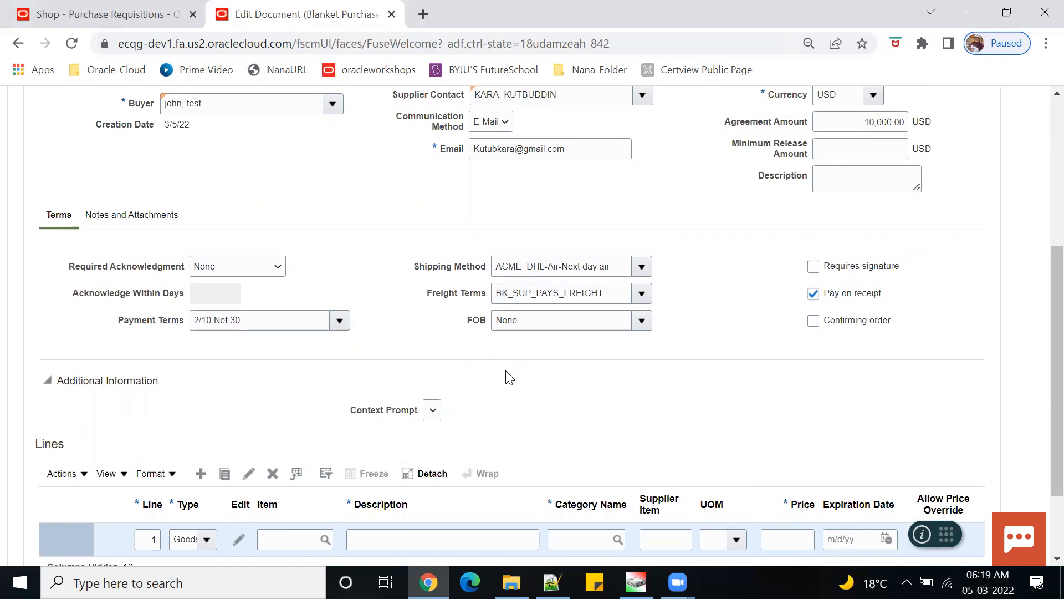
{"action": "scroll", "coordinate": [509, 372], "scroll_direction": "down", "scroll_amount": 2}
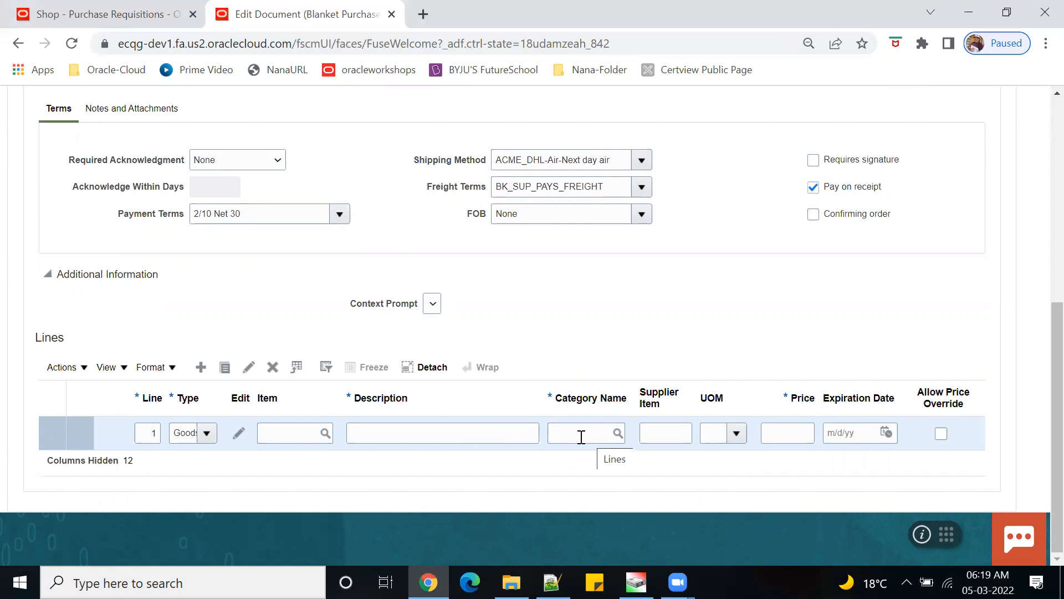
{"action": "left_click", "coordinate": [581, 437]}
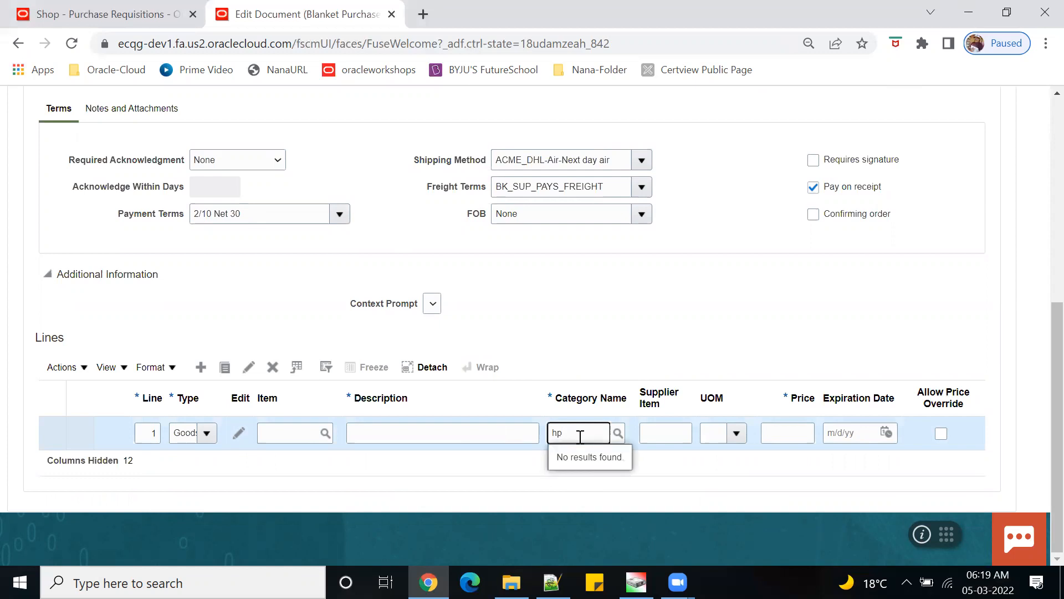
{"action": "key", "text": "BackSpace"}
{"action": "key", "text": "BackSpace"}
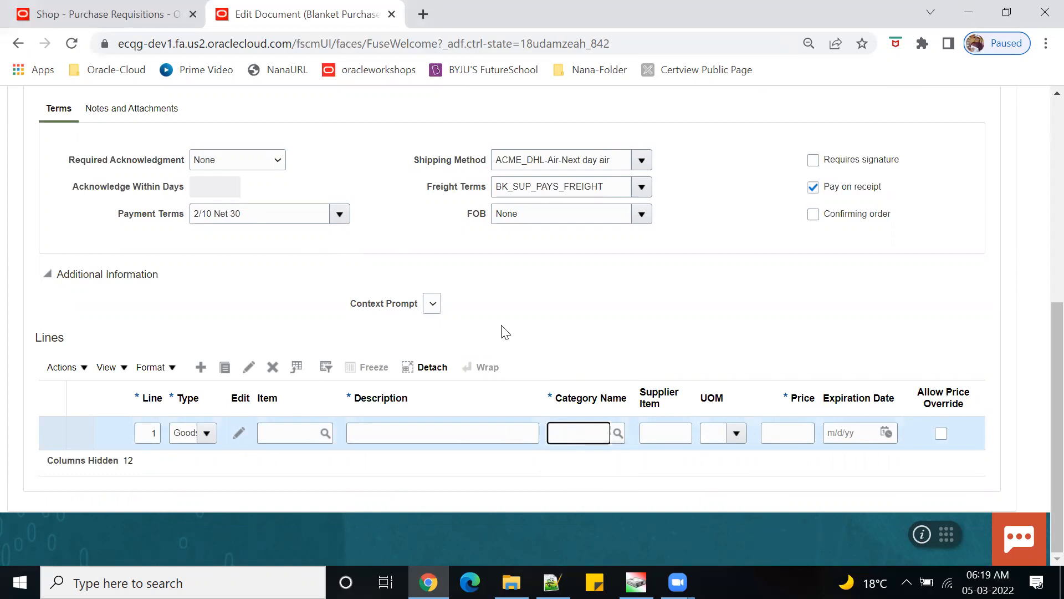
{"action": "left_click", "coordinate": [130, 22]}
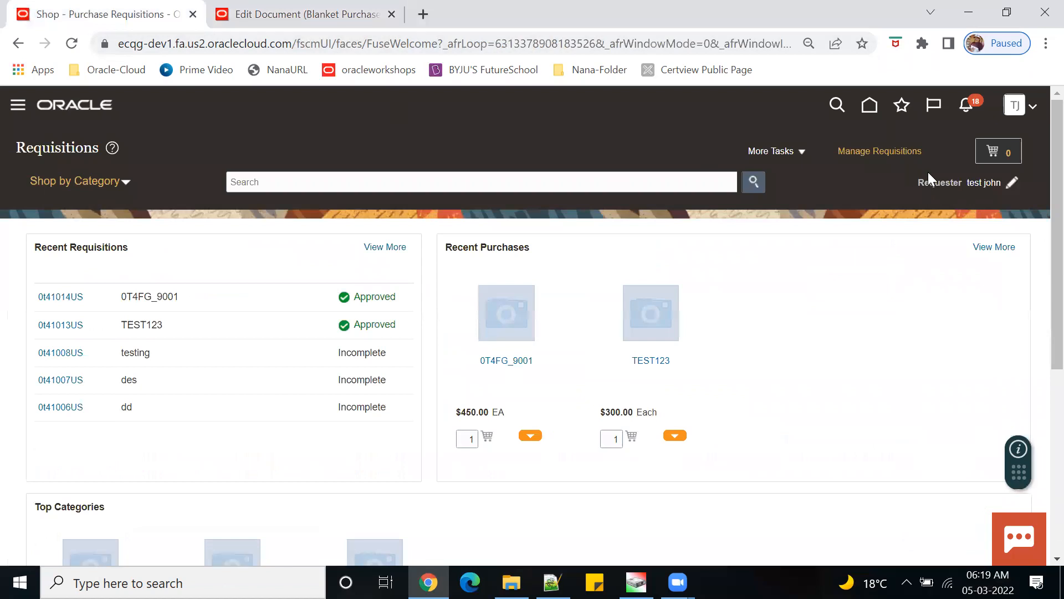
- Open Electronic_catalog from Catalogs > Manage Catalogs to confirm it covers HW-PC, then return to the agreement
{"action": "left_click", "coordinate": [876, 114]}
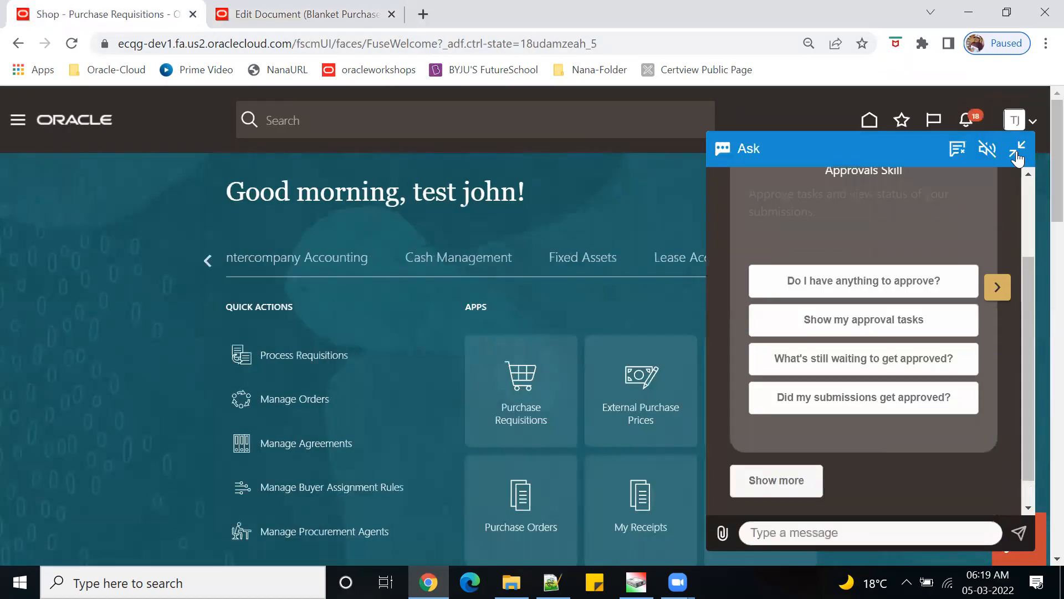
{"action": "left_click", "coordinate": [1015, 158]}
{"action": "scroll", "coordinate": [862, 435], "scroll_direction": "down", "scroll_amount": 3}
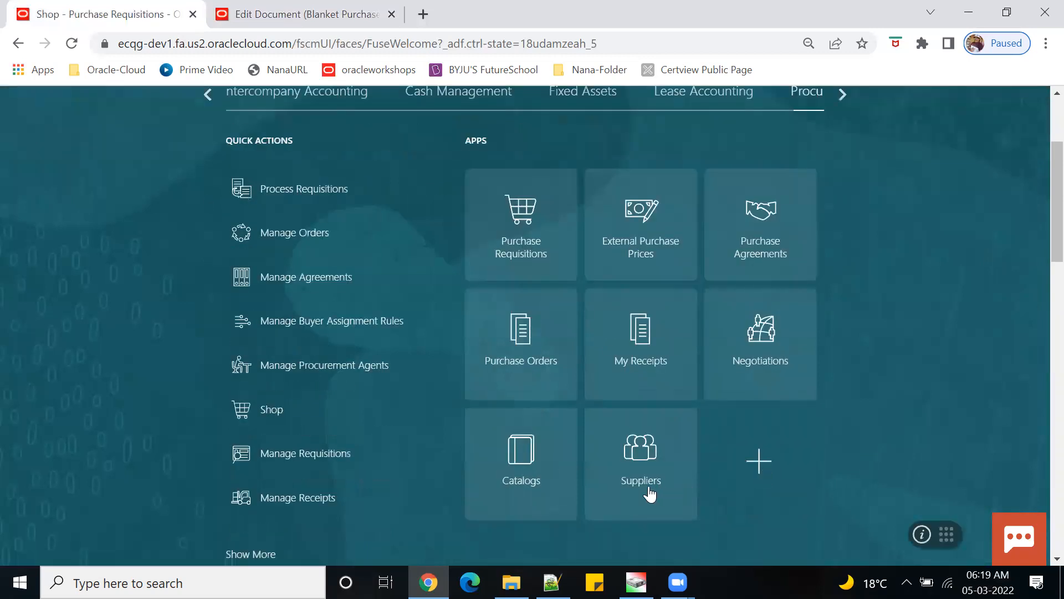
{"action": "left_click", "coordinate": [546, 445]}
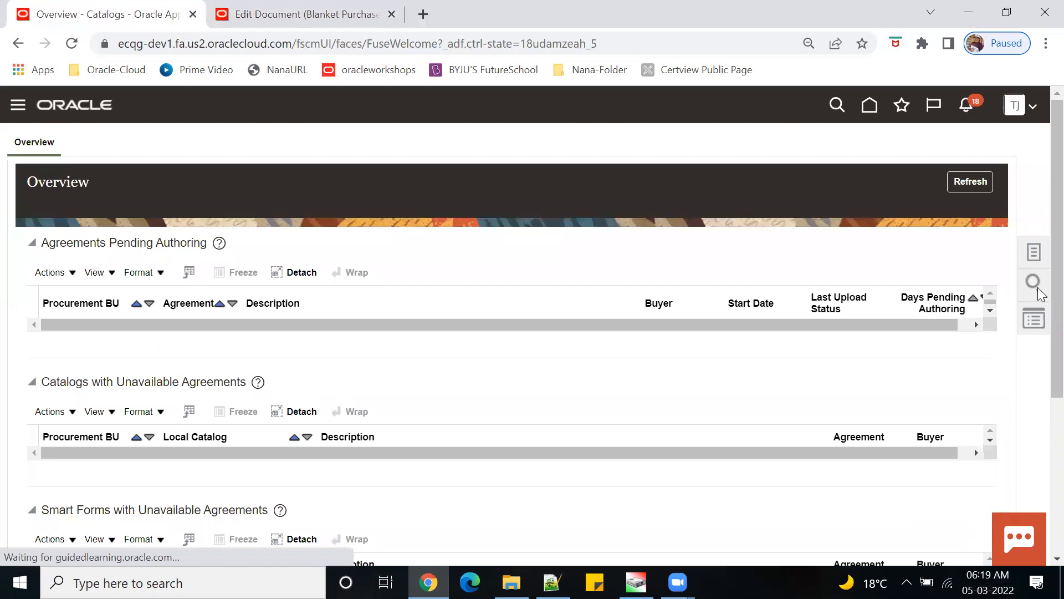
{"action": "left_click", "coordinate": [1041, 257]}
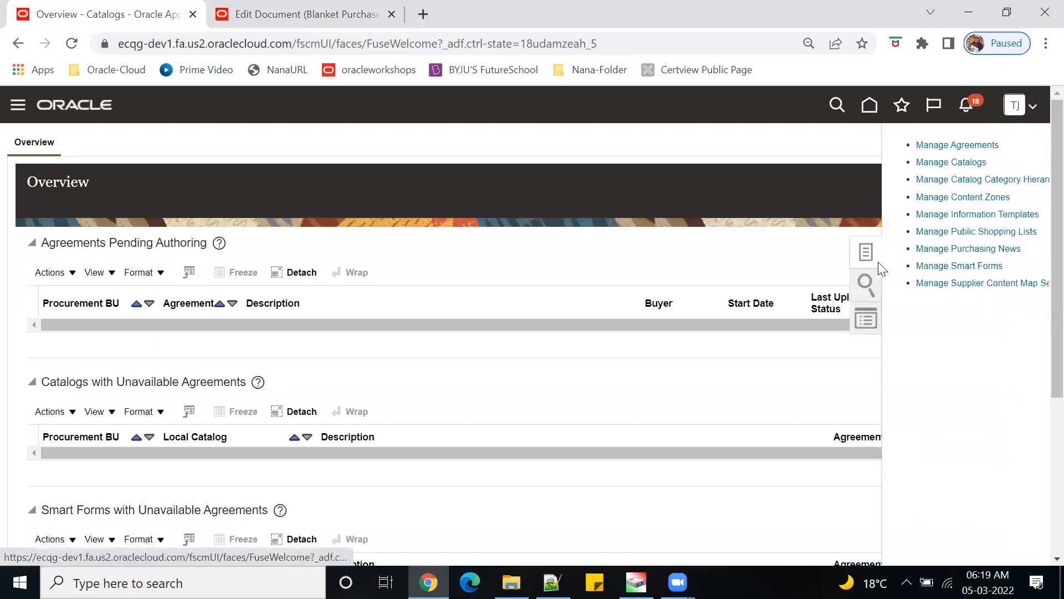
{"action": "left_click", "coordinate": [943, 164]}
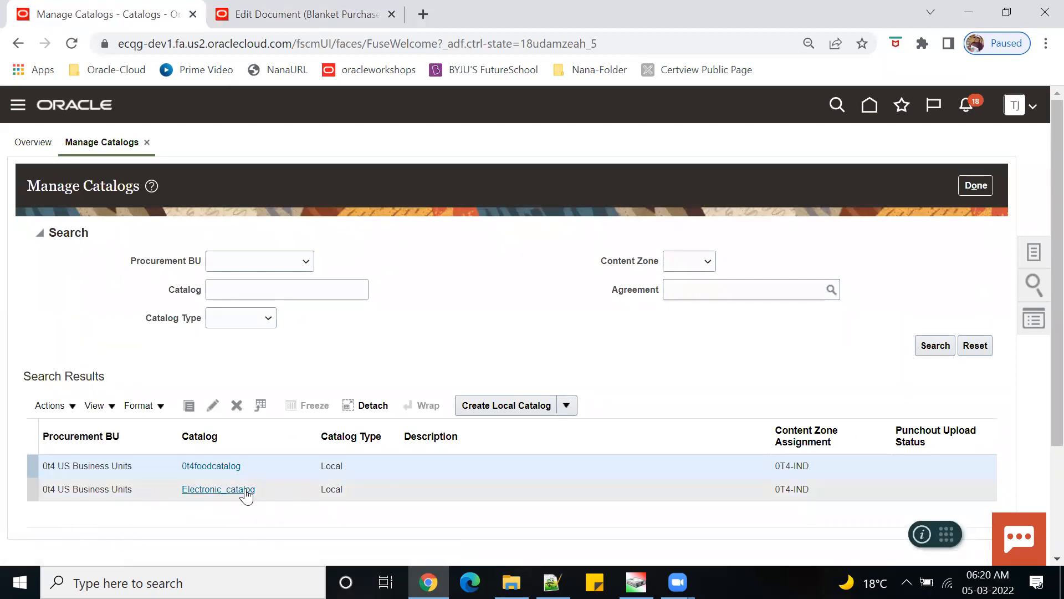
{"action": "left_click", "coordinate": [275, 489]}
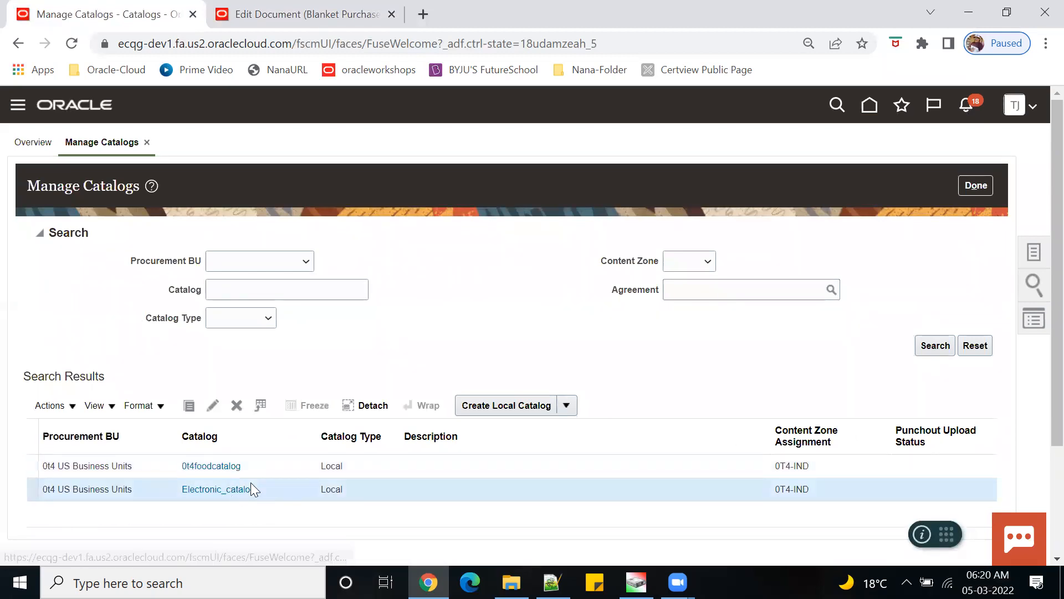
{"action": "left_click", "coordinate": [249, 492]}
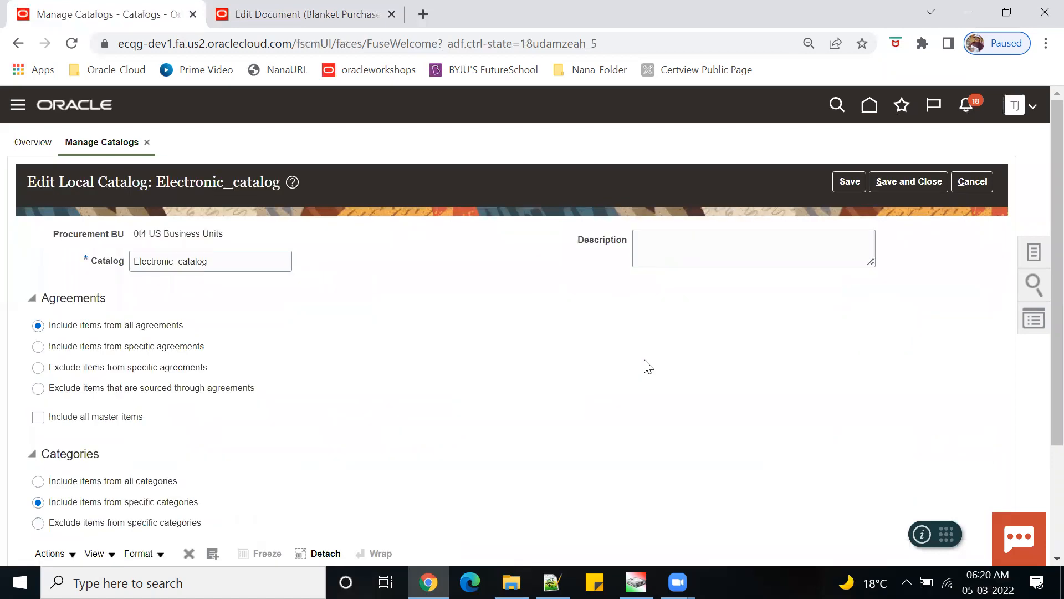
{"action": "scroll", "coordinate": [646, 368], "scroll_direction": "down", "scroll_amount": 3}
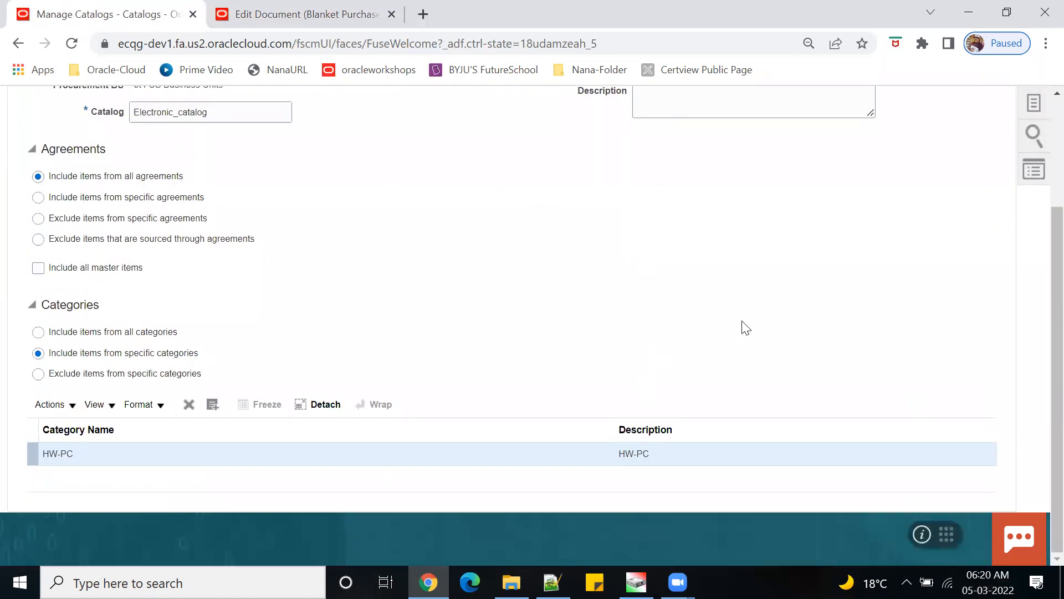
{"action": "left_click", "coordinate": [305, 13]}
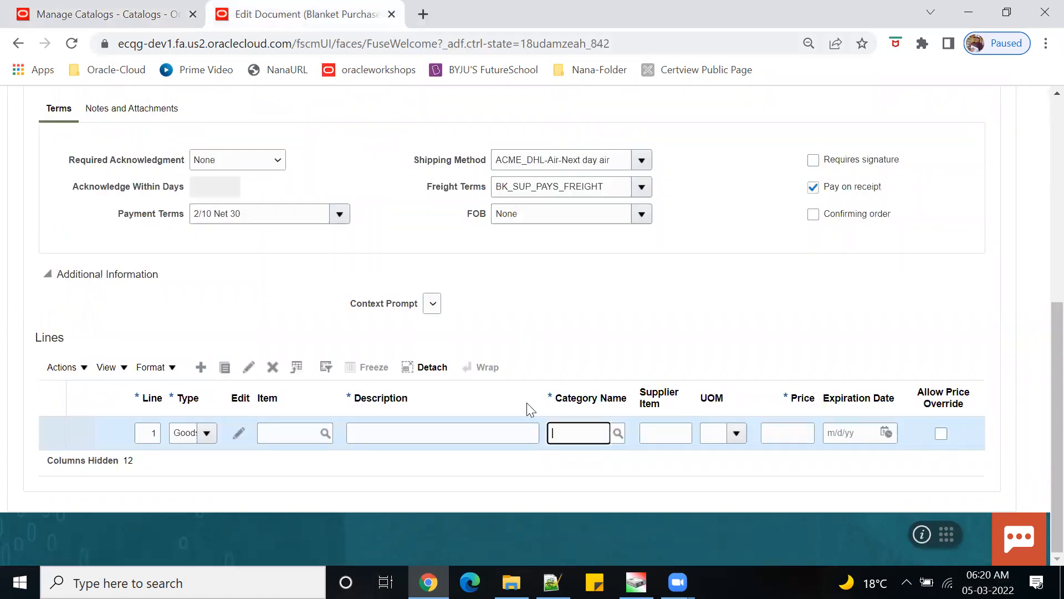
- Give agreement line 1 category HW-PC and unit of measure EA
{"action": "type", "text": "HW_"}
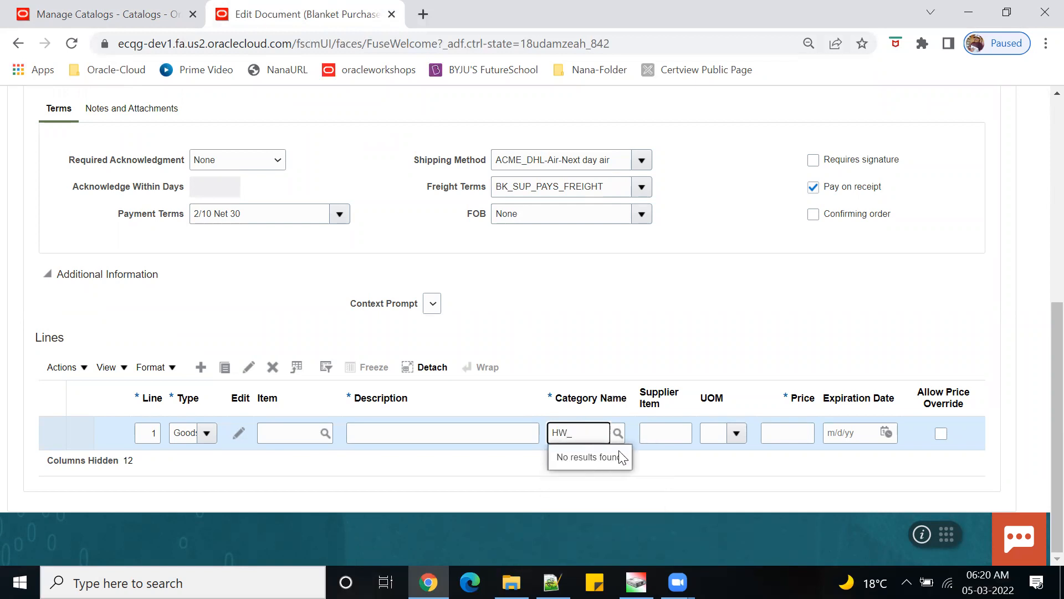
{"action": "key", "text": "BackSpace"}
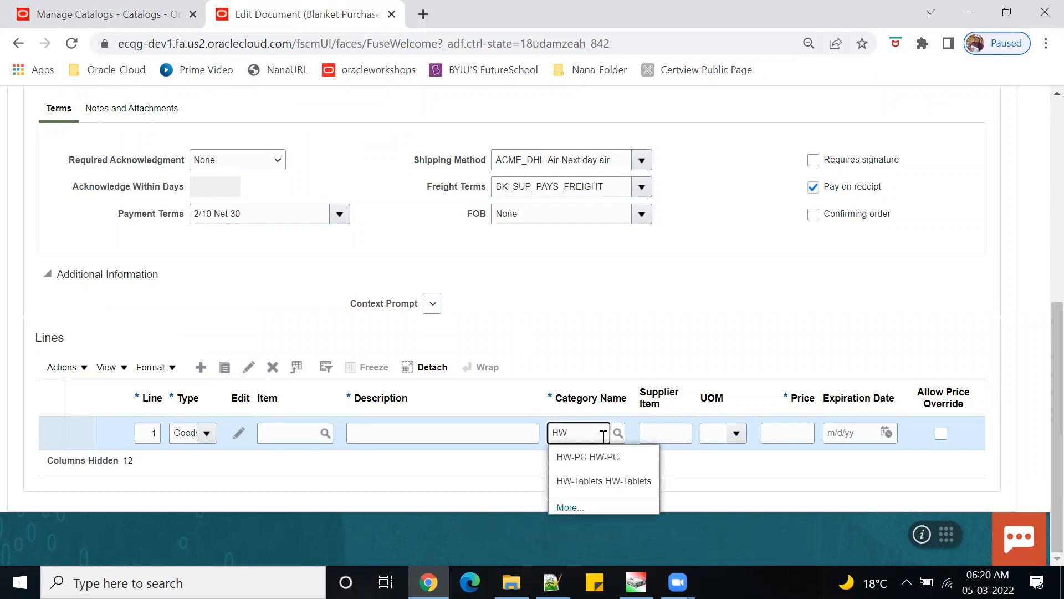
{"action": "left_click", "coordinate": [615, 461]}
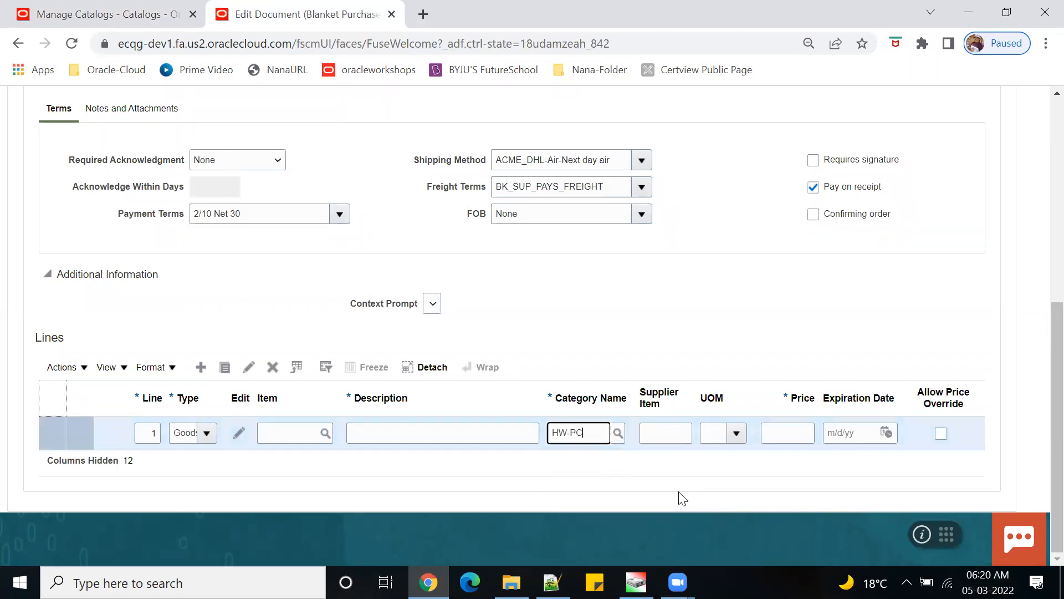
{"action": "left_click", "coordinate": [738, 432]}
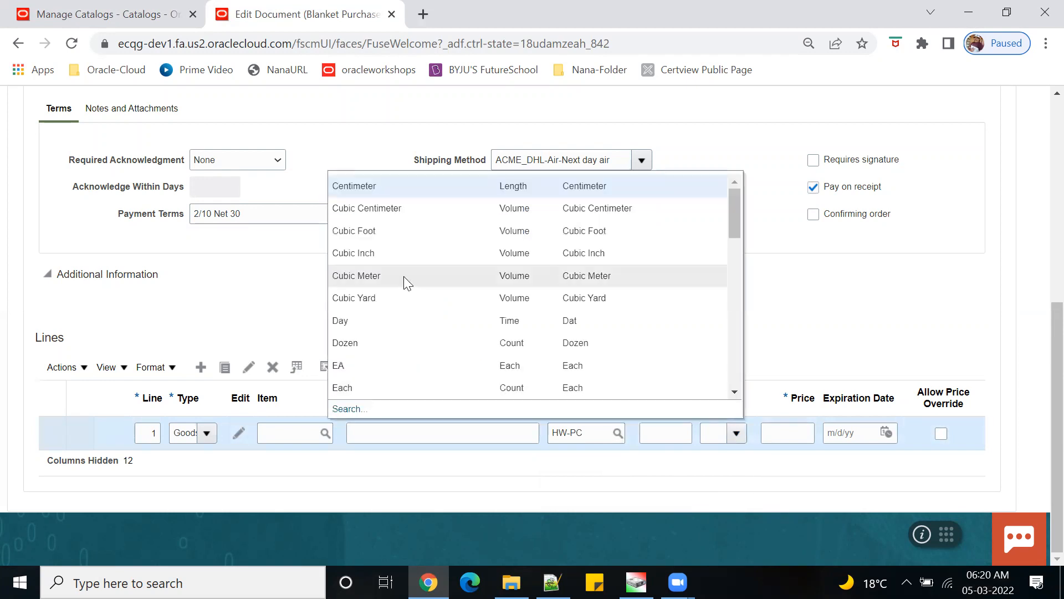
{"action": "left_click", "coordinate": [363, 366]}
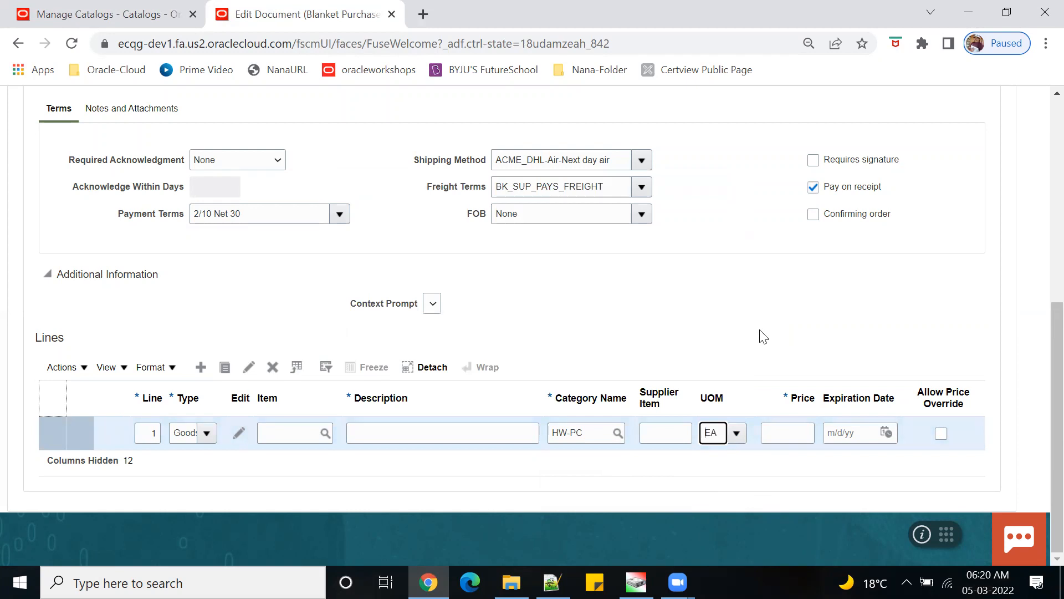
- Set line 1's price to 4,500.00 and allow price override
{"action": "left_click", "coordinate": [802, 436]}
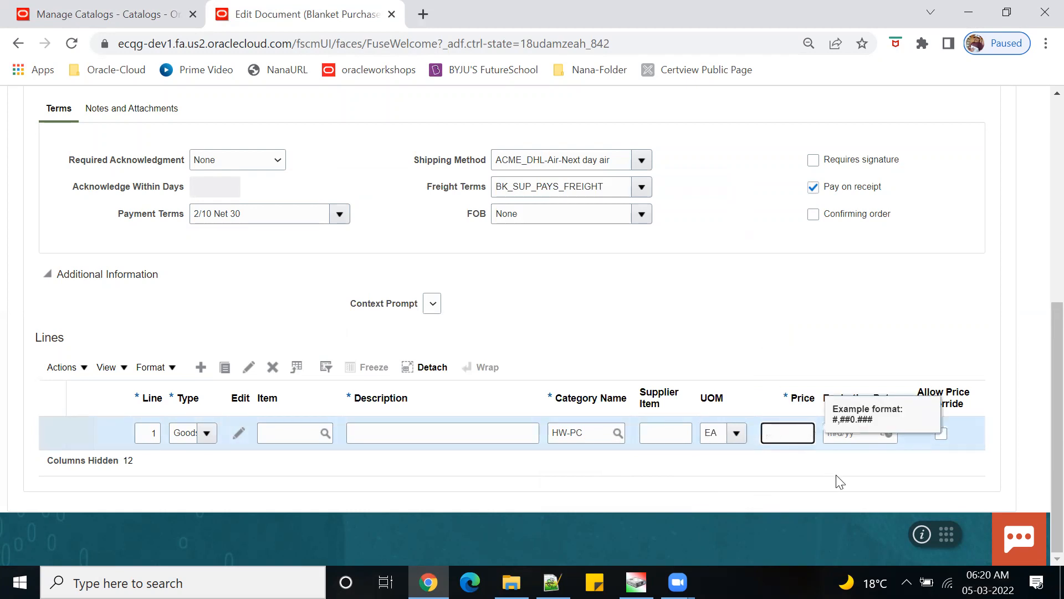
{"action": "type", "text": "4,500"}
{"action": "key", "text": "Tab"}
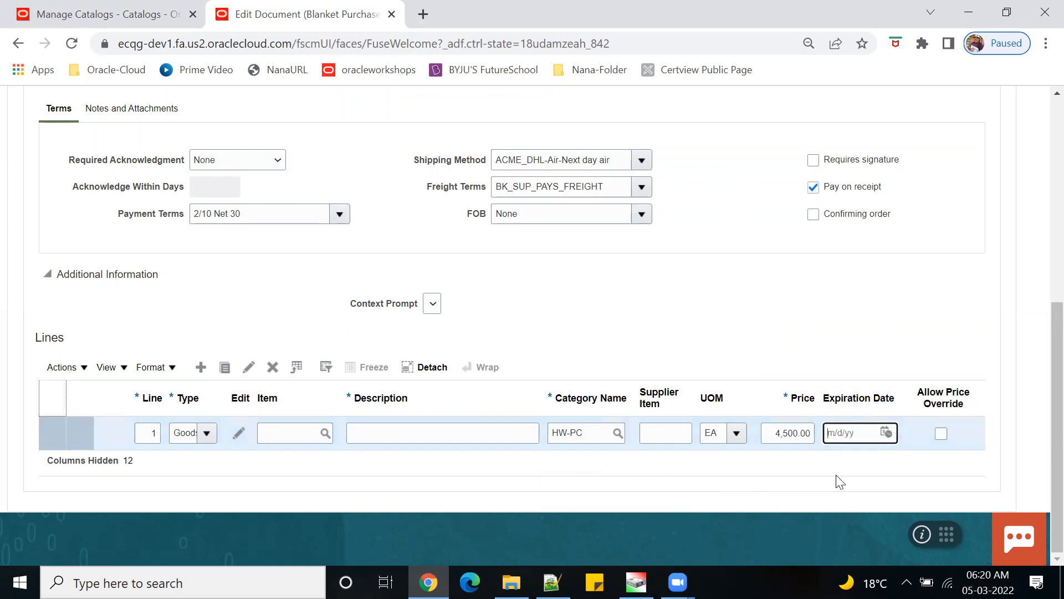
{"action": "left_click", "coordinate": [964, 473]}
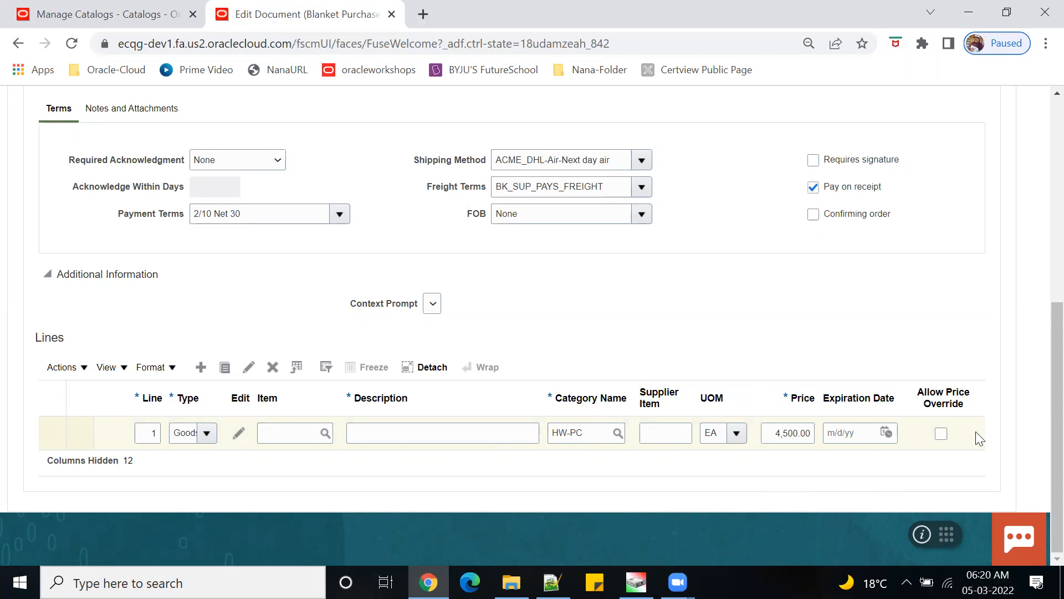
{"action": "left_click", "coordinate": [943, 435]}
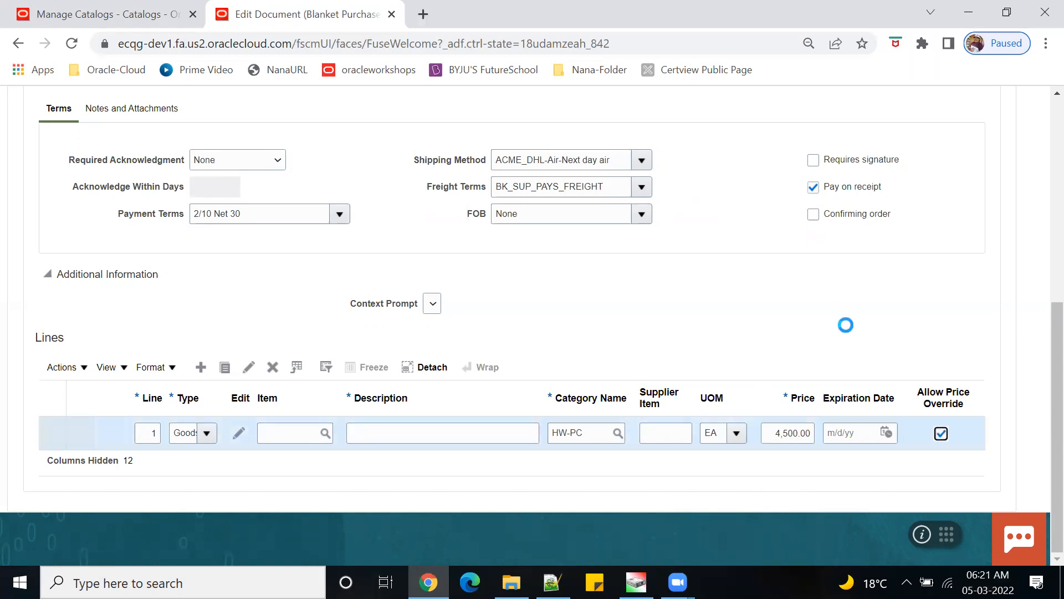
- Save the agreement and fill in line 1's missing description as DESC
{"action": "scroll", "coordinate": [847, 321], "scroll_direction": "up", "scroll_amount": 4}
{"action": "scroll", "coordinate": [845, 312], "scroll_direction": "up", "scroll_amount": 2}
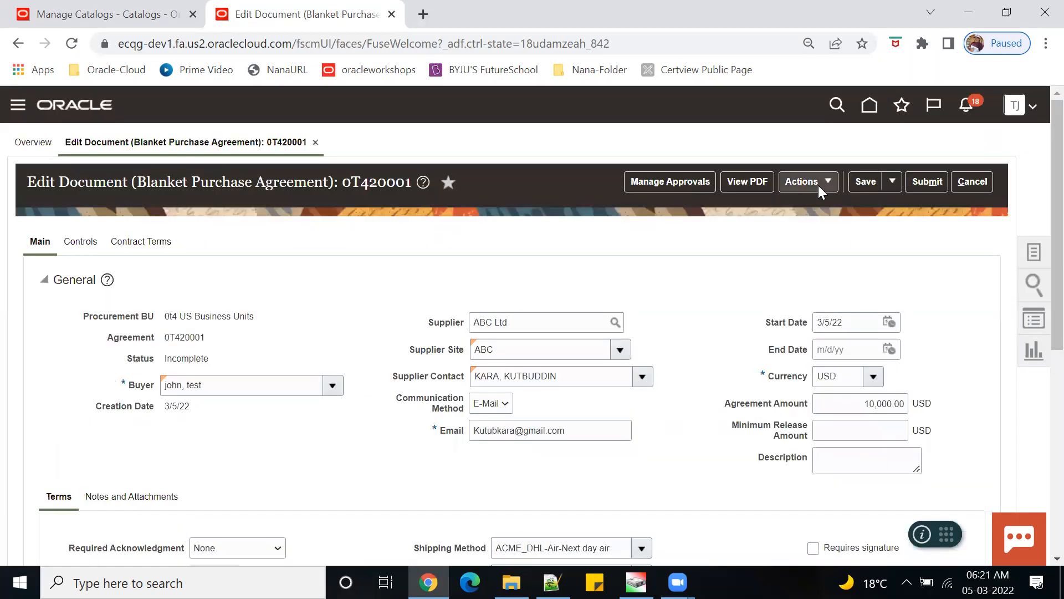
{"action": "scroll", "coordinate": [925, 310], "scroll_direction": "down", "scroll_amount": 6}
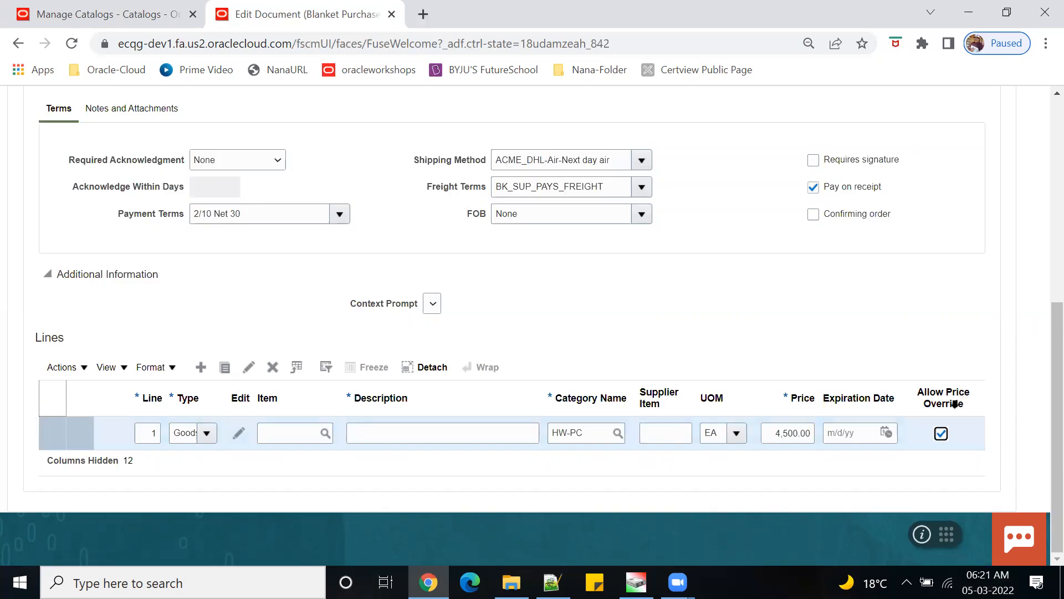
{"action": "scroll", "coordinate": [798, 259], "scroll_direction": "up", "scroll_amount": 6}
{"action": "left_click", "coordinate": [868, 127]}
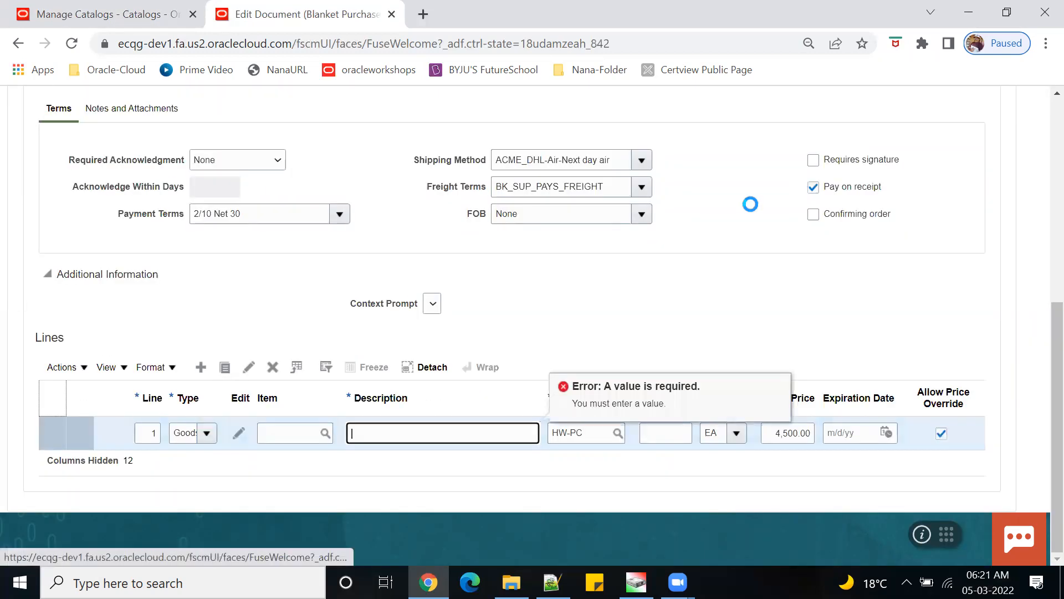
{"action": "type", "text": "DESC"}
{"action": "key", "text": "Tab"}
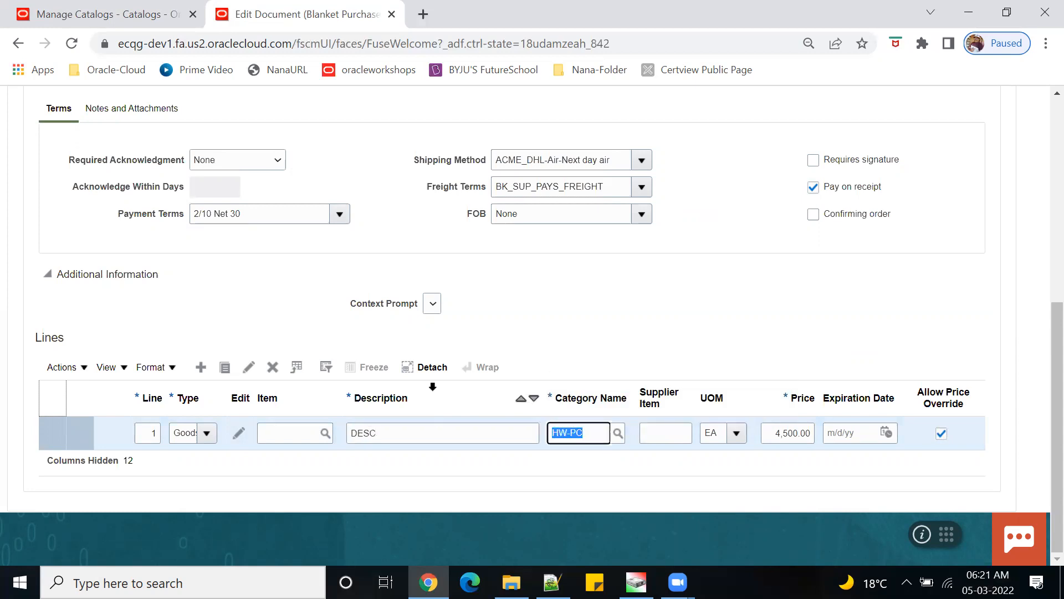
- Save again and submit agreement 0T420001 for approval
{"action": "scroll", "coordinate": [549, 333], "scroll_direction": "up", "scroll_amount": 2}
{"action": "scroll", "coordinate": [550, 353], "scroll_direction": "up", "scroll_amount": 3}
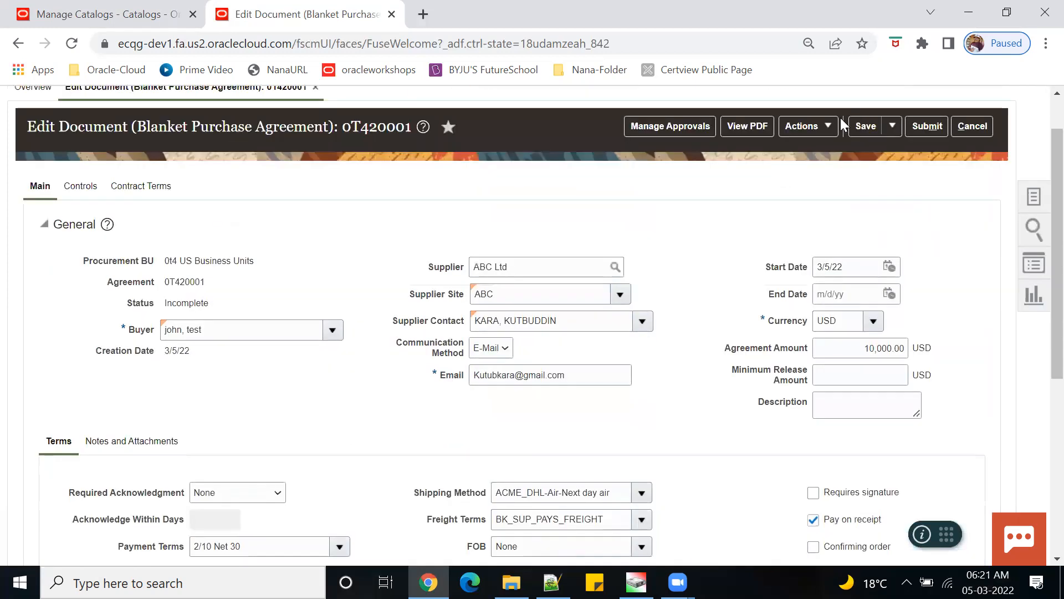
{"action": "left_click", "coordinate": [862, 126]}
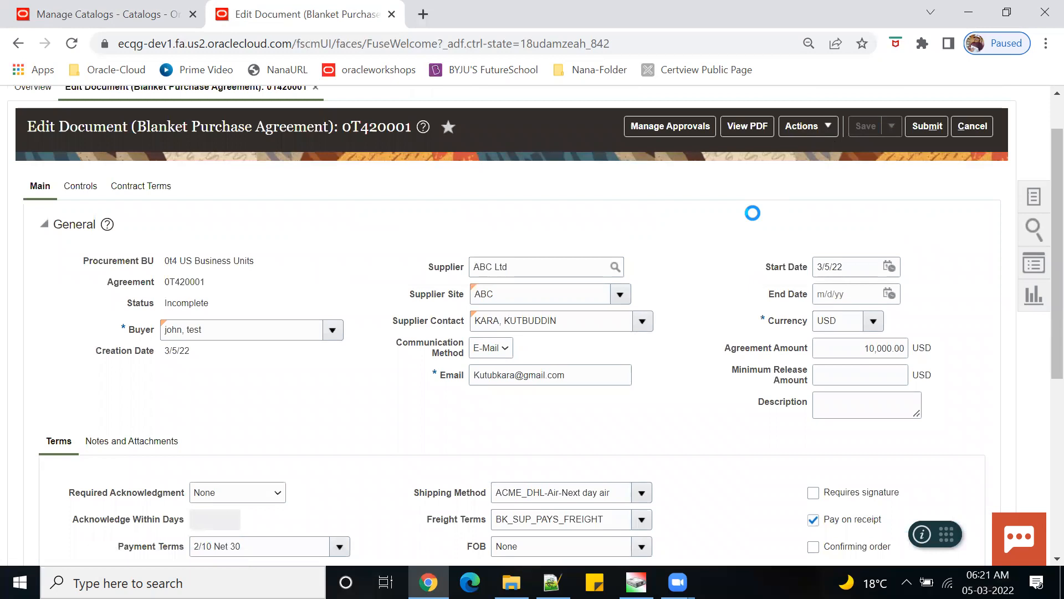
{"action": "left_click", "coordinate": [925, 127]}
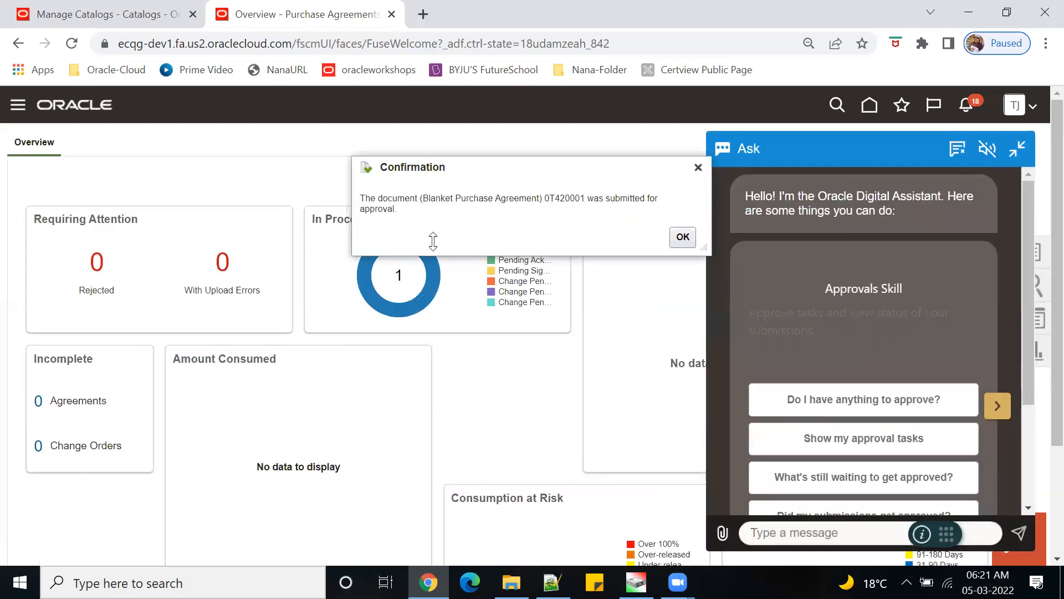
- Dismiss the submission confirmation for 0T420001 and collapse the digital assistant panel
{"action": "double_click", "coordinate": [561, 197]}
{"action": "left_click", "coordinate": [682, 237]}
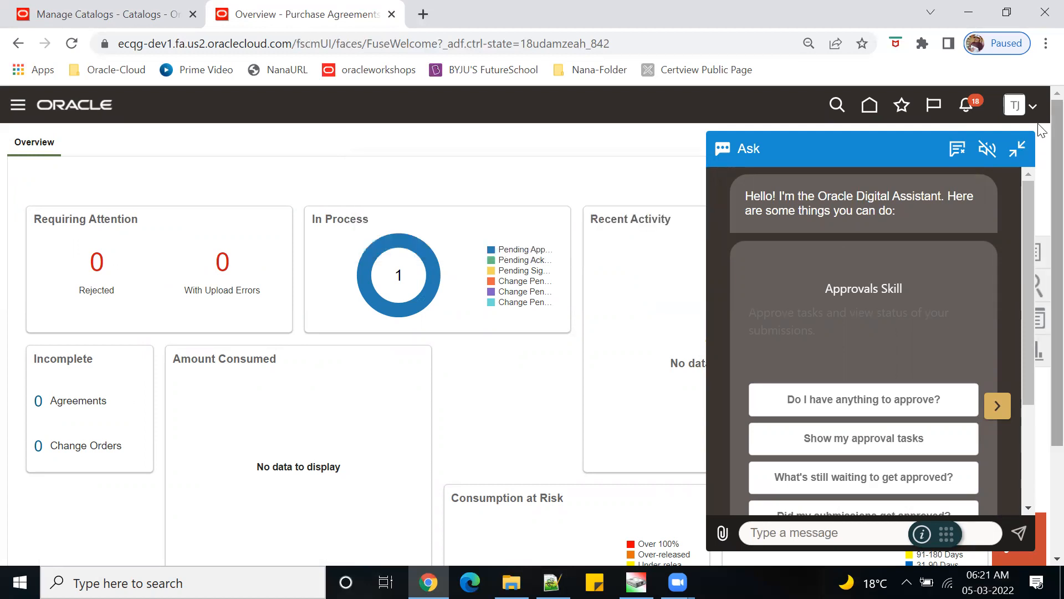
{"action": "left_click", "coordinate": [1017, 148]}
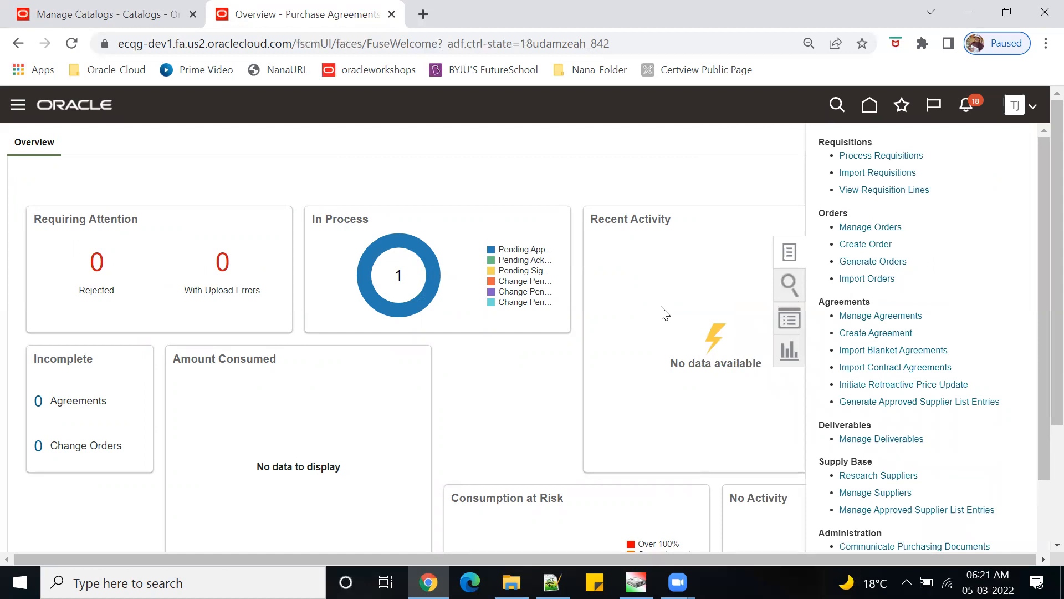
- Search in Manage Agreements, open 0T420001 to check its status, then close it
{"action": "left_click", "coordinate": [881, 316]}
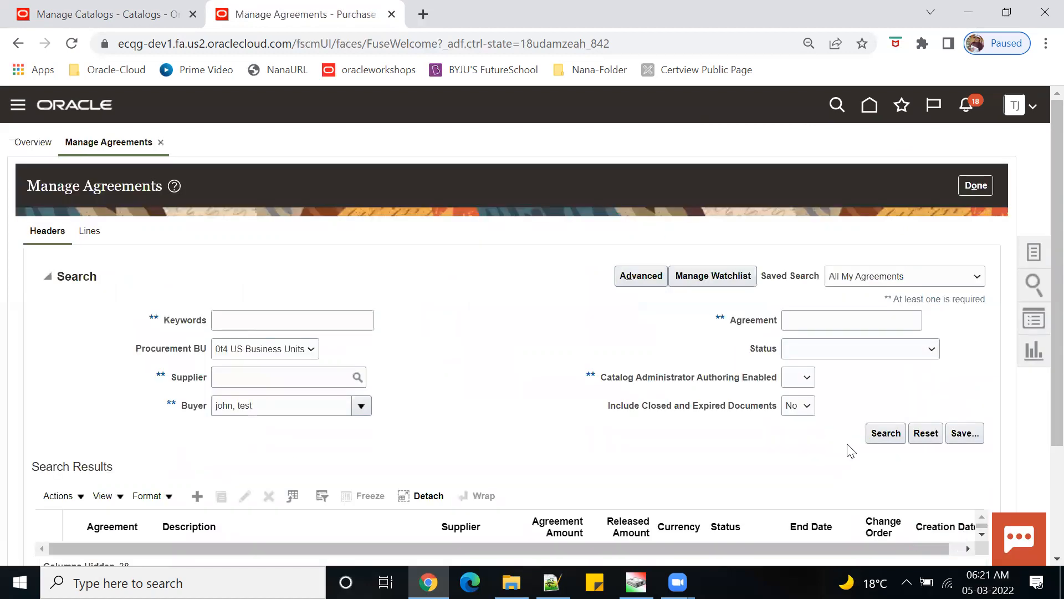
{"action": "left_click", "coordinate": [885, 433]}
{"action": "scroll", "coordinate": [723, 454], "scroll_direction": "down", "scroll_amount": 1}
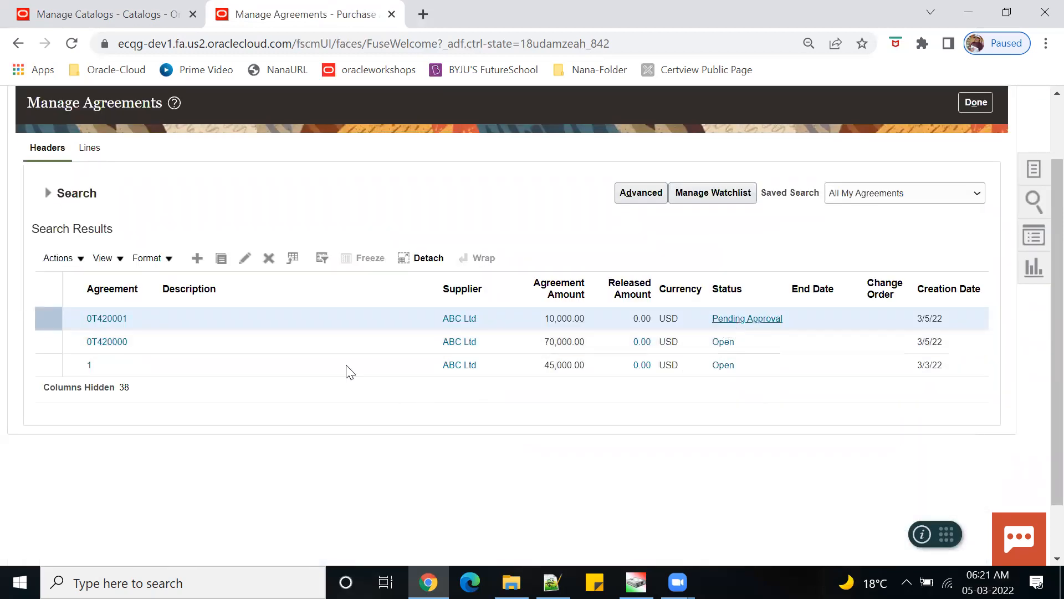
{"action": "left_click", "coordinate": [103, 321]}
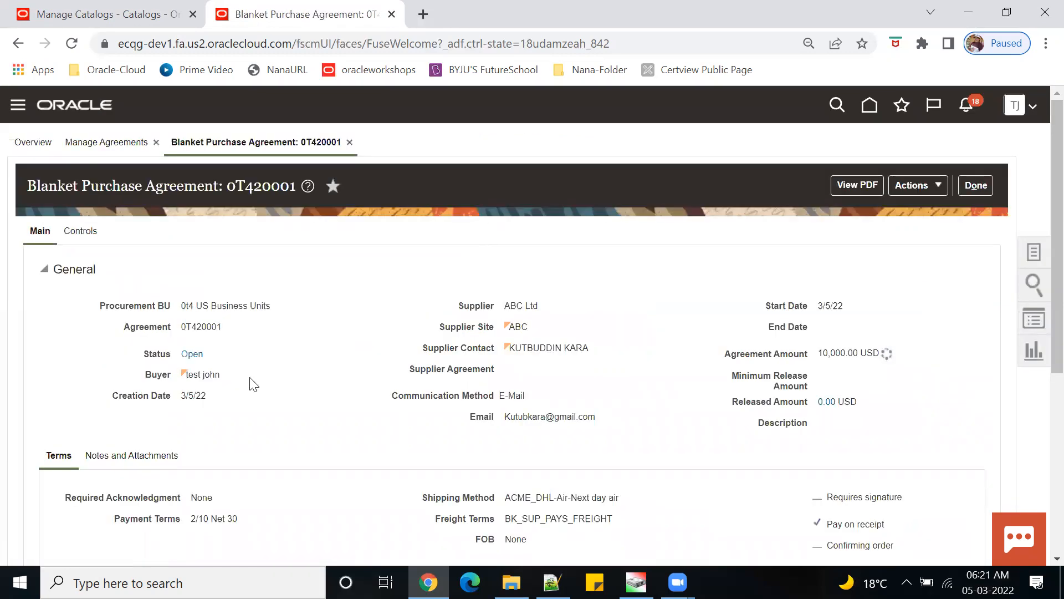
{"action": "left_click", "coordinate": [987, 190]}
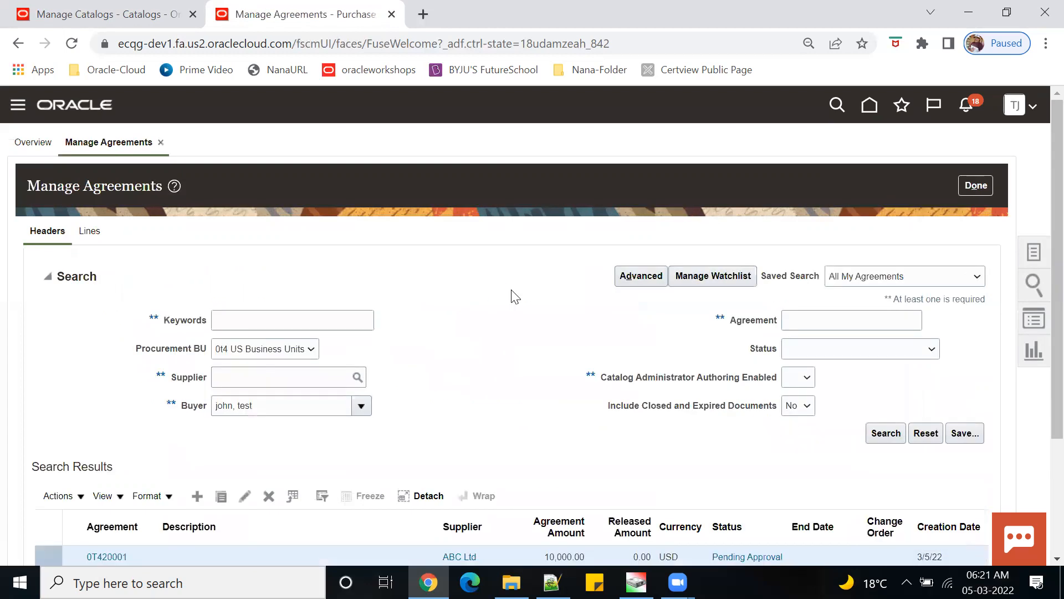
{"action": "left_click", "coordinate": [986, 190]}
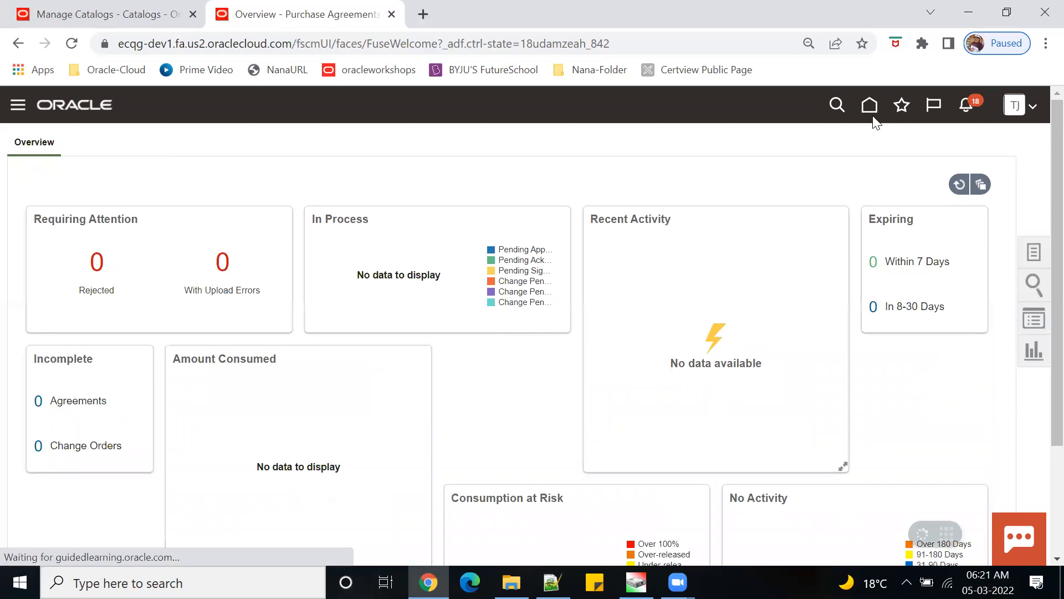
- Go to the home page, collapse the assistant, and open the Purchase Requisitions app
{"action": "left_click", "coordinate": [870, 105]}
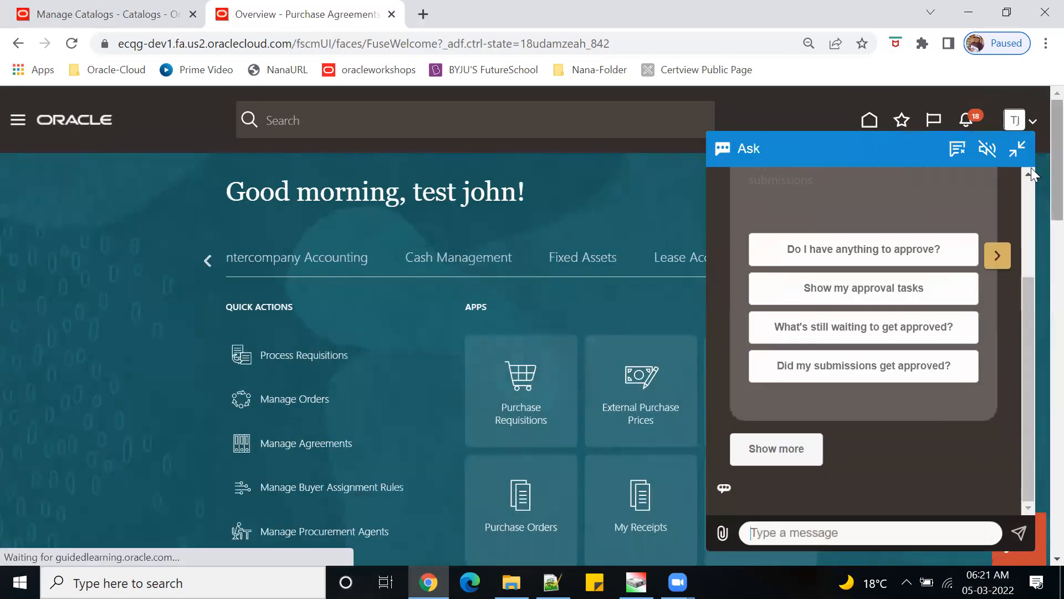
{"action": "left_click", "coordinate": [1018, 148]}
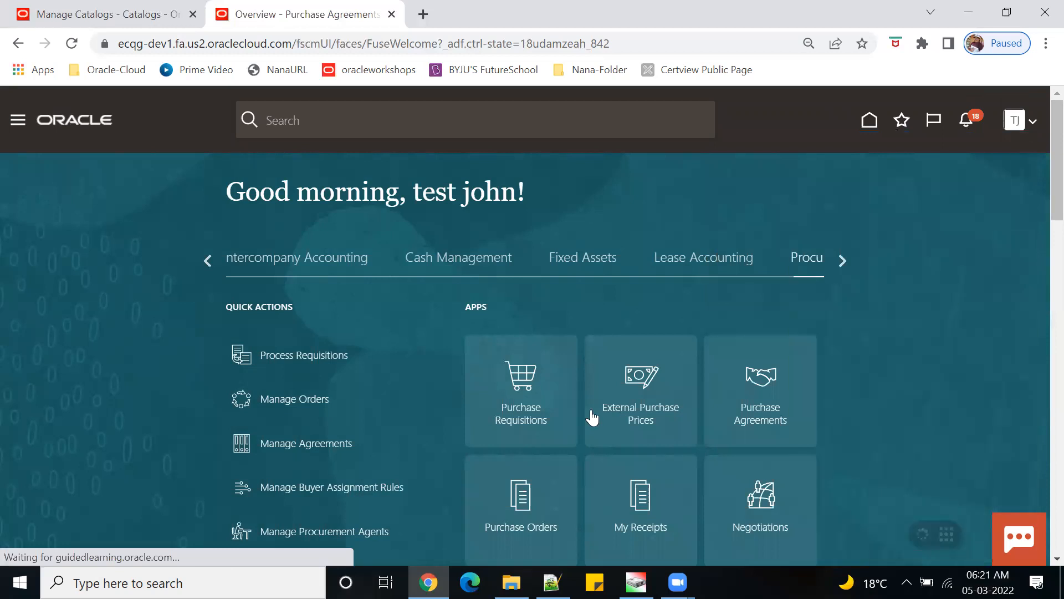
{"action": "left_click", "coordinate": [521, 383]}
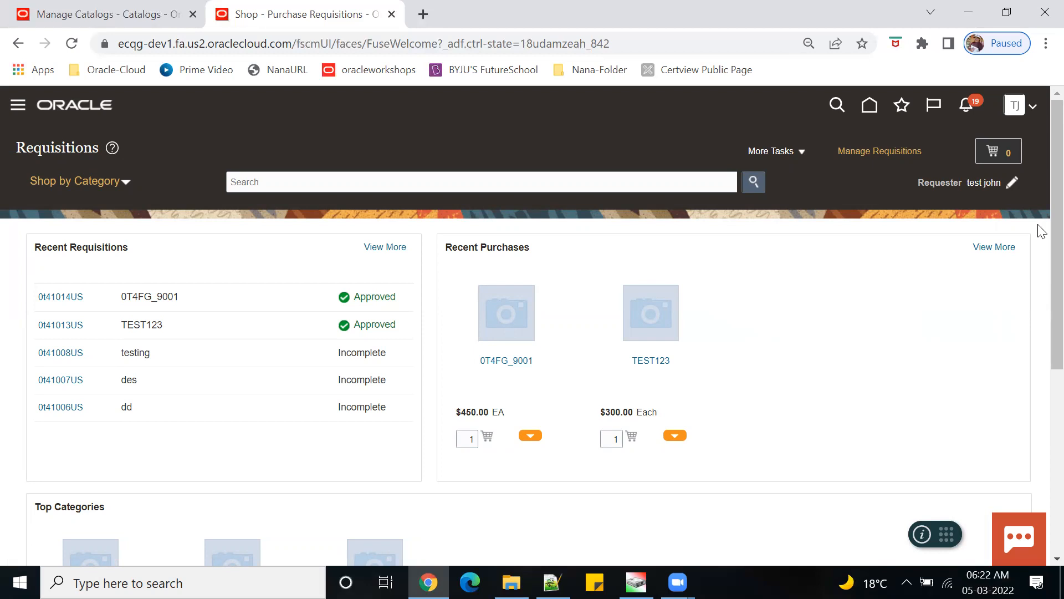
- Open and close the More Tasks list, then scroll through the requisitions page
{"action": "left_click", "coordinate": [803, 152]}
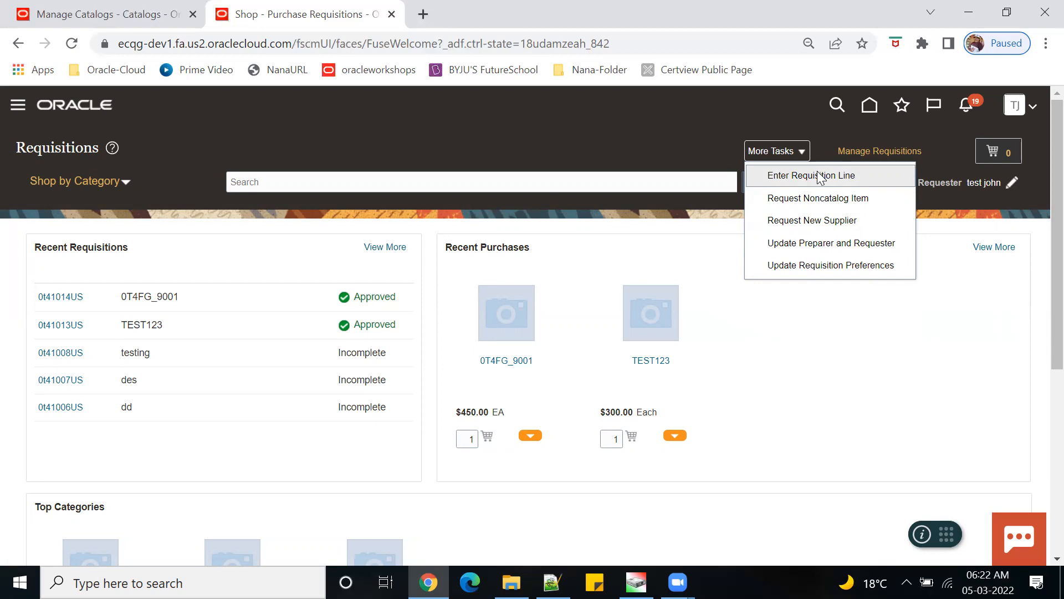
{"action": "left_click", "coordinate": [827, 351]}
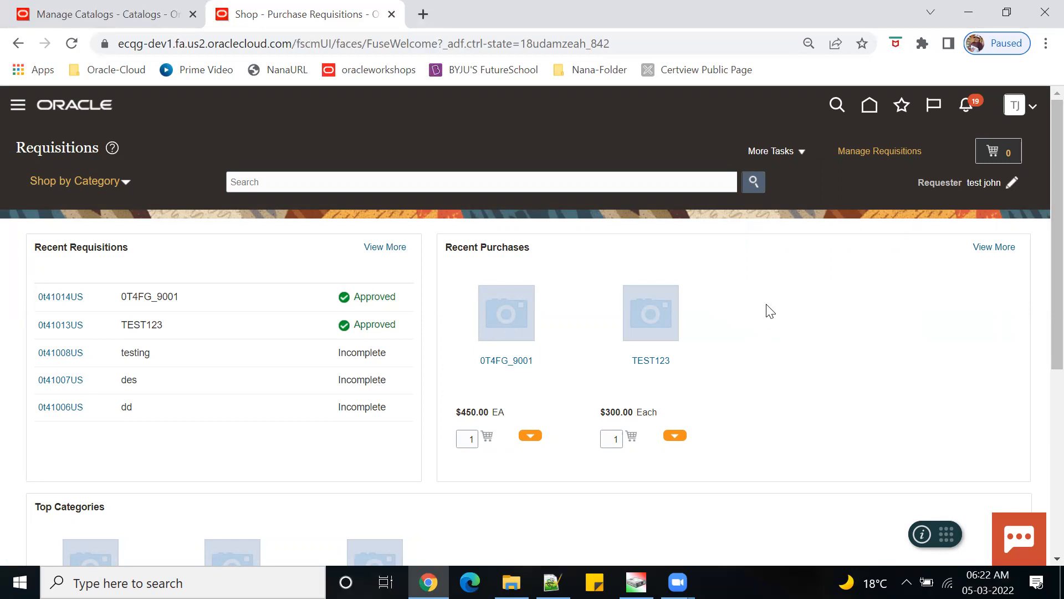
{"action": "scroll", "coordinate": [770, 311], "scroll_direction": "down", "scroll_amount": 3}
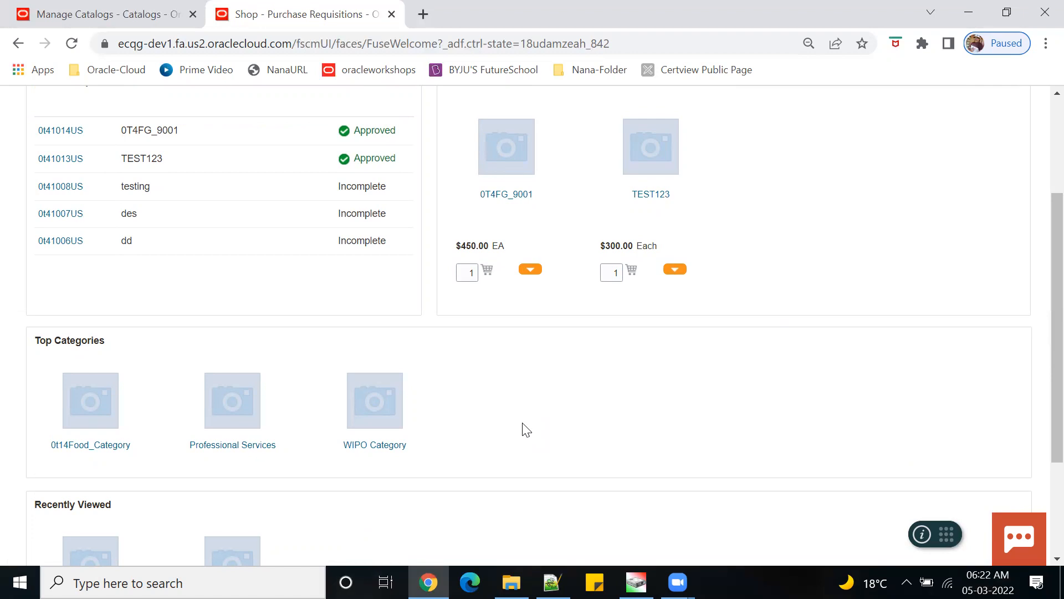
{"action": "scroll", "coordinate": [526, 430], "scroll_direction": "down", "scroll_amount": 3}
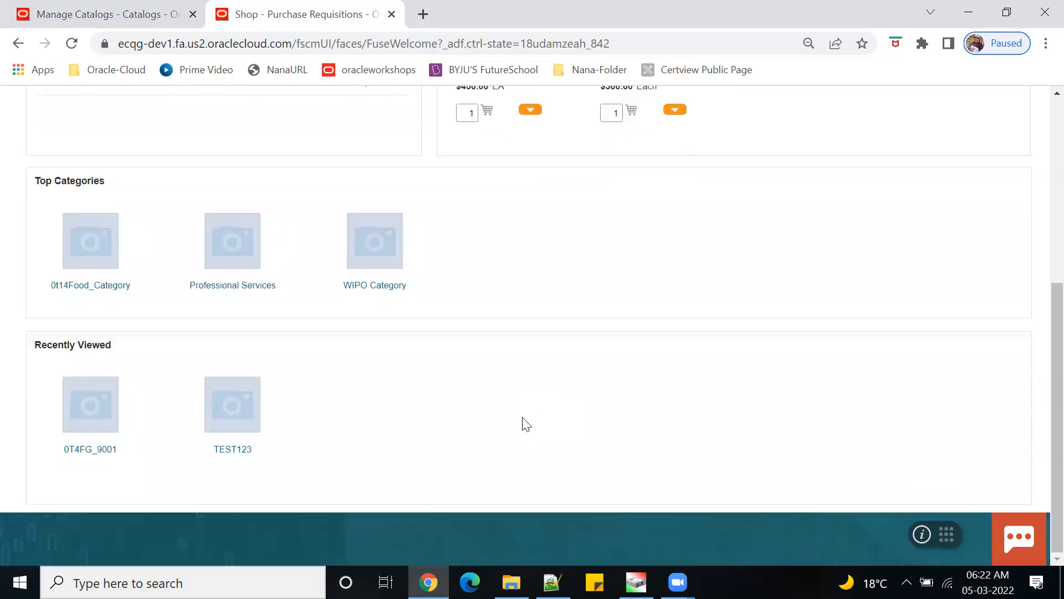
{"action": "scroll", "coordinate": [526, 424], "scroll_direction": "up", "scroll_amount": 5}
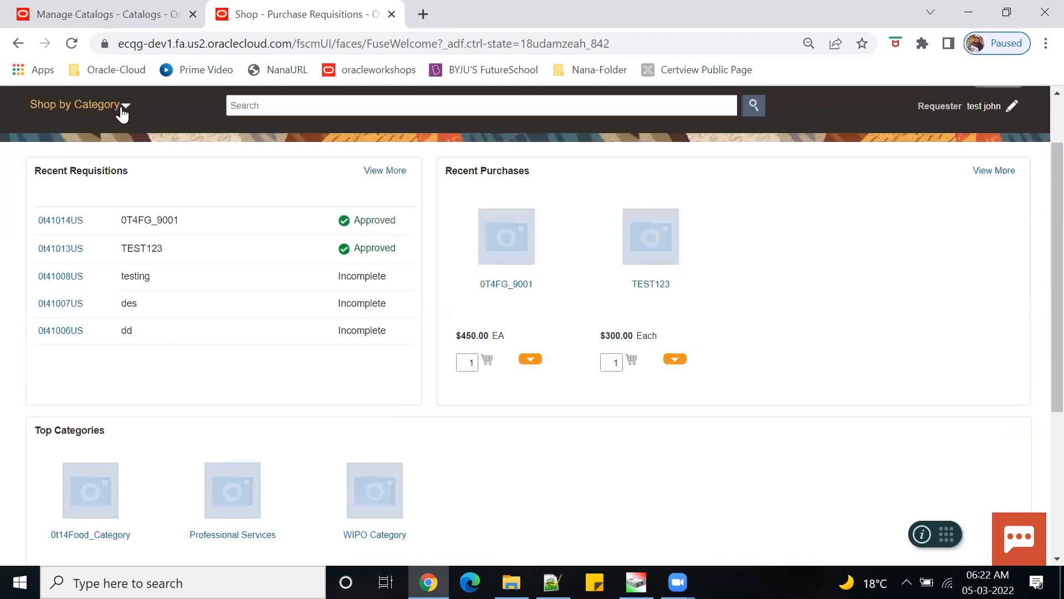
- Open Shop by Category, collapse 0t14Food_Category, and return to the Manage Catalogs tab
{"action": "left_click", "coordinate": [124, 106]}
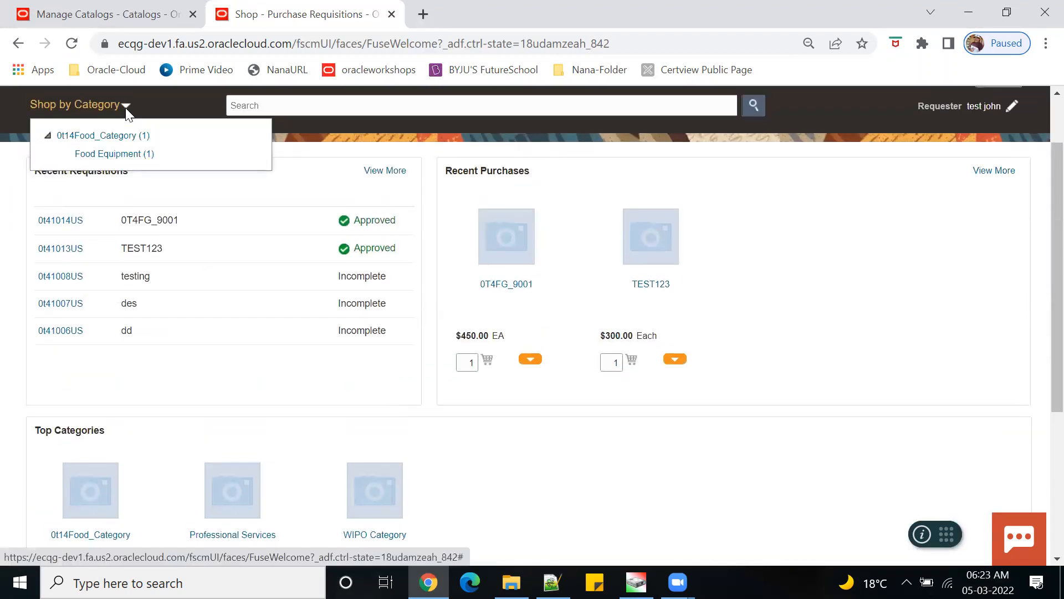
{"action": "left_click", "coordinate": [48, 137]}
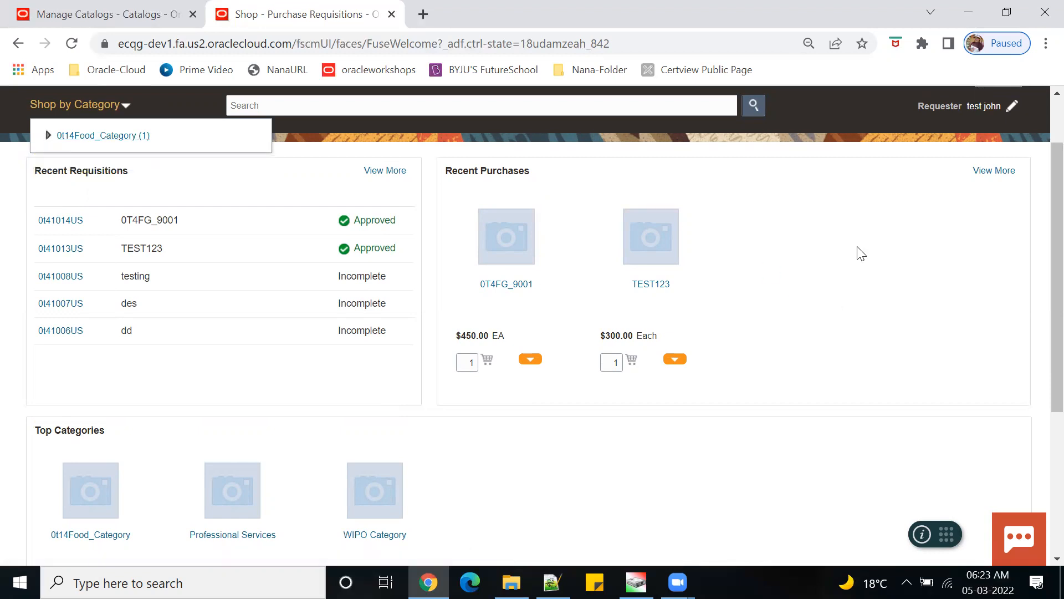
{"action": "left_click", "coordinate": [165, 25]}
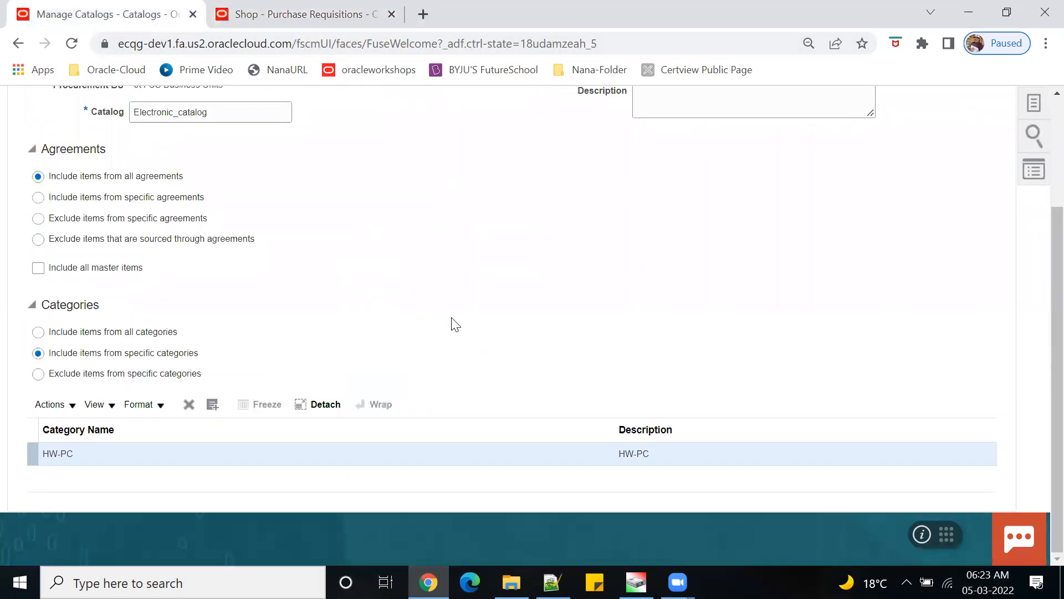
- Cancel the Electronic_catalog edit and return to the catalog management tab
{"action": "scroll", "coordinate": [453, 325], "scroll_direction": "up", "scroll_amount": 3}
{"action": "left_click", "coordinate": [966, 182]}
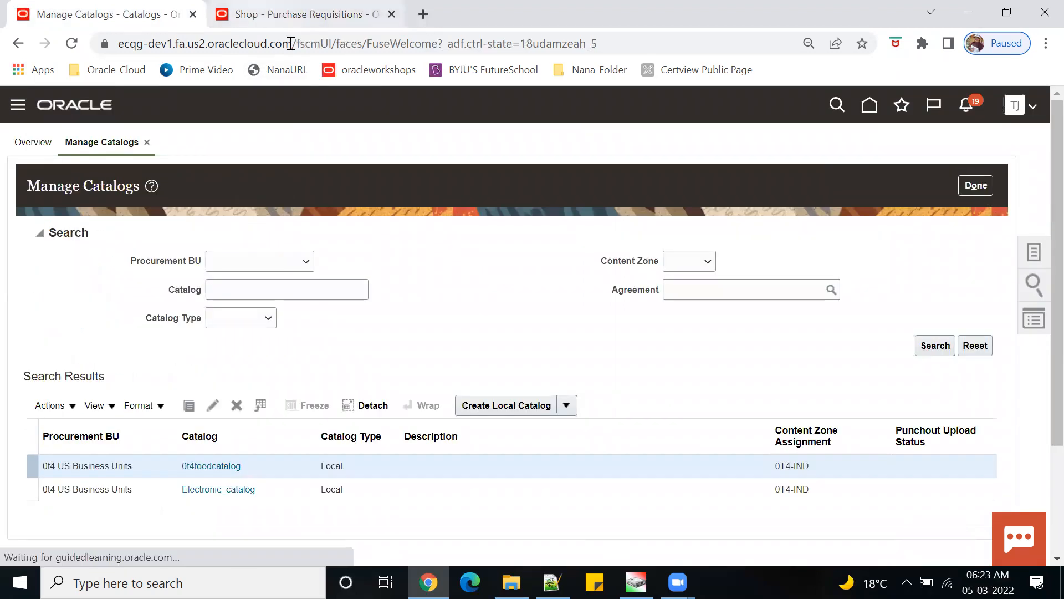
{"action": "left_click", "coordinate": [290, 14]}
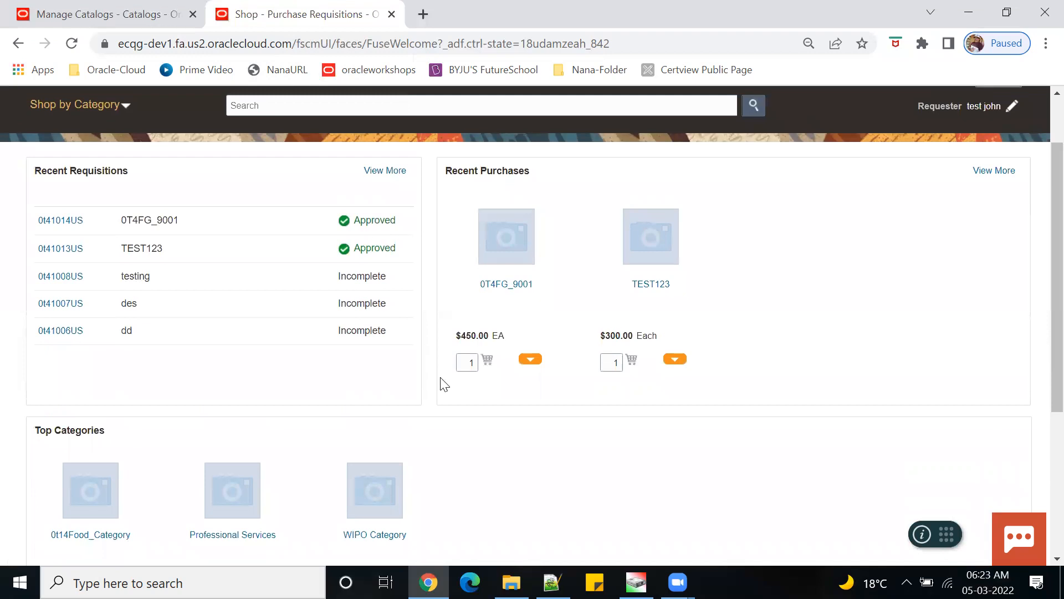
{"action": "left_click", "coordinate": [105, 14]}
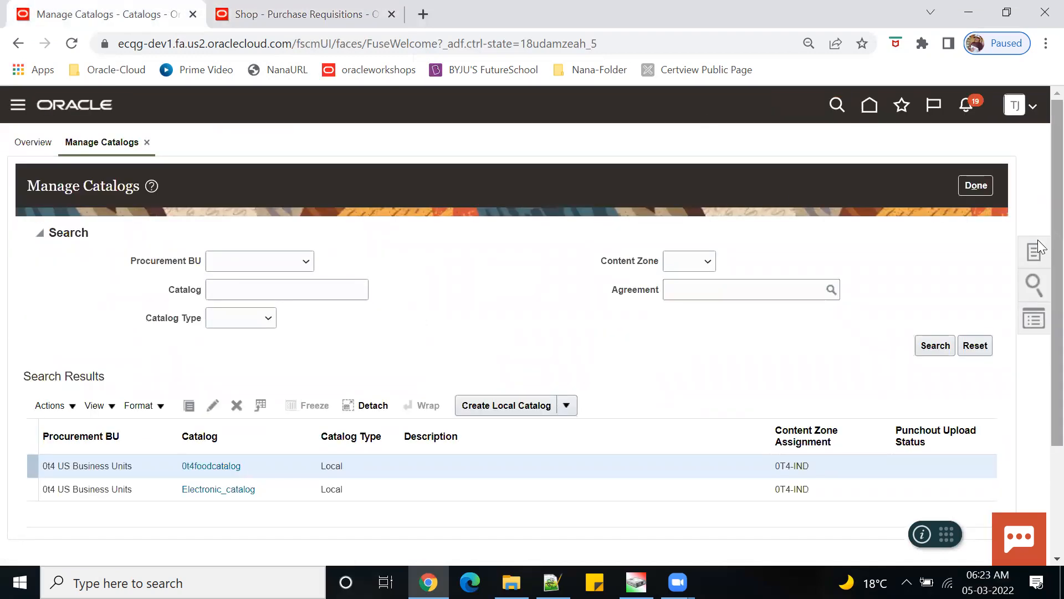
- Open Manage Agreements from Purchase Agreements and select and copy agreement number 0T420001
{"action": "left_click", "coordinate": [871, 106]}
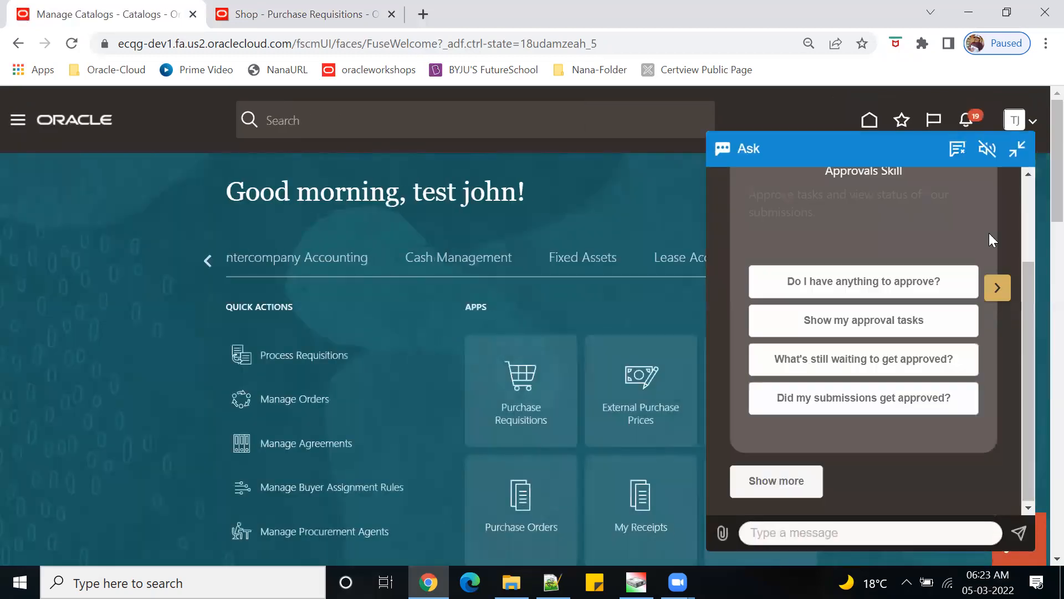
{"action": "left_click", "coordinate": [1020, 150]}
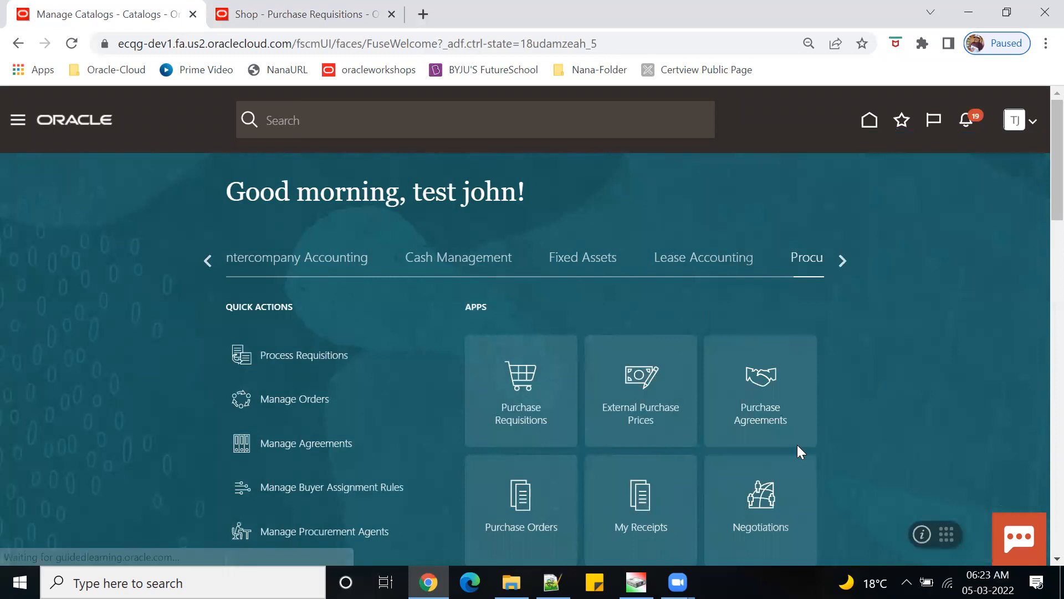
{"action": "left_click", "coordinate": [790, 391]}
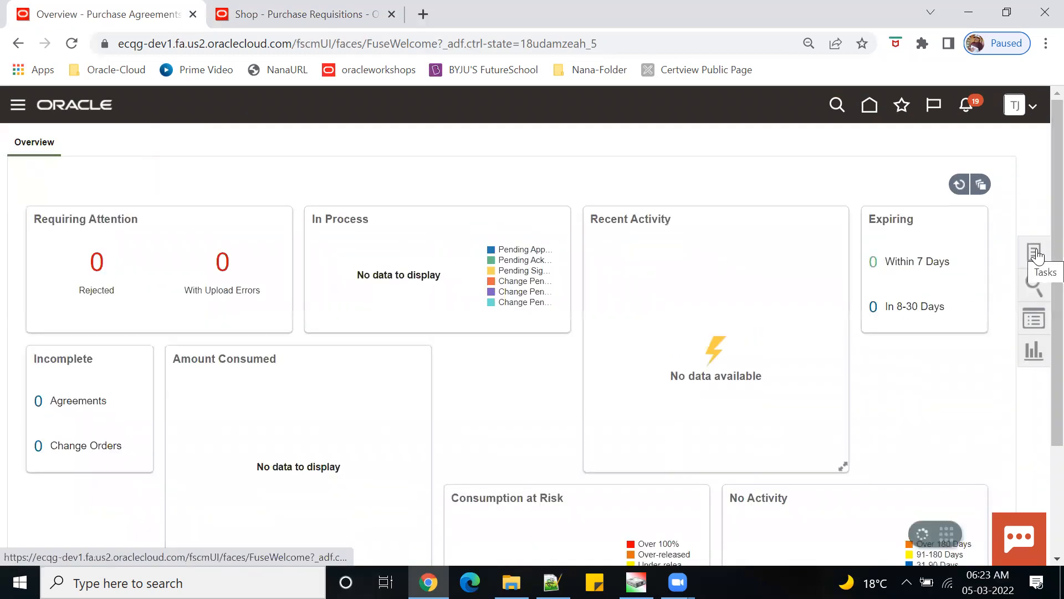
{"action": "left_click", "coordinate": [1034, 253]}
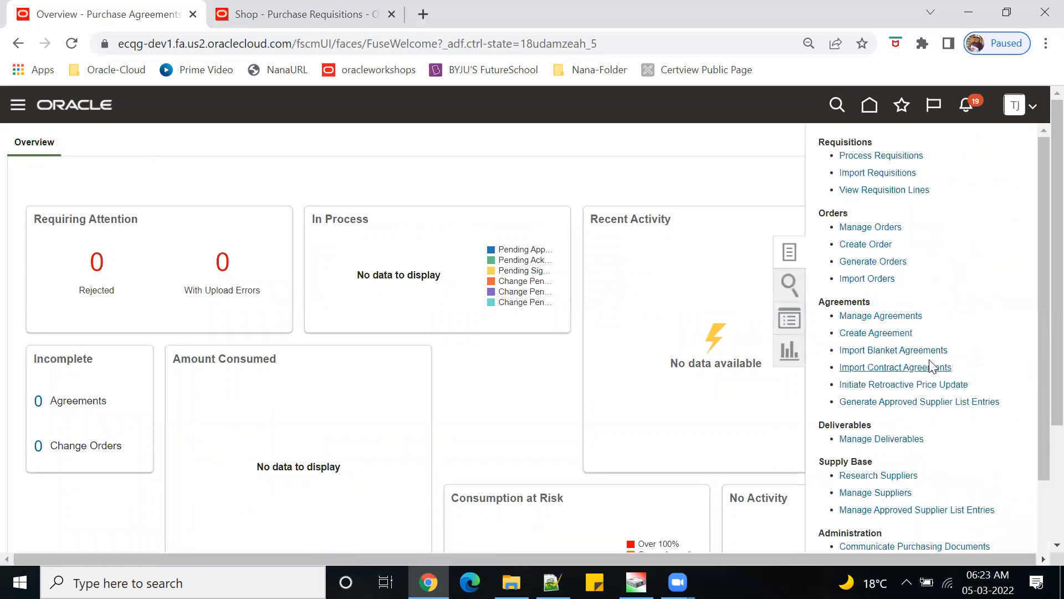
{"action": "left_click", "coordinate": [882, 315]}
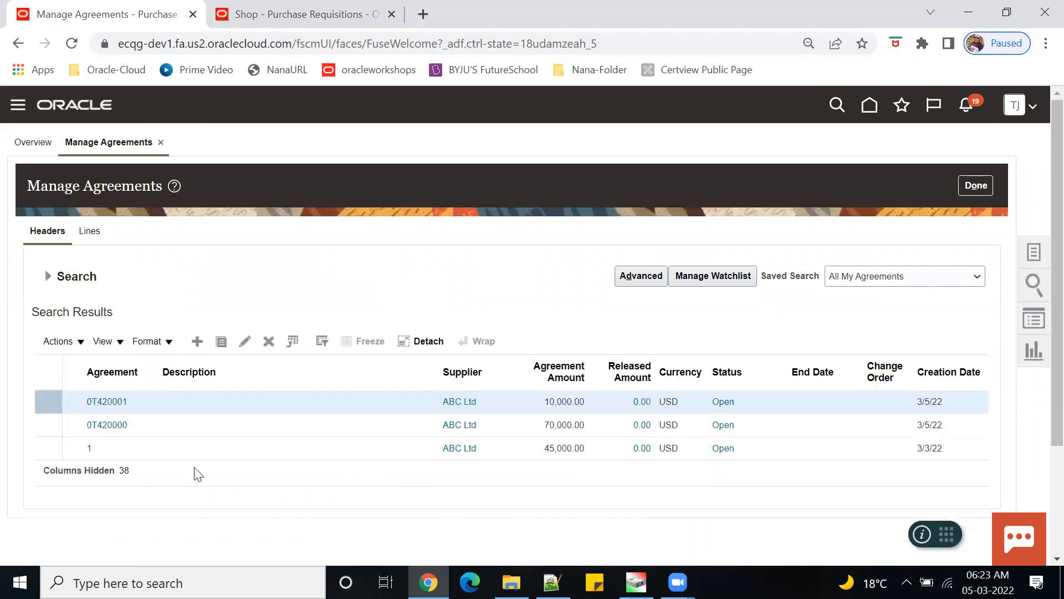
{"action": "left_click_drag", "start_coordinate": [128, 402], "coordinate": [83, 406]}
{"action": "key", "text": "ctrl+c"}
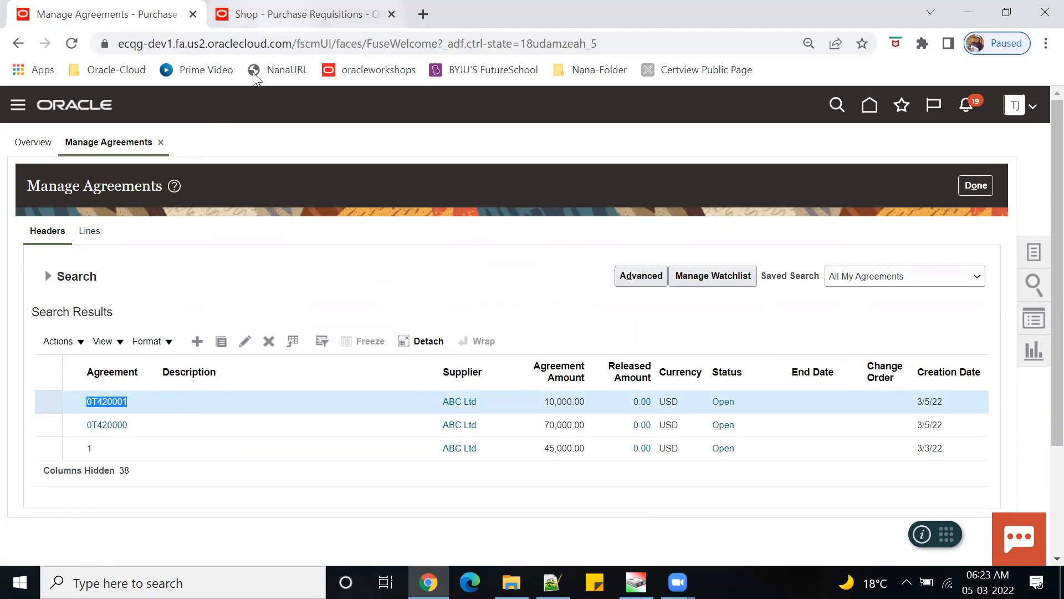
{"action": "key", "text": "ctrl+Tab"}
{"action": "left_click", "coordinate": [306, 104]}
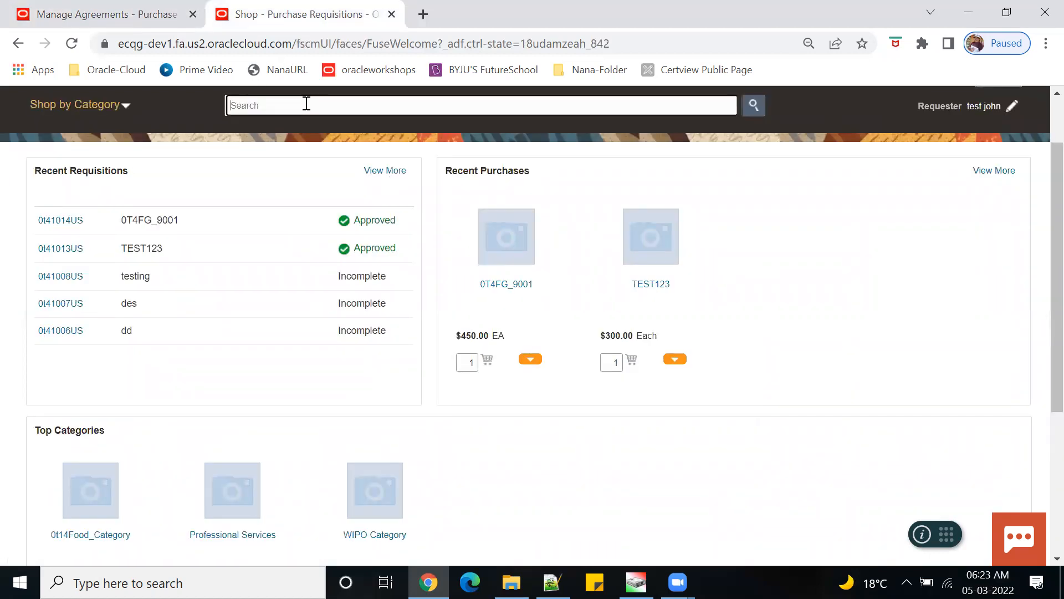
{"action": "key", "text": "ctrl+v"}
{"action": "double_click", "coordinate": [242, 107]}
{"action": "key", "text": "BackSpace"}
{"action": "key", "text": "Return"}
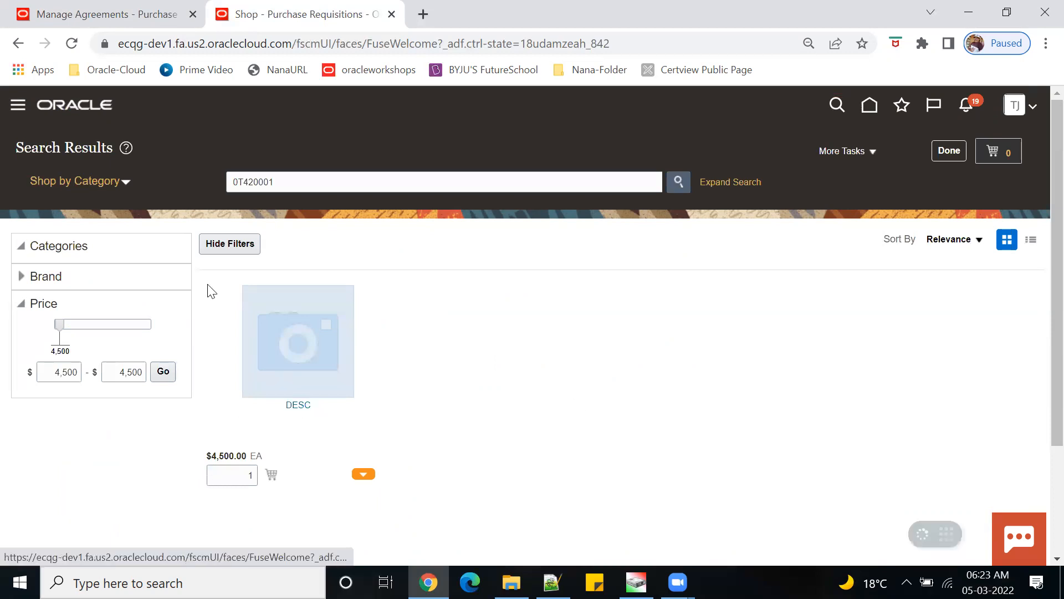
{"action": "left_click", "coordinate": [23, 247]}
{"action": "left_click", "coordinate": [22, 246]}
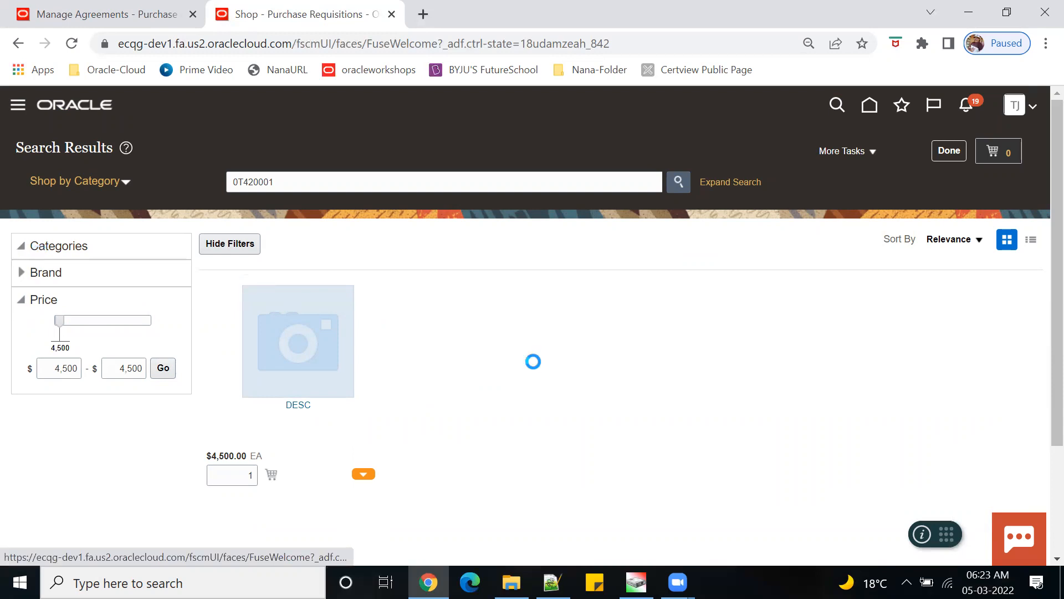
{"action": "left_click", "coordinate": [23, 250]}
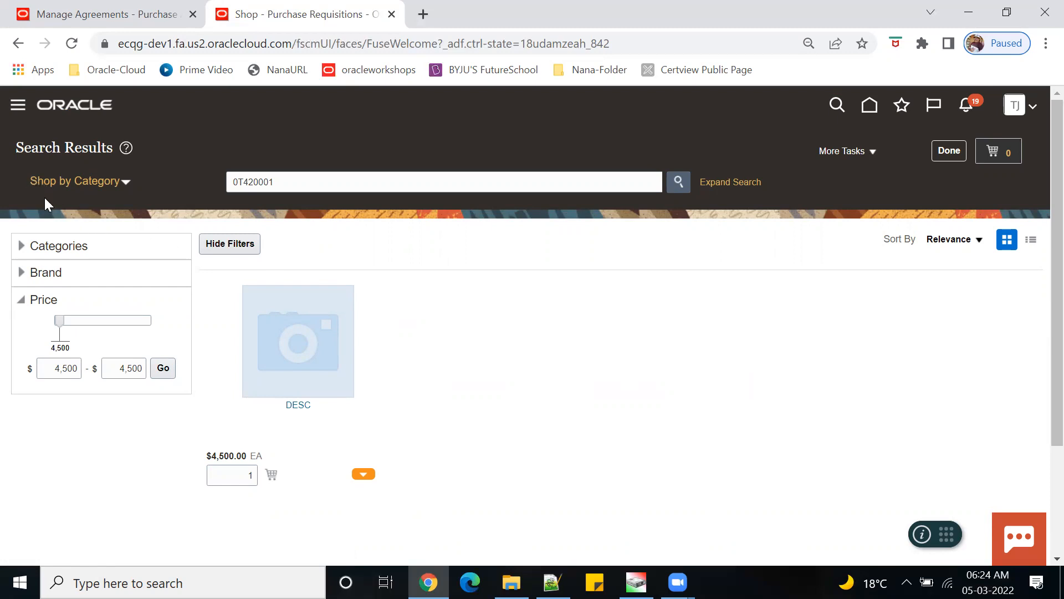
{"action": "left_click", "coordinate": [126, 182]}
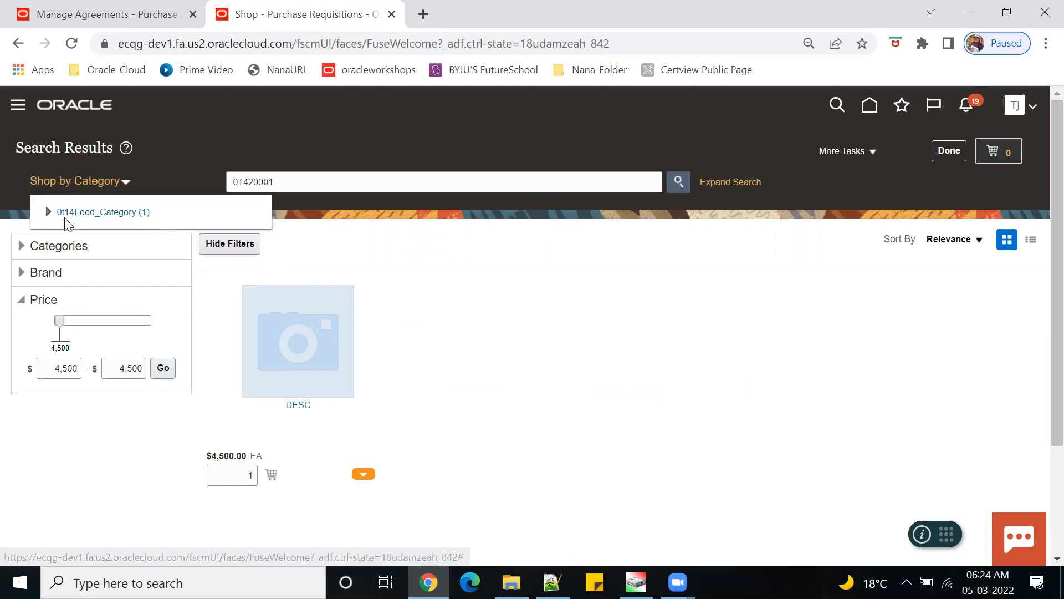
{"action": "left_click", "coordinate": [48, 212]}
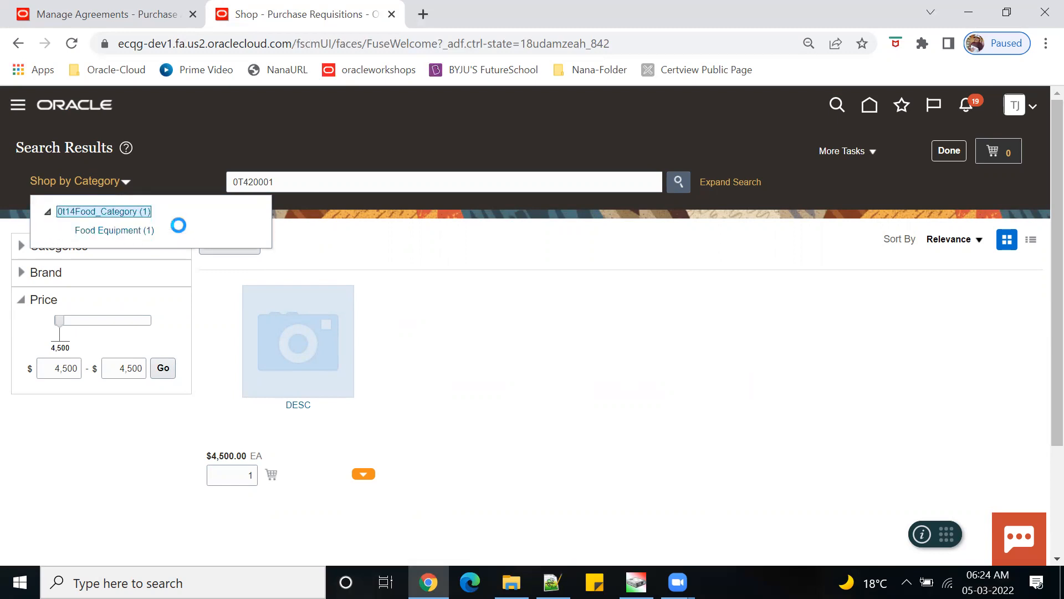
{"action": "left_click", "coordinate": [472, 350]}
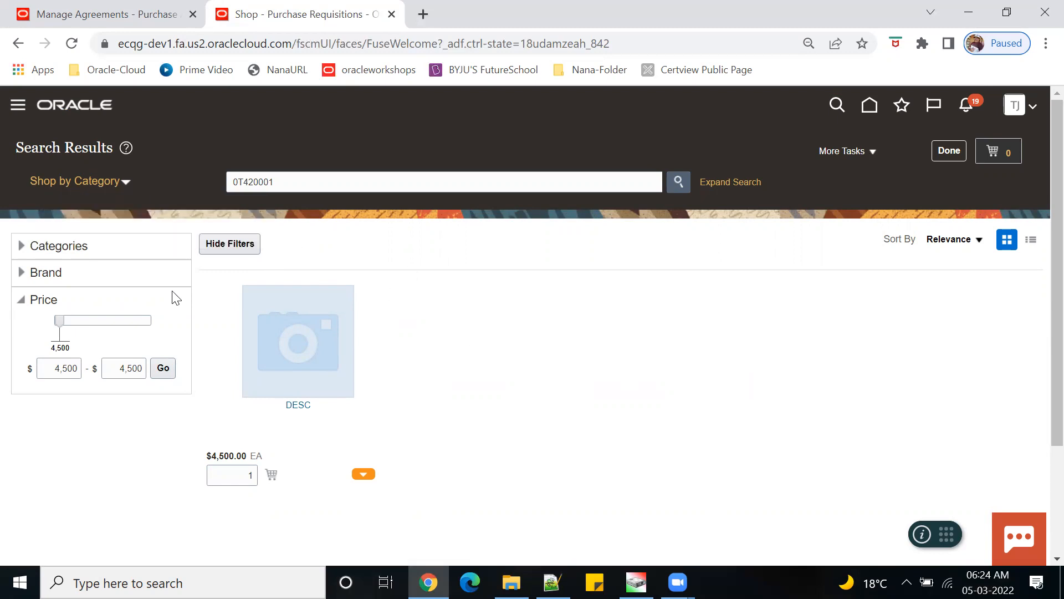
- Add 3 DESC items at $4,500.00 each to the cart ($13,500.00 total) and review it
{"action": "left_click", "coordinate": [297, 407]}
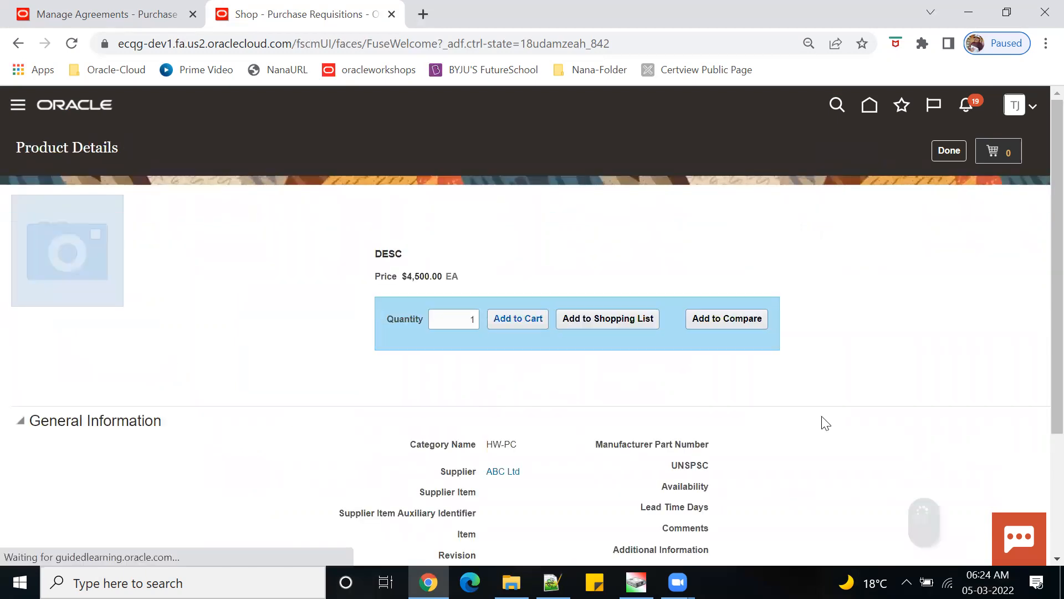
{"action": "scroll", "coordinate": [622, 399], "scroll_direction": "down", "scroll_amount": 3}
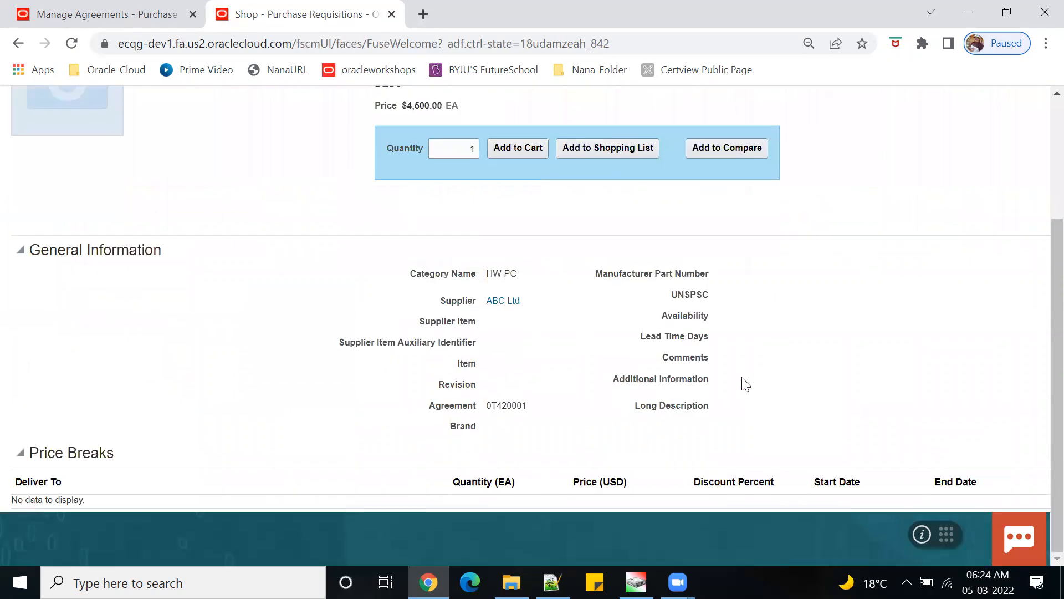
{"action": "double_click", "coordinate": [463, 148]}
{"action": "type", "text": "3"}
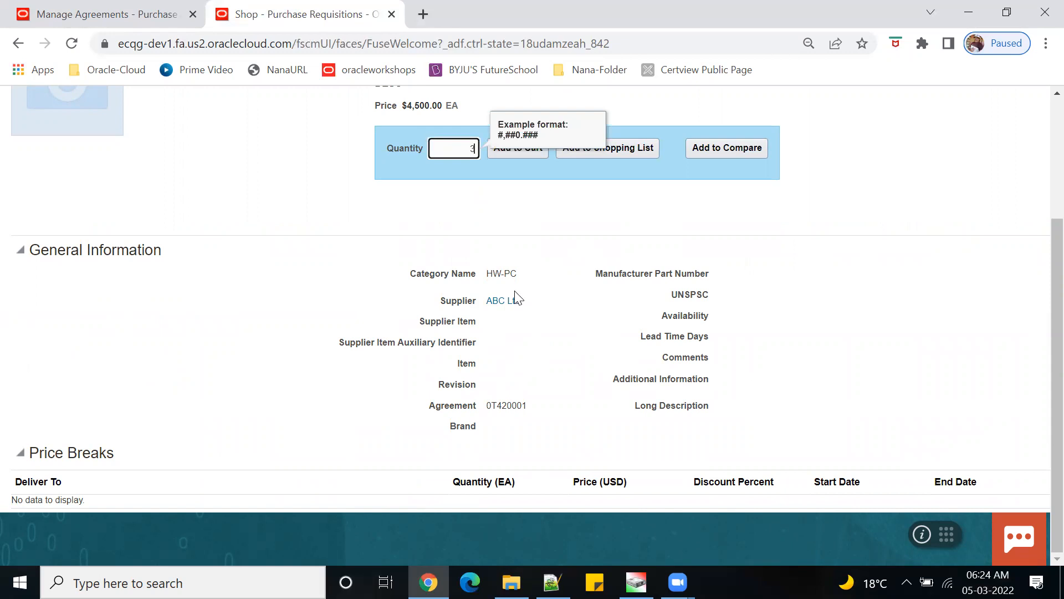
{"action": "key", "text": "Tab"}
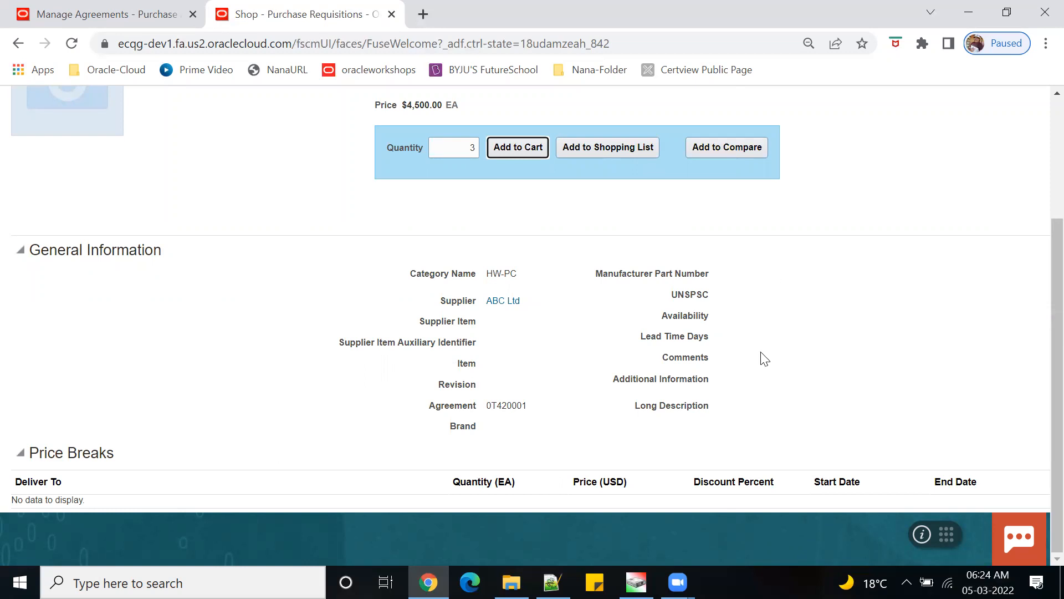
{"action": "scroll", "coordinate": [857, 375], "scroll_direction": "up", "scroll_amount": 3}
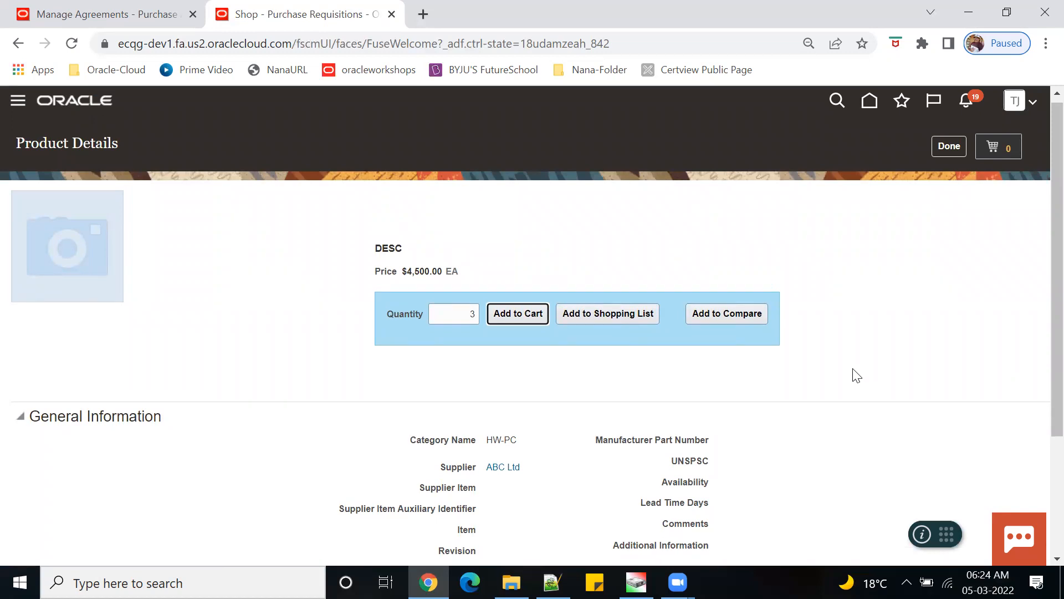
{"action": "left_click", "coordinate": [502, 316]}
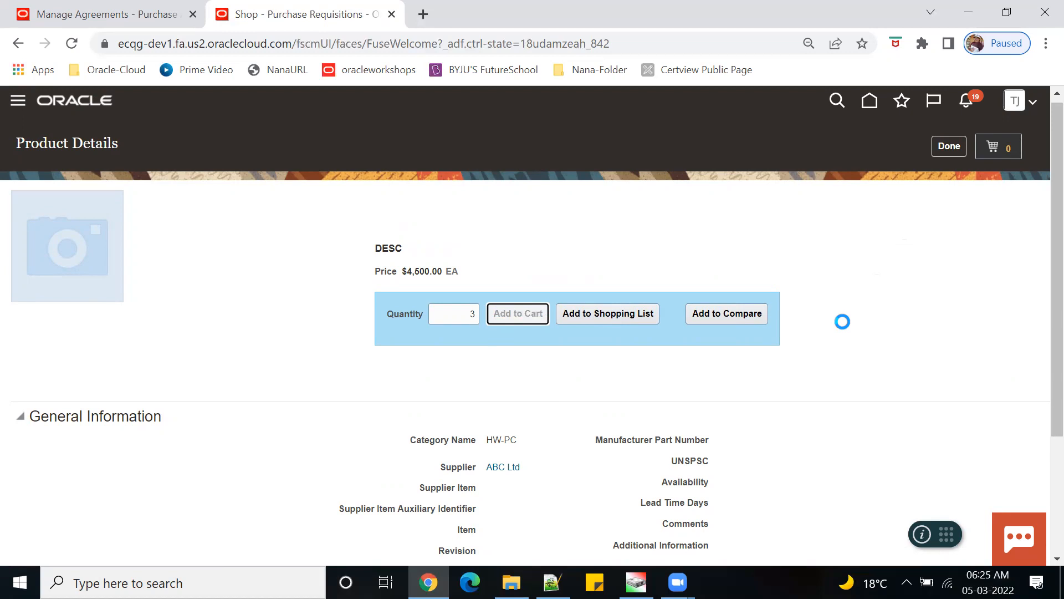
{"action": "left_click", "coordinate": [994, 151]}
{"action": "left_click", "coordinate": [844, 247]}
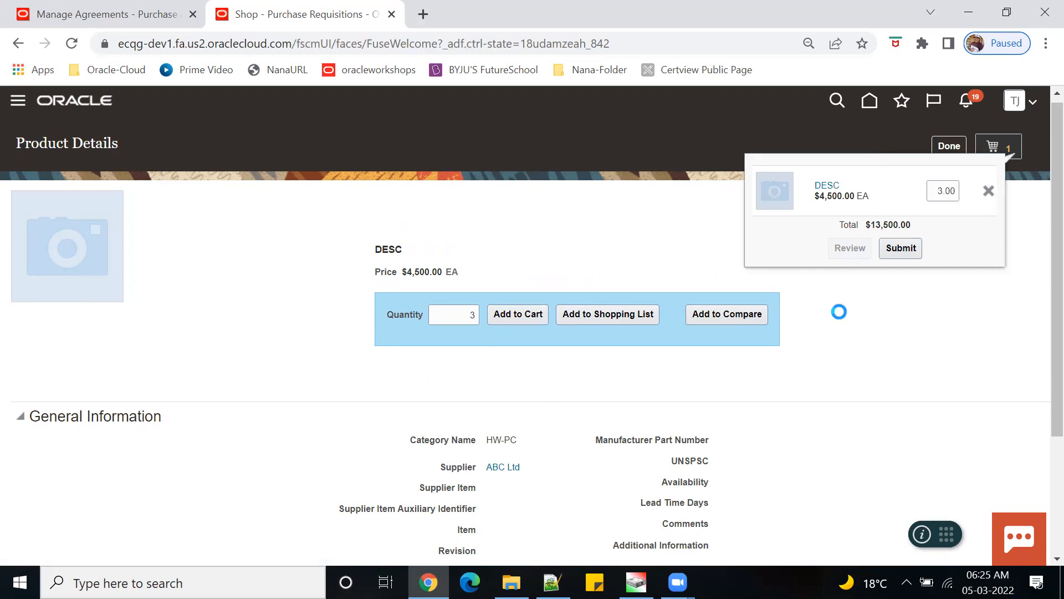
{"action": "scroll", "coordinate": [577, 503], "scroll_direction": "down", "scroll_amount": 5}
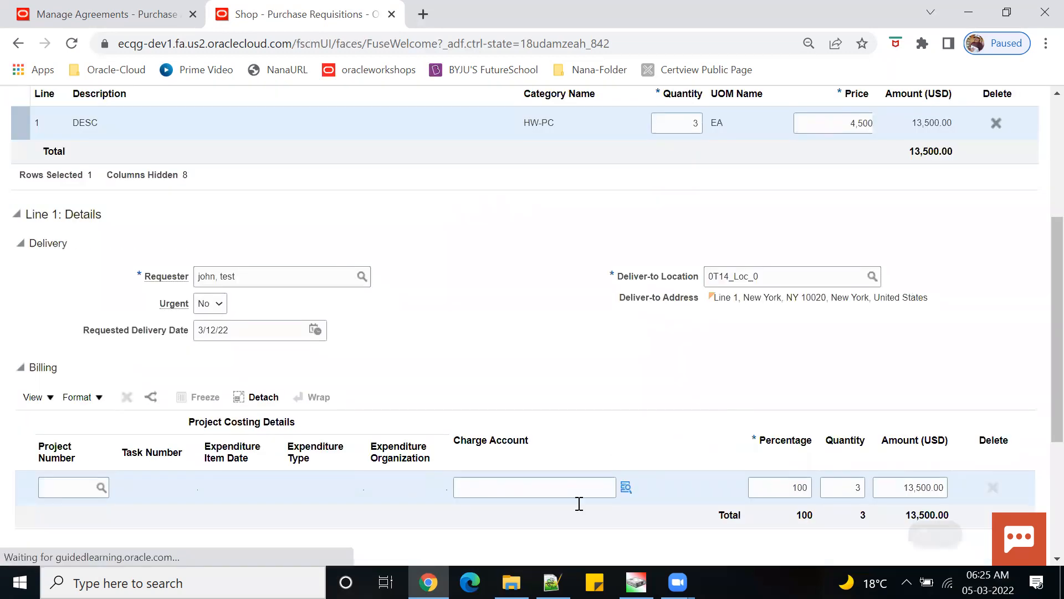
{"action": "left_click", "coordinate": [625, 493]}
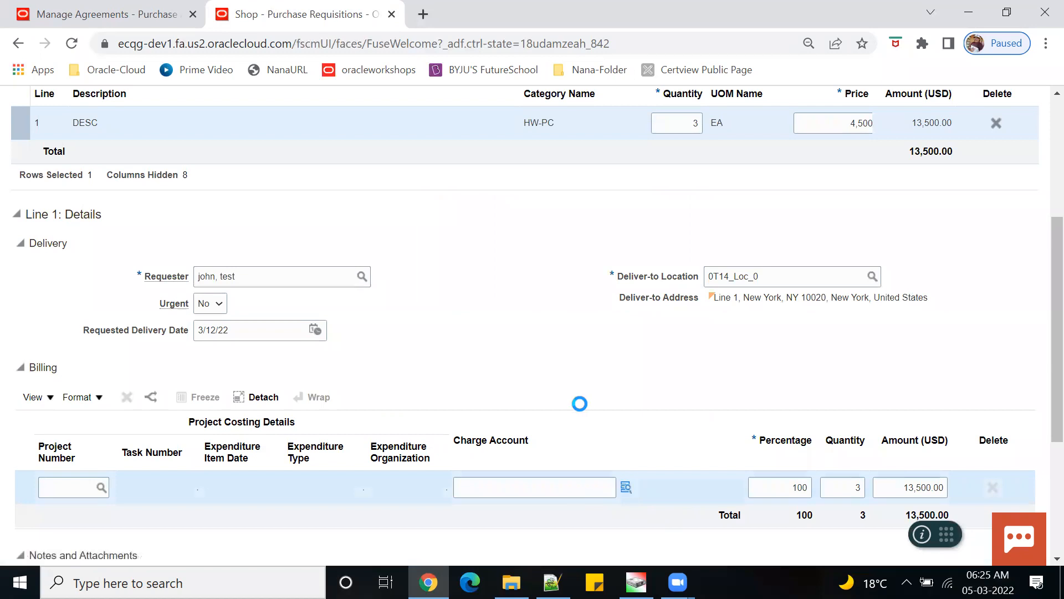
{"action": "left_click", "coordinate": [545, 413]}
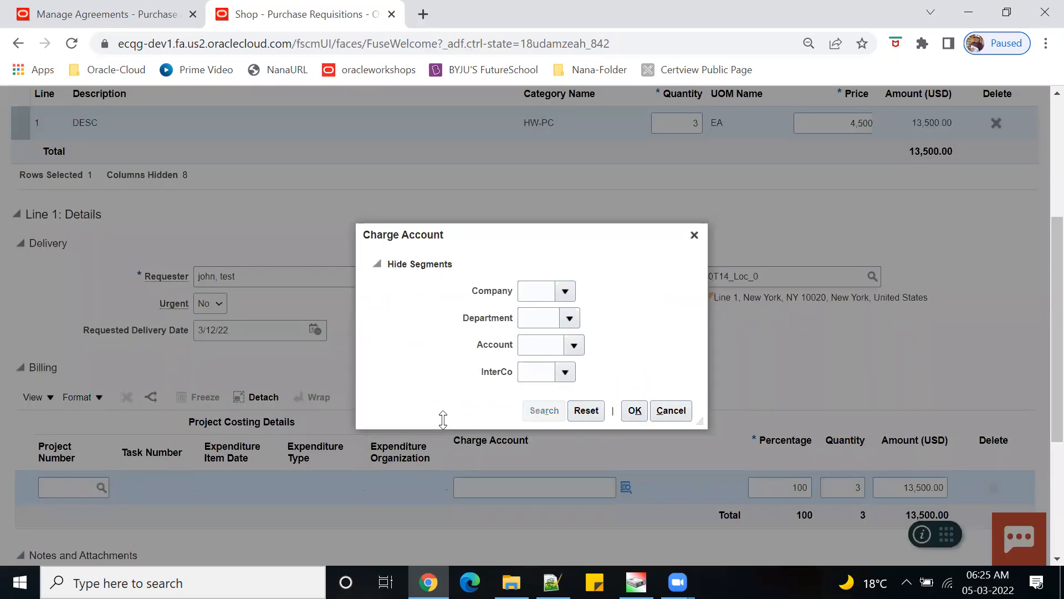
{"action": "left_click", "coordinate": [492, 442]}
{"action": "left_click", "coordinate": [635, 556]}
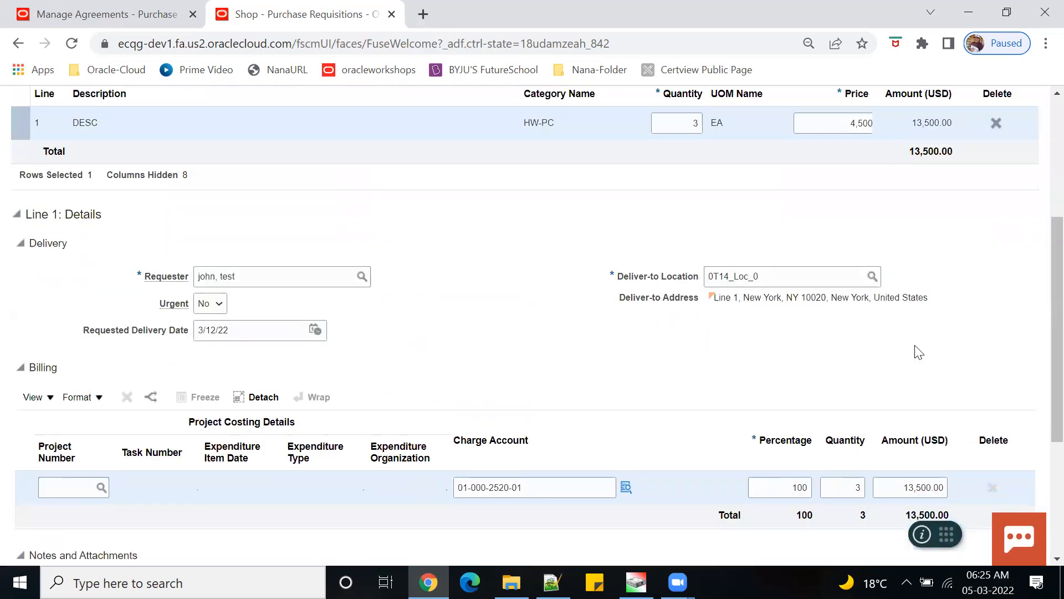
- Set the line price to 5,600, making the total 16,800.00 USD
{"action": "scroll", "coordinate": [916, 288], "scroll_direction": "up", "scroll_amount": 5}
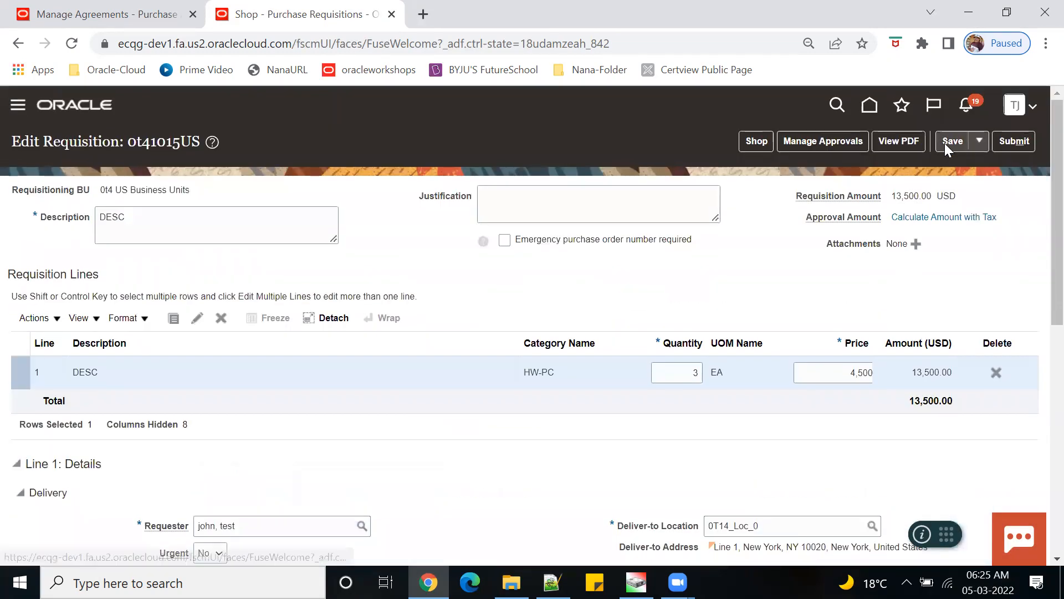
{"action": "left_click", "coordinate": [834, 372]}
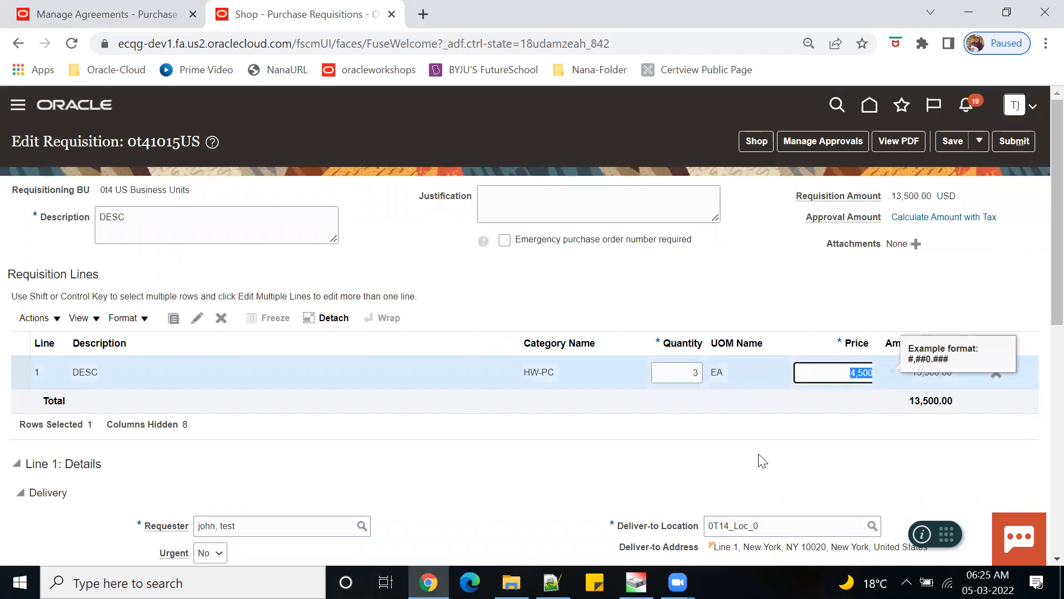
{"action": "type", "text": "5600"}
{"action": "key", "text": "Tab"}
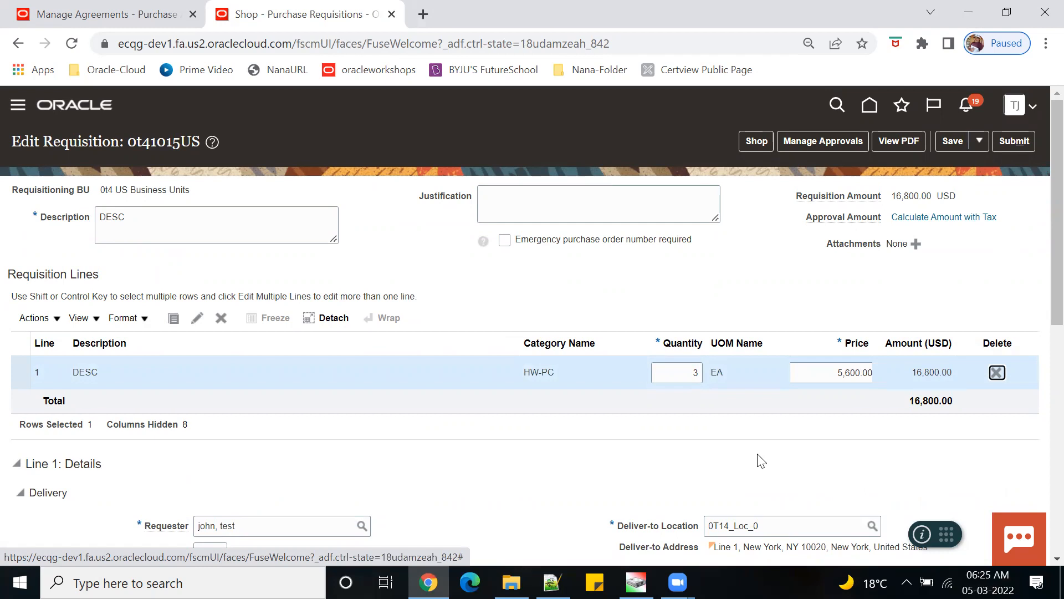
- Save and submit the requisition, then lower the rejected 5,600 price to 300
{"action": "left_click", "coordinate": [950, 141]}
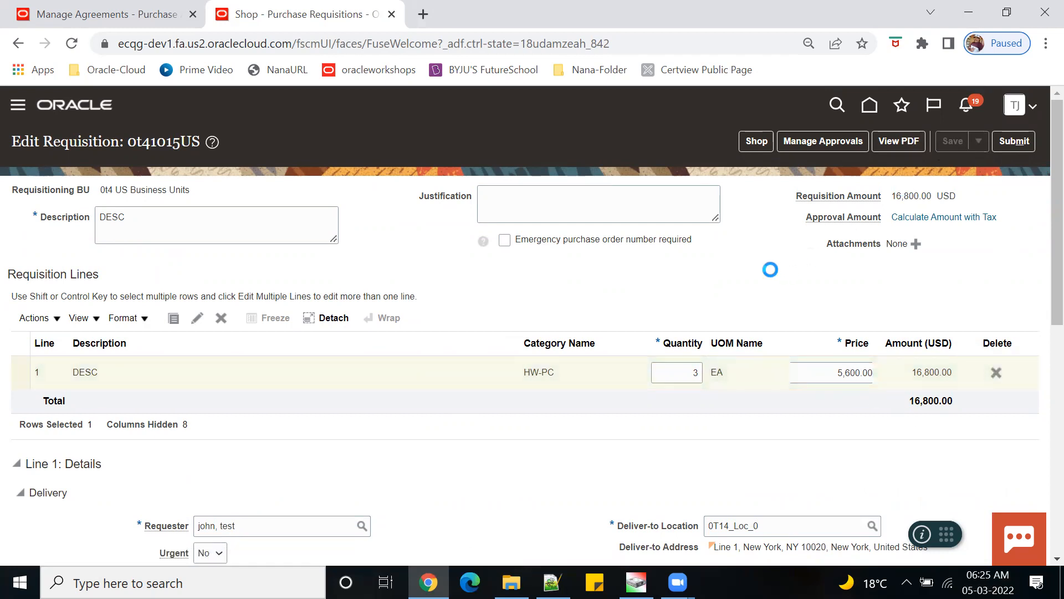
{"action": "left_click", "coordinate": [1016, 141]}
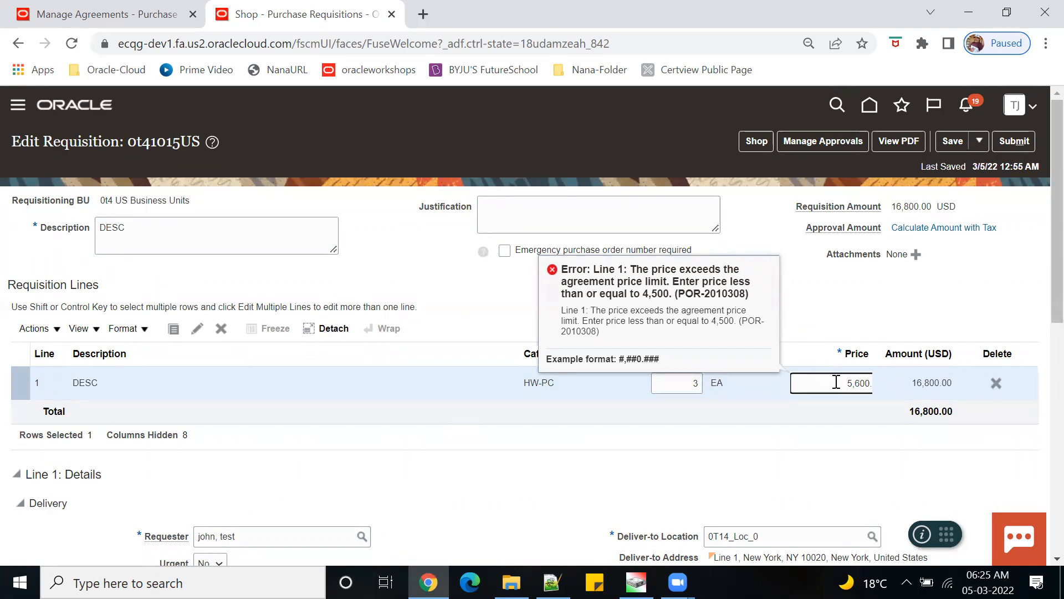
{"action": "left_click_drag", "start_coordinate": [837, 382], "coordinate": [870, 388]}
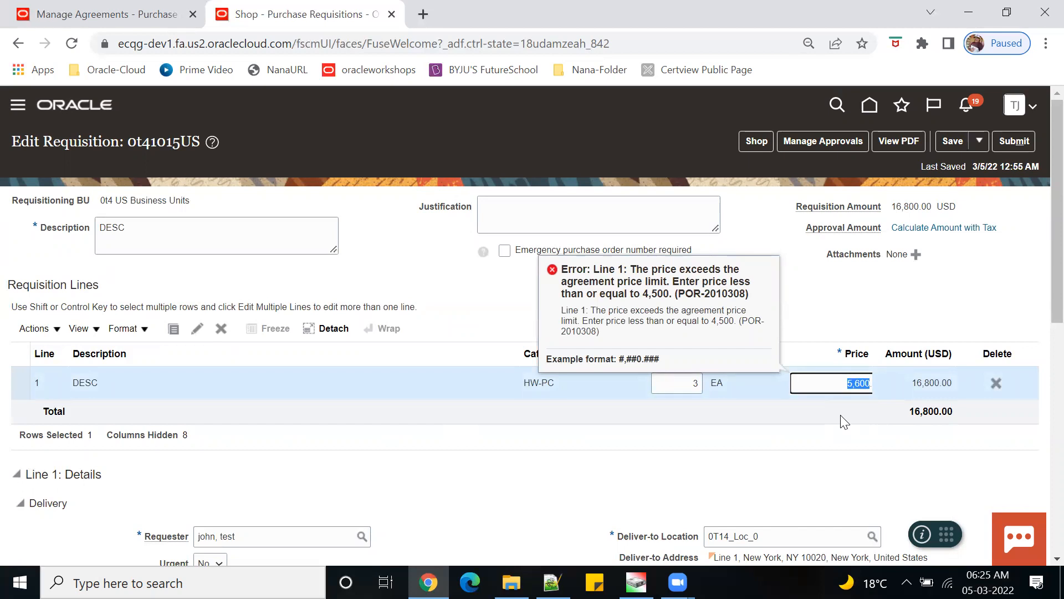
{"action": "type", "text": "300"}
{"action": "key", "text": "Tab"}
- Correct the line price to 3,000 (9,000.00 USD total), then save and resubmit requisition 0t41015US
{"action": "left_click_drag", "start_coordinate": [833, 383], "coordinate": [920, 400]}
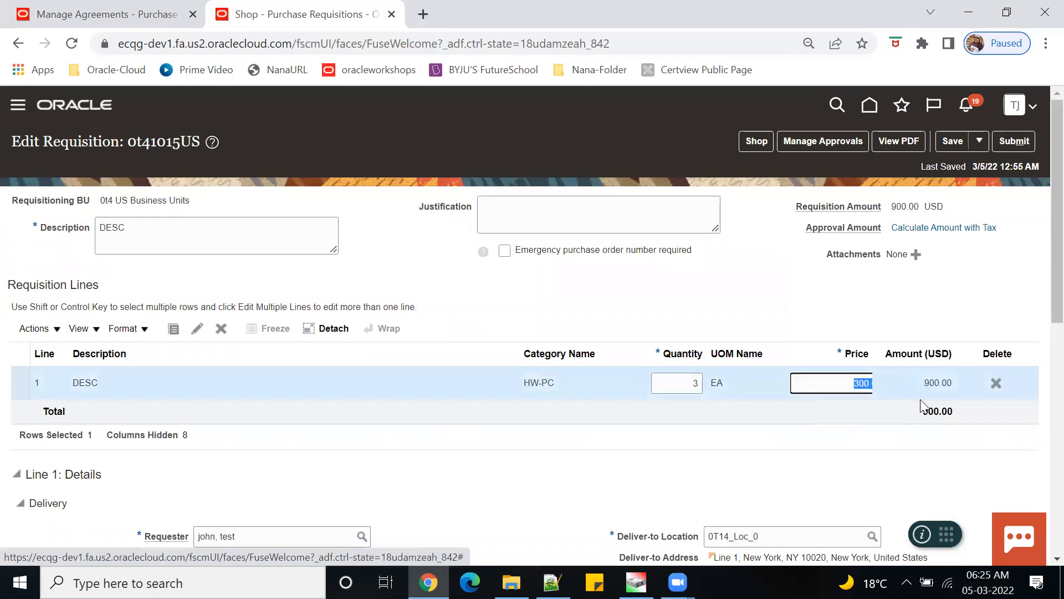
{"action": "type", "text": "3000"}
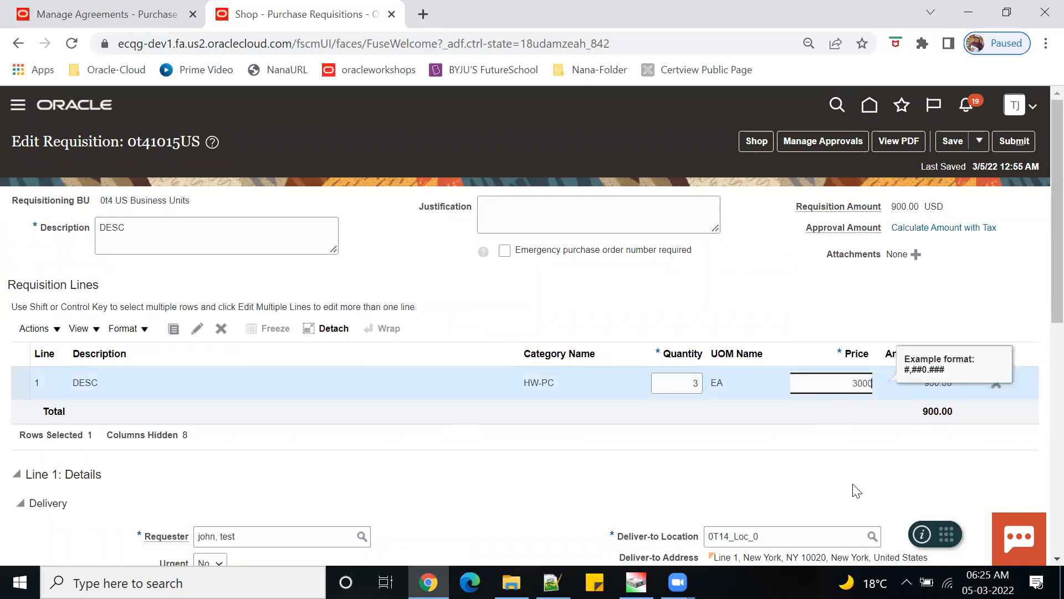
{"action": "key", "text": "Tab"}
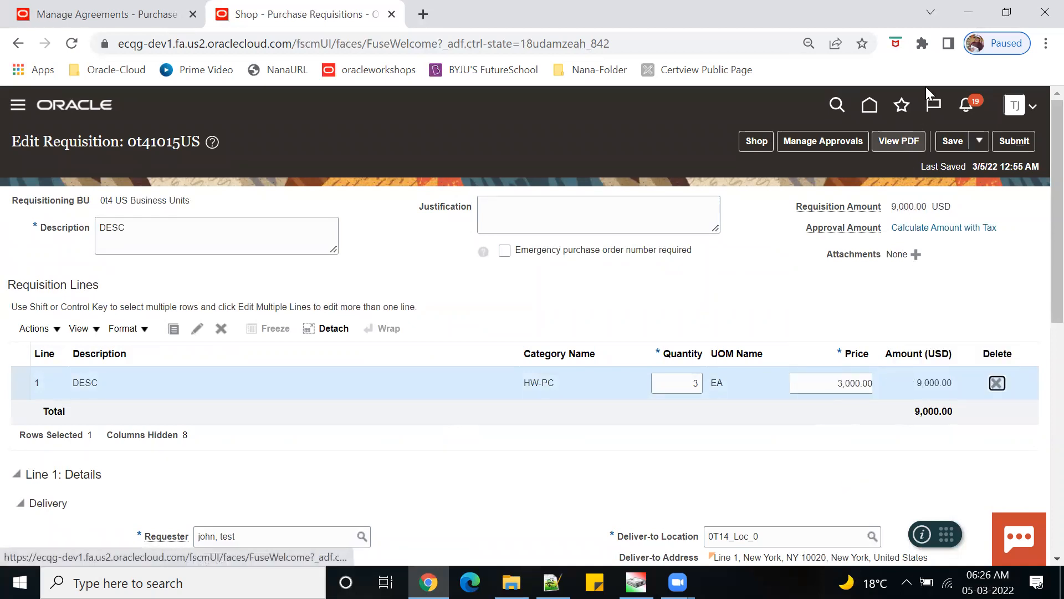
{"action": "left_click", "coordinate": [954, 142]}
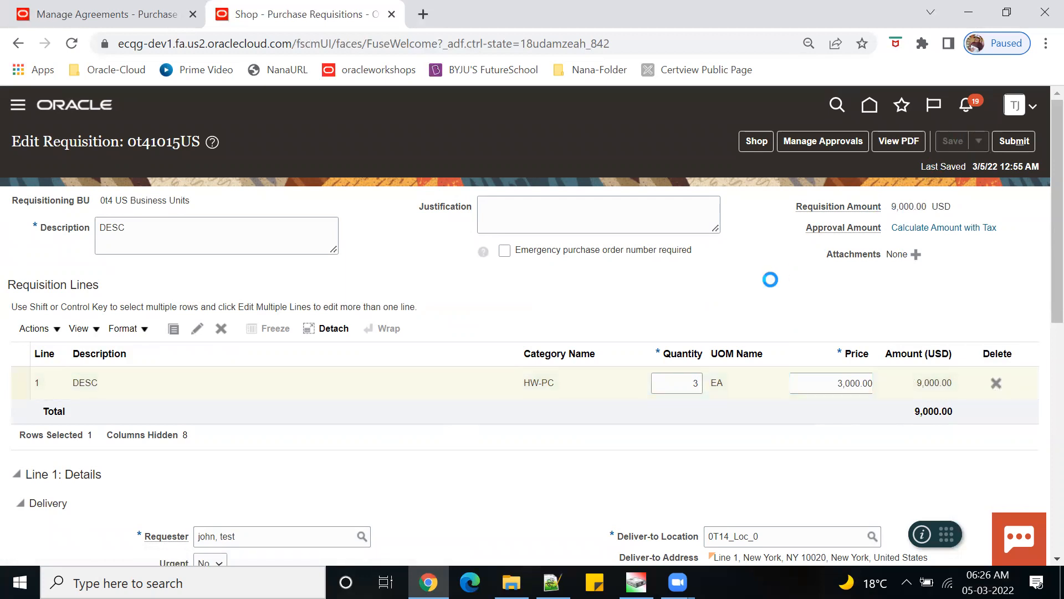
{"action": "left_click", "coordinate": [1015, 141]}
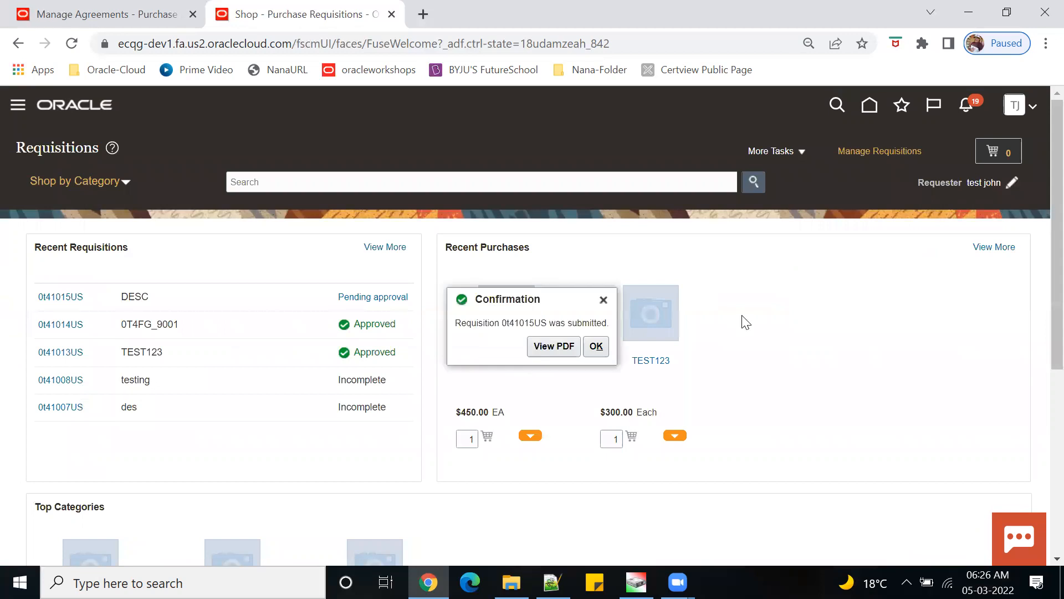
- Dismiss the submission confirmation, check requisition 0t41015US shows Approved, and close its details
{"action": "left_click", "coordinate": [596, 346]}
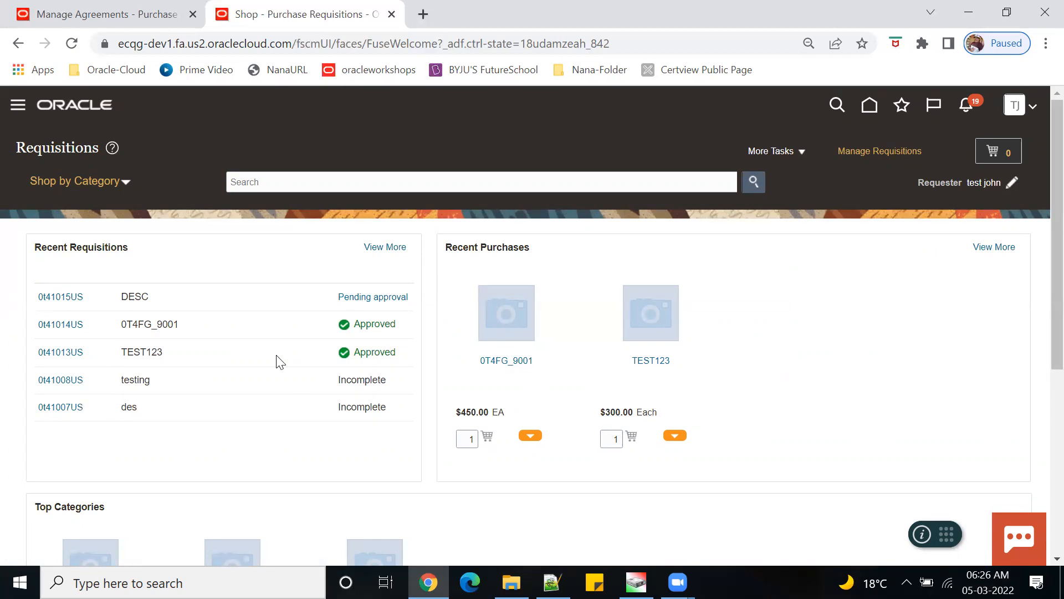
{"action": "left_click", "coordinate": [64, 302]}
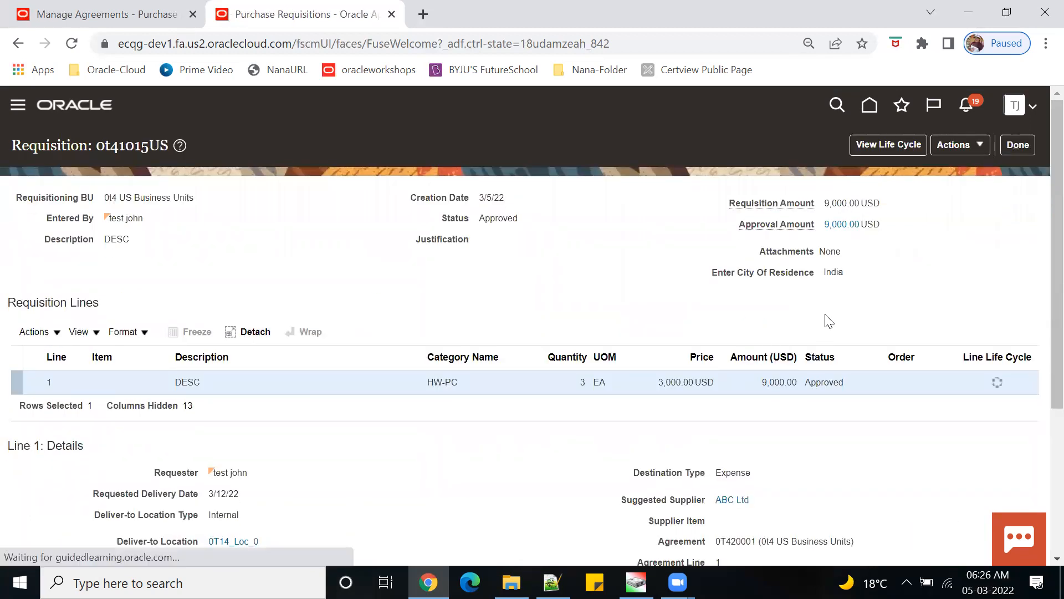
{"action": "left_click", "coordinate": [1018, 144]}
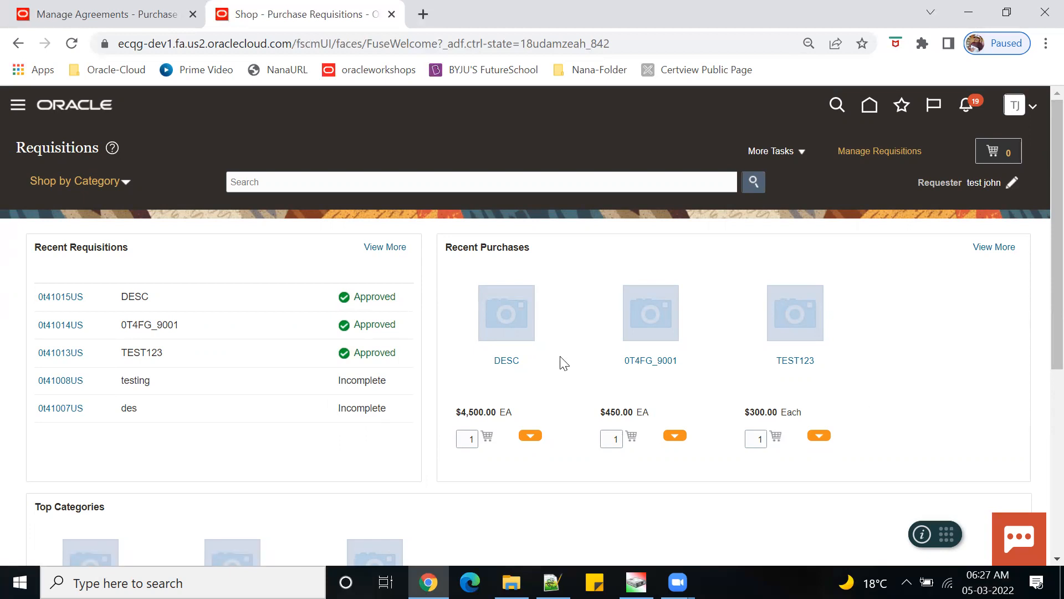
- Browse the shopping categories, expanding 0t14Food_Category, then close the list
{"action": "left_click", "coordinate": [127, 184]}
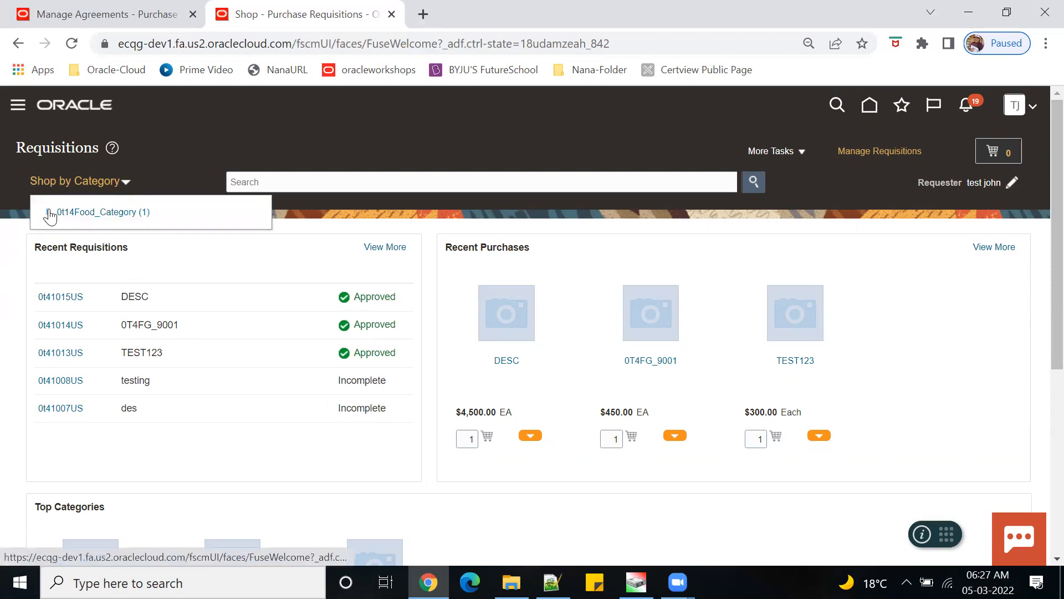
{"action": "left_click", "coordinate": [48, 212]}
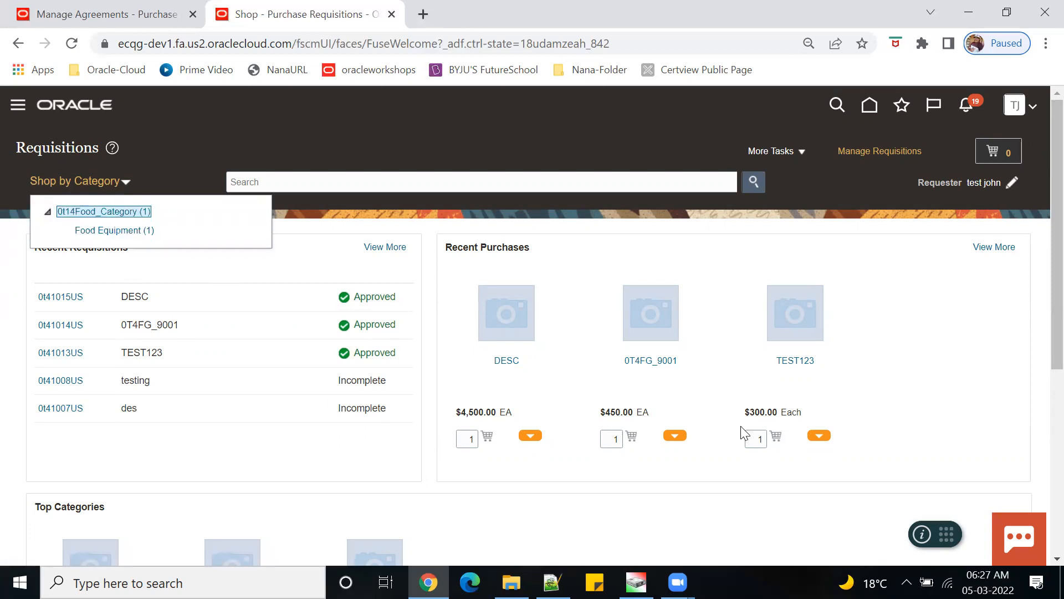
{"action": "left_click", "coordinate": [913, 391]}
{"action": "scroll", "coordinate": [421, 468], "scroll_direction": "down", "scroll_amount": 4}
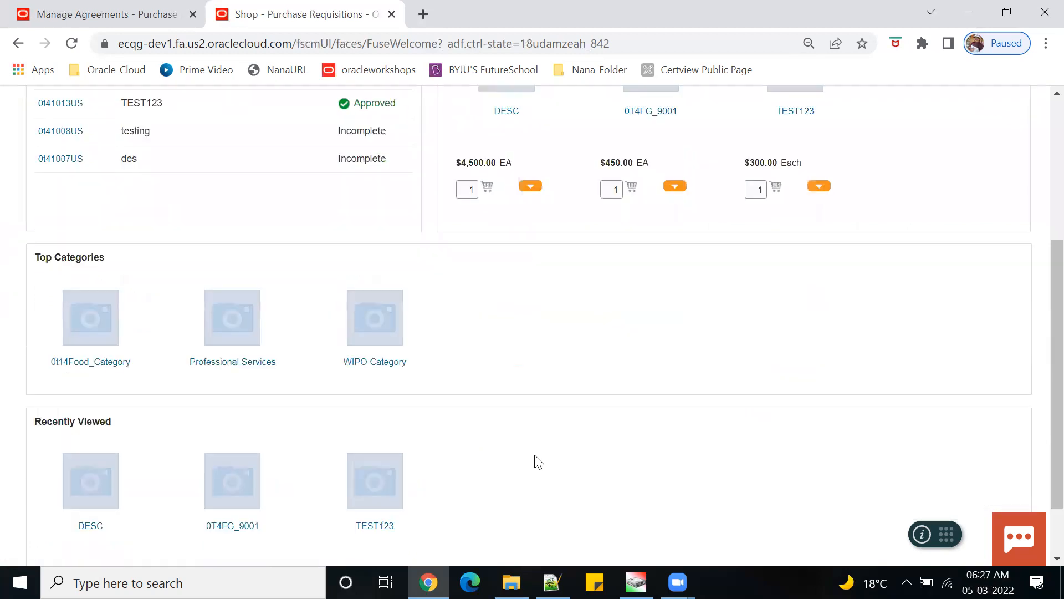
{"action": "scroll", "coordinate": [535, 461], "scroll_direction": "down", "scroll_amount": 2}
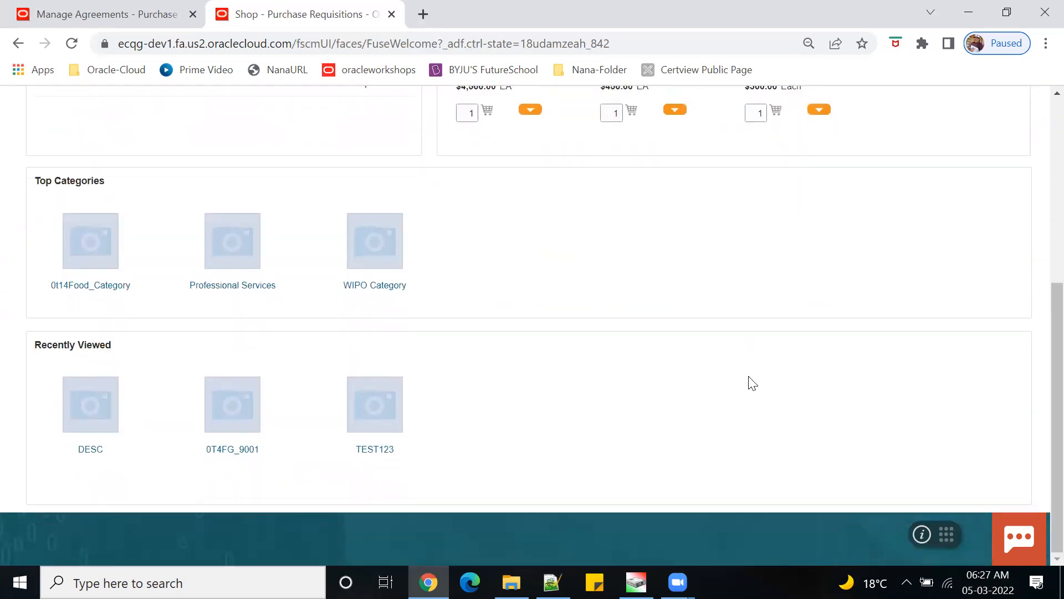
{"action": "scroll", "coordinate": [751, 380], "scroll_direction": "up", "scroll_amount": 6}
- Sign out of the application and sign back in
{"action": "left_click", "coordinate": [1031, 107]}
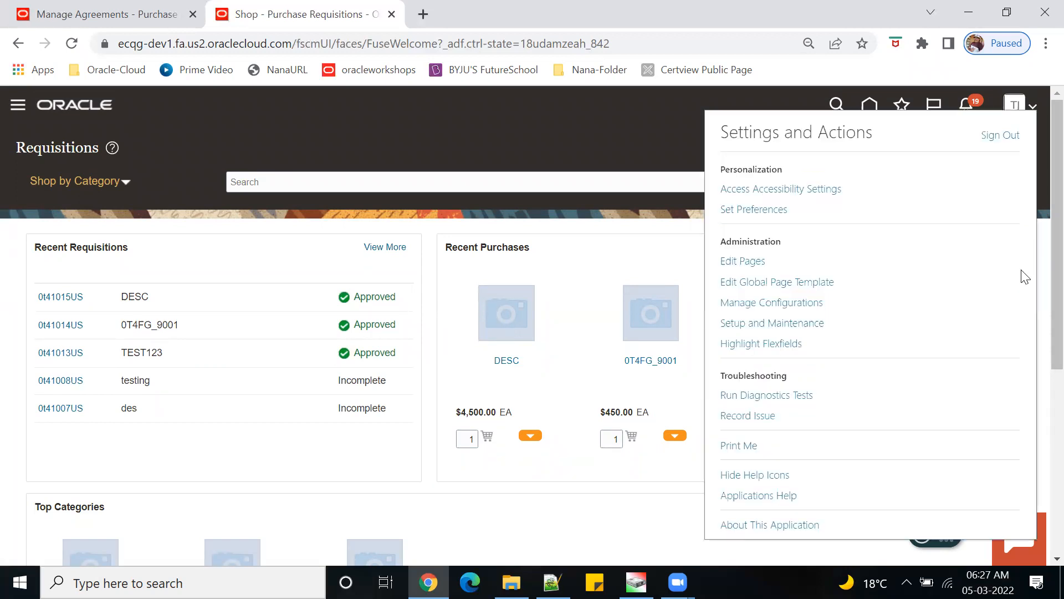
{"action": "left_click", "coordinate": [1001, 134]}
{"action": "left_click", "coordinate": [529, 435]}
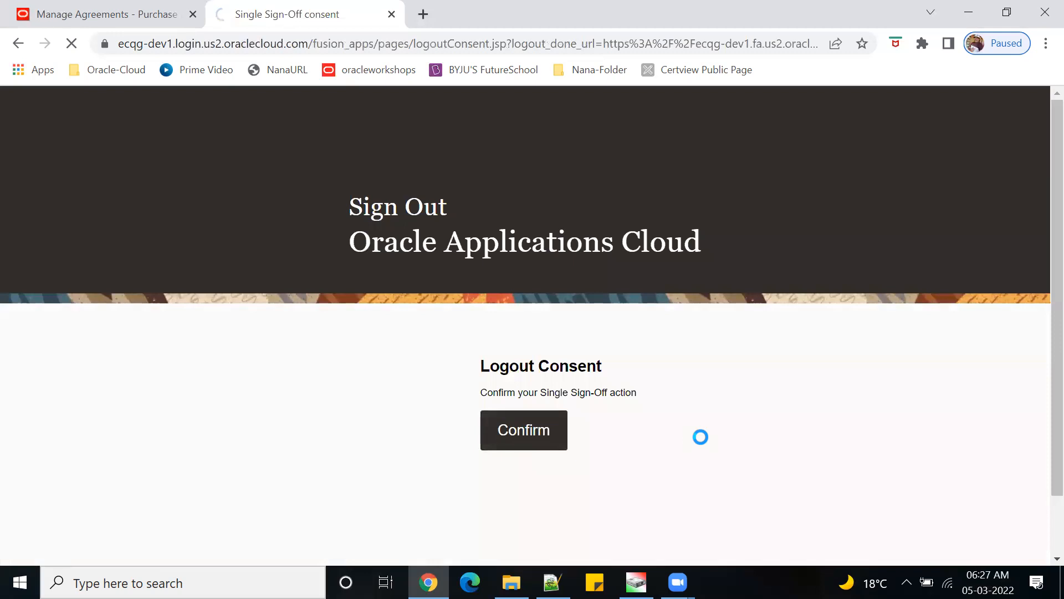
{"action": "left_click", "coordinate": [478, 486]}
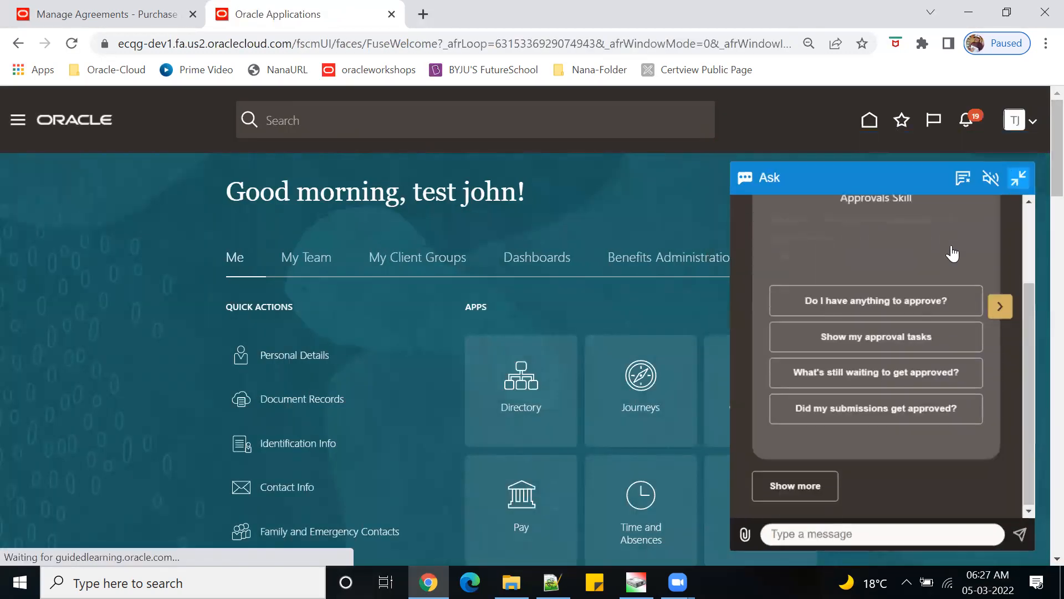
- Go to the Procurement group and open Purchase Requisitions
{"action": "left_click", "coordinate": [1019, 178]}
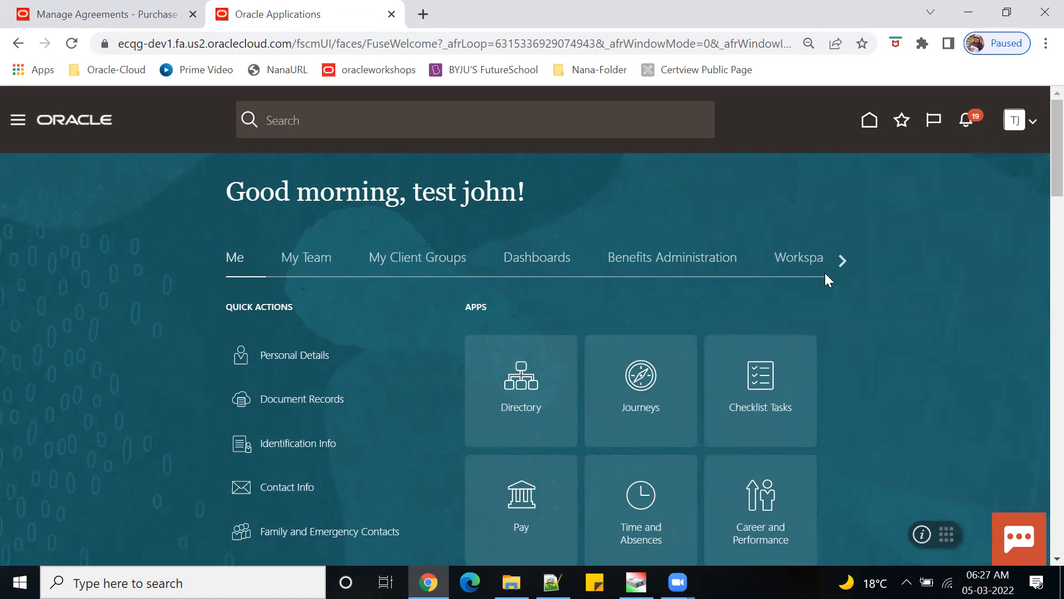
{"action": "left_click", "coordinate": [842, 260]}
{"action": "left_click", "coordinate": [842, 260]}
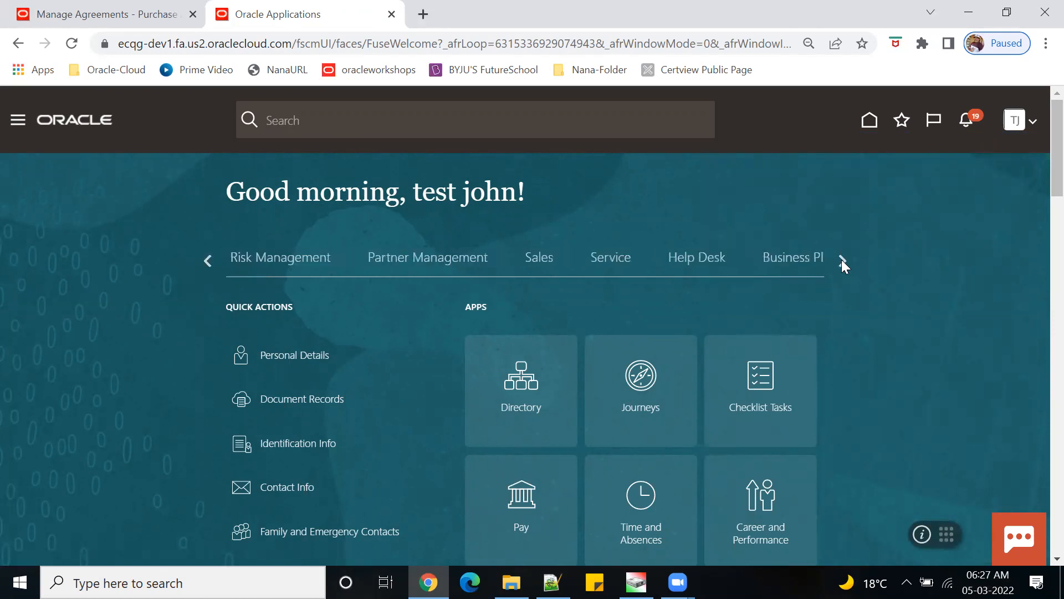
{"action": "left_click", "coordinate": [841, 260]}
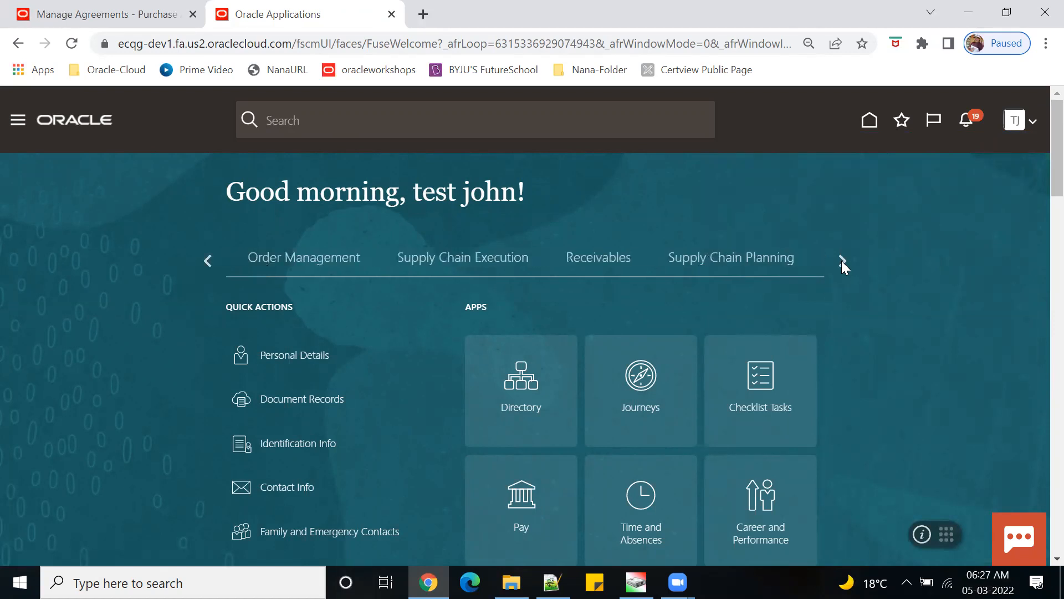
{"action": "left_click", "coordinate": [842, 261]}
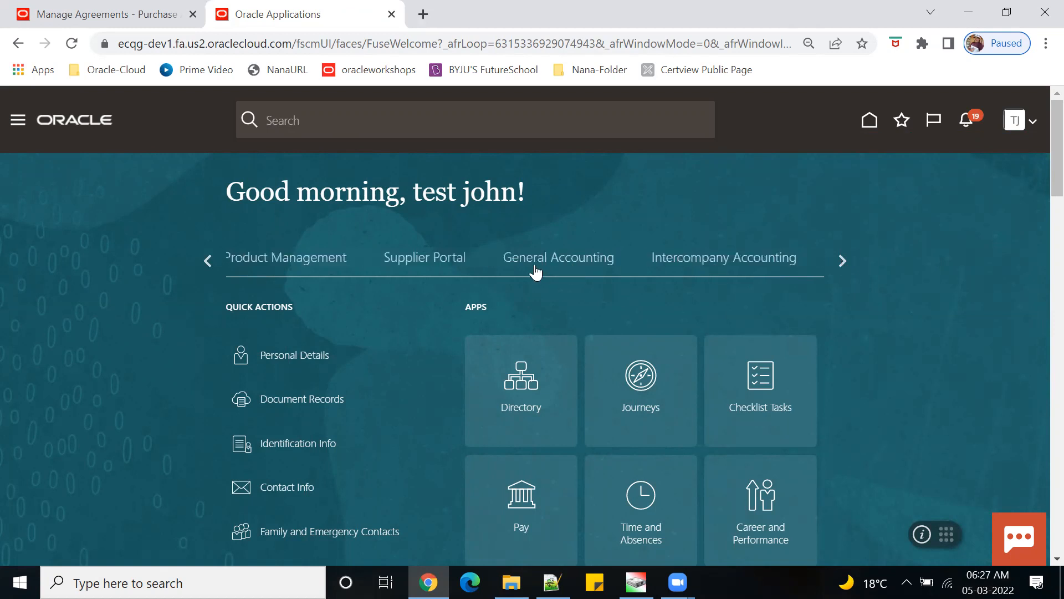
{"action": "left_click", "coordinate": [841, 260]}
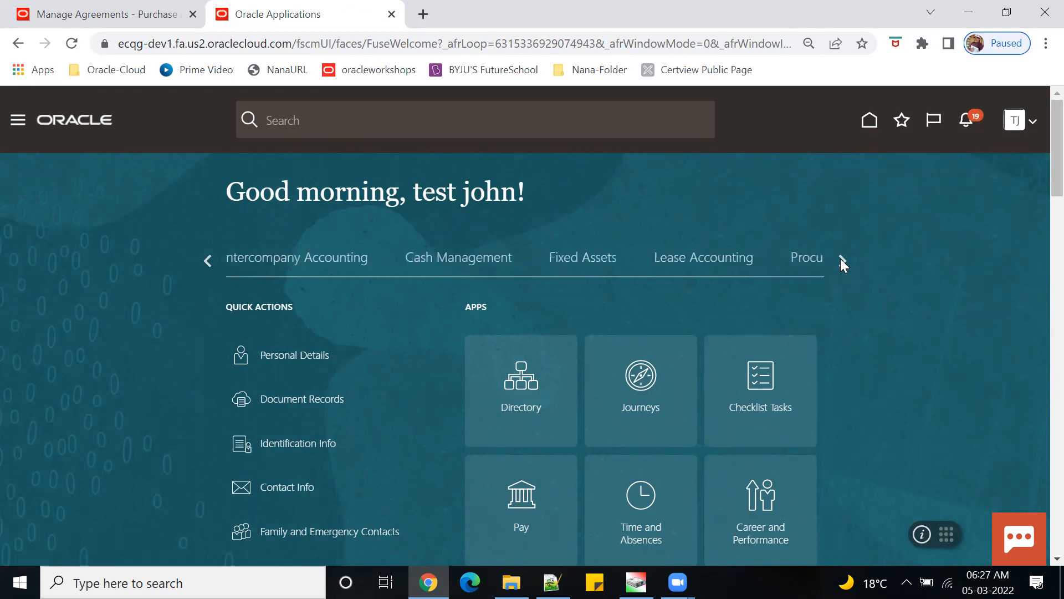
{"action": "left_click", "coordinate": [808, 269]}
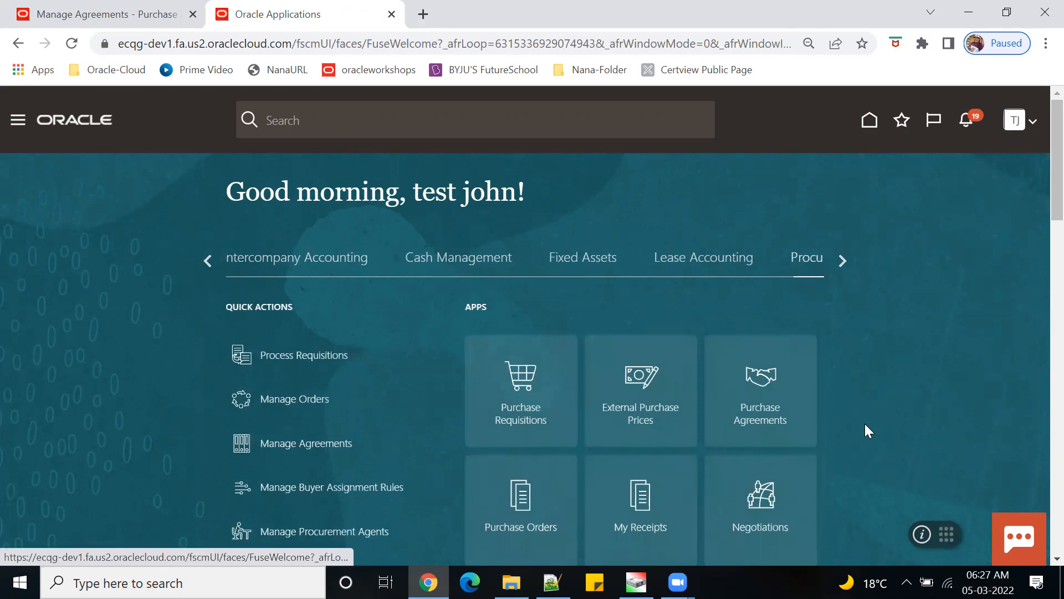
{"action": "scroll", "coordinate": [721, 382], "scroll_direction": "down", "scroll_amount": 3}
{"action": "left_click", "coordinate": [523, 215]}
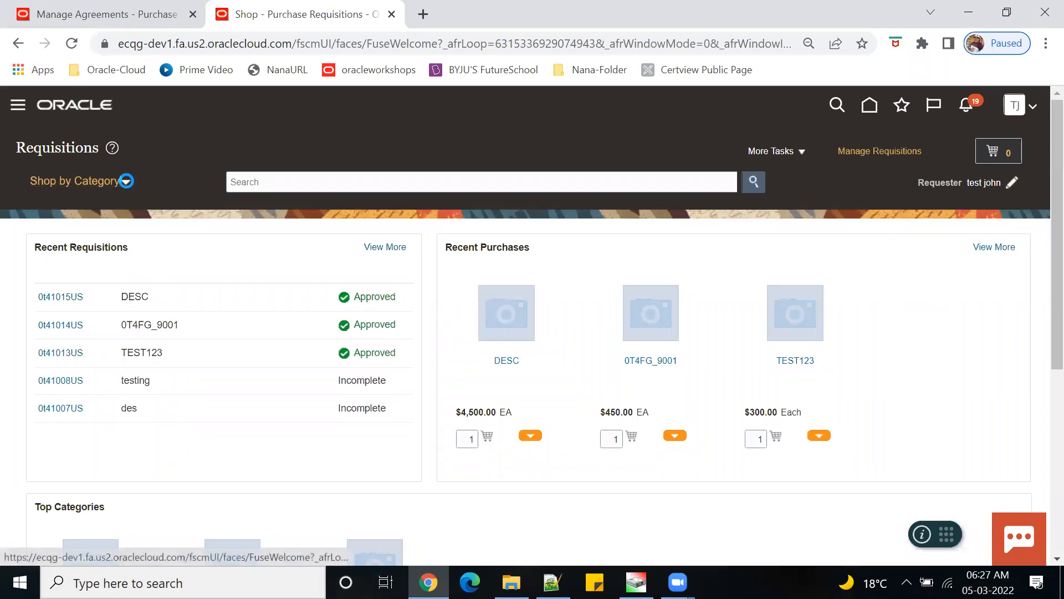
- Browse Shop by Category, expanding and collapsing 0t14Food_Category
{"action": "left_click", "coordinate": [126, 182]}
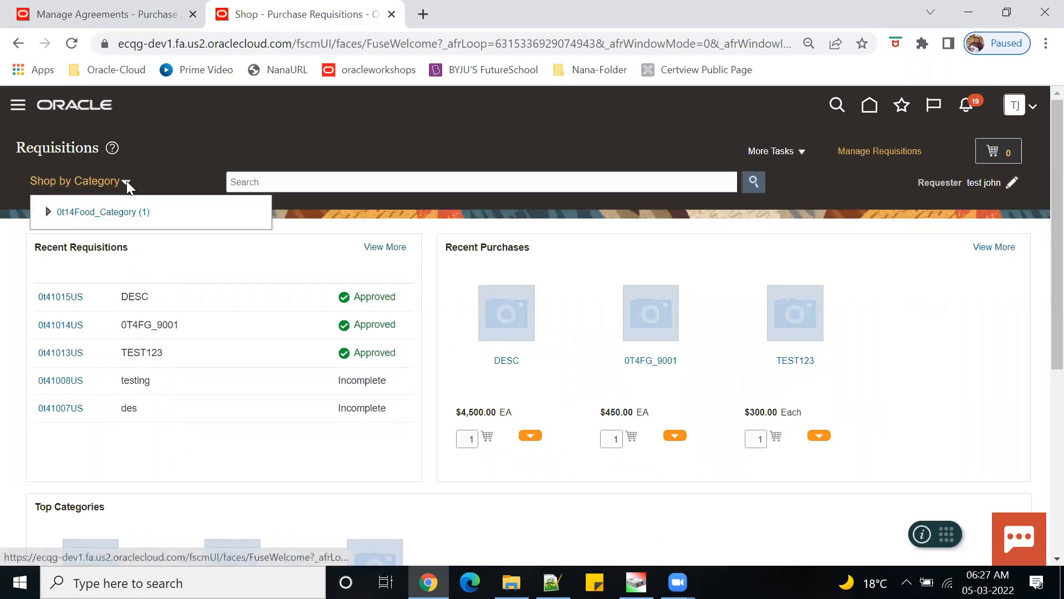
{"action": "left_click", "coordinate": [47, 212]}
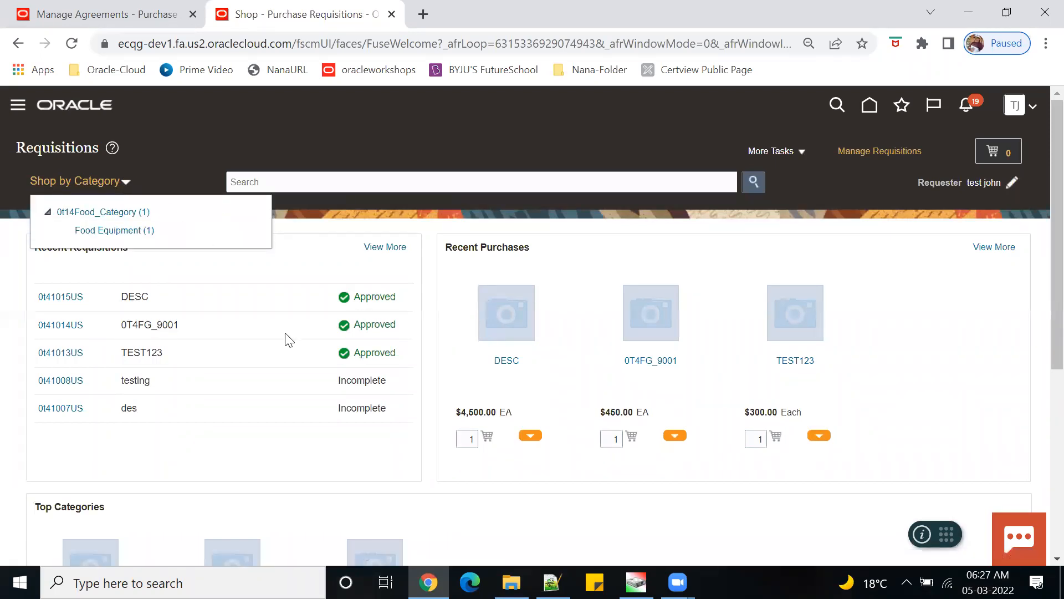
{"action": "left_click", "coordinate": [331, 500]}
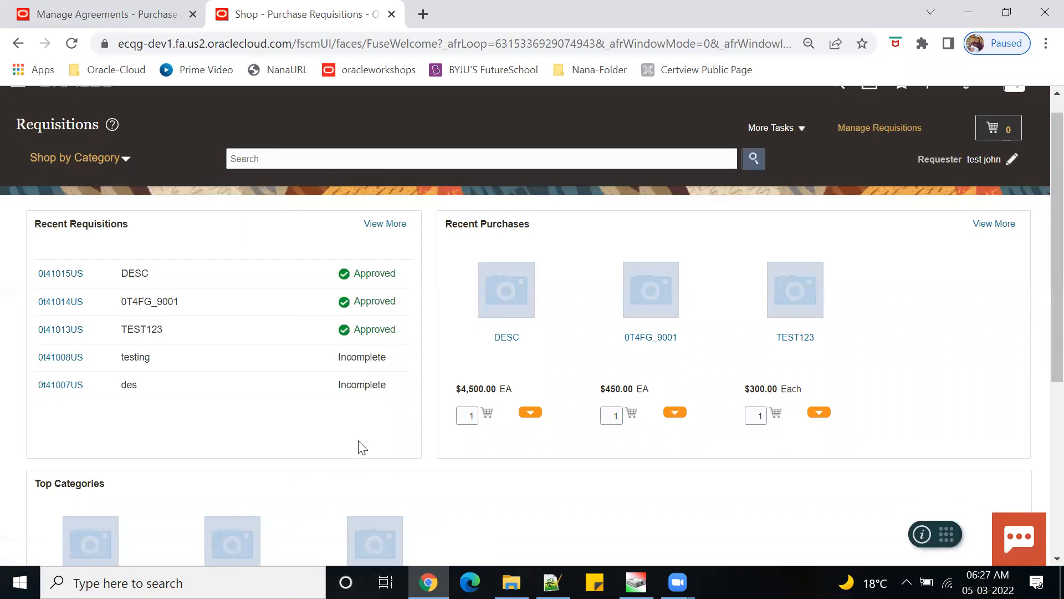
{"action": "scroll", "coordinate": [356, 444], "scroll_direction": "down", "scroll_amount": 6}
{"action": "scroll", "coordinate": [468, 458], "scroll_direction": "up", "scroll_amount": 6}
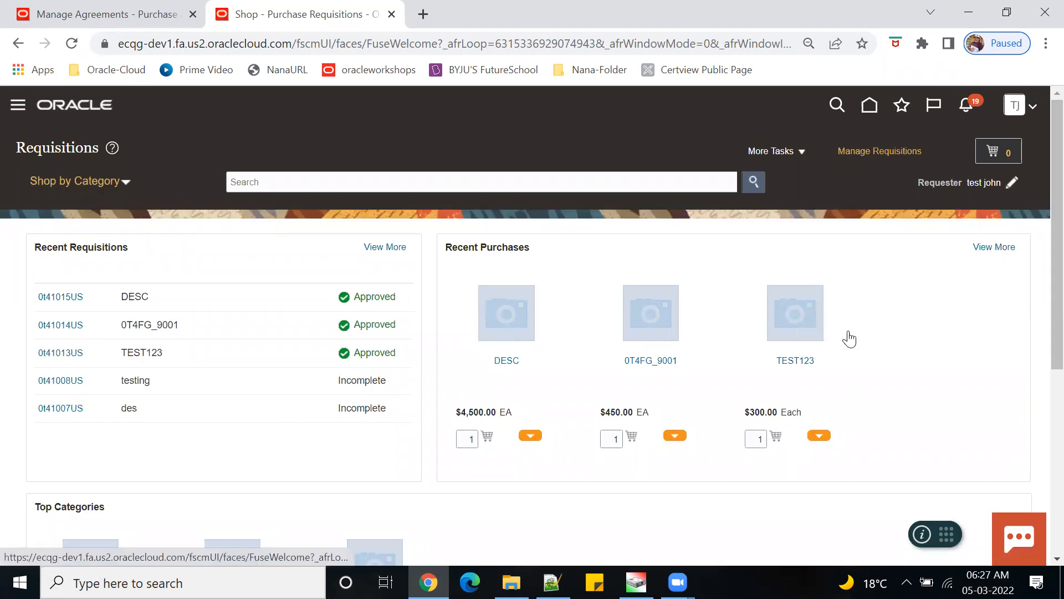
{"action": "left_click", "coordinate": [126, 180]}
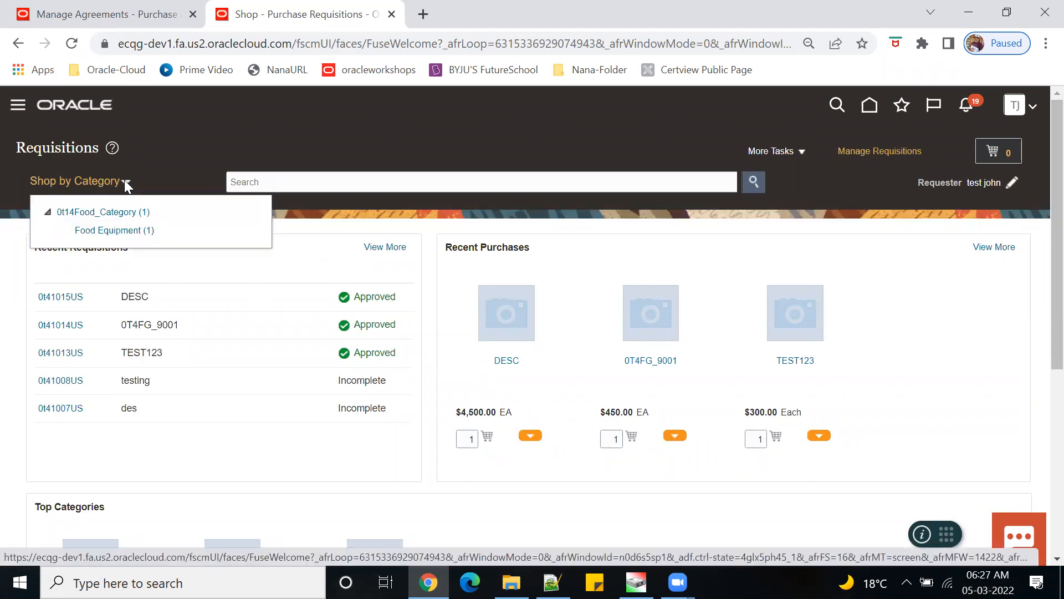
{"action": "left_click", "coordinate": [48, 212]}
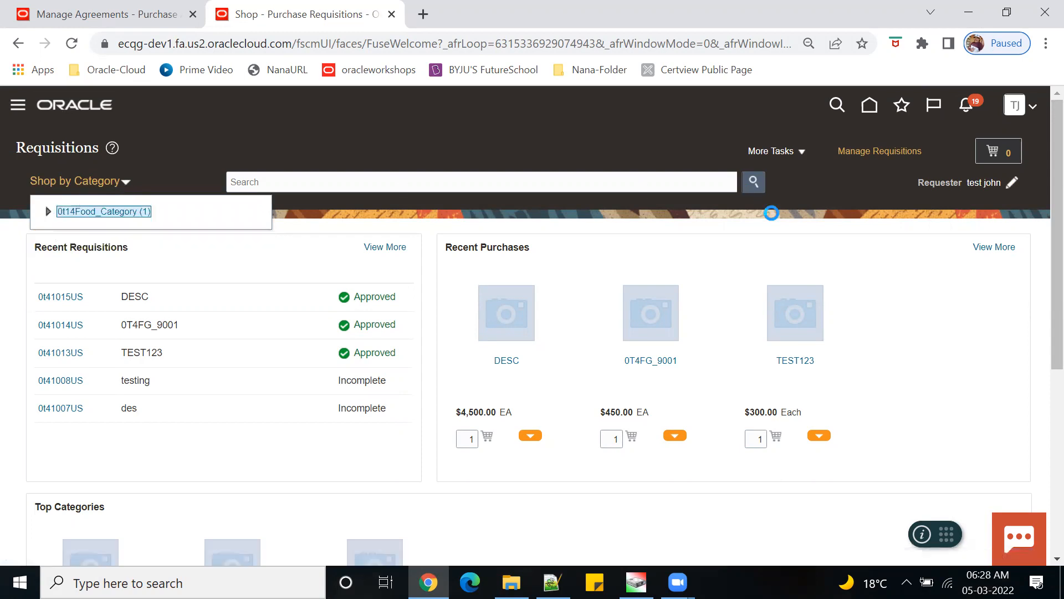
{"action": "left_click", "coordinate": [887, 293]}
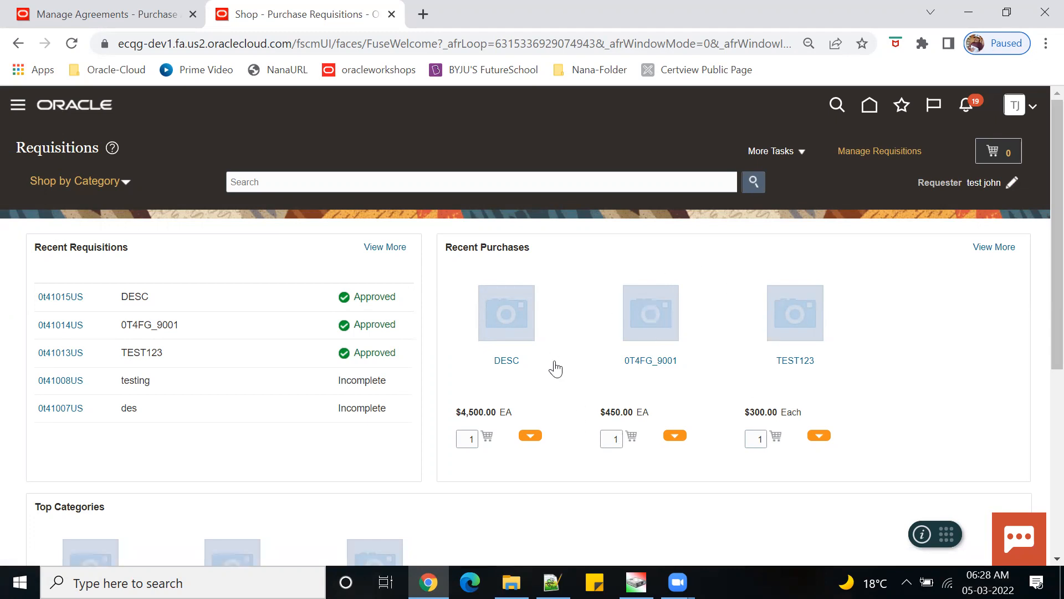
- Open the product details for recent purchase 0T4FG_9001 ($450.00 EA, ABC Ltd)
{"action": "left_click", "coordinate": [653, 363]}
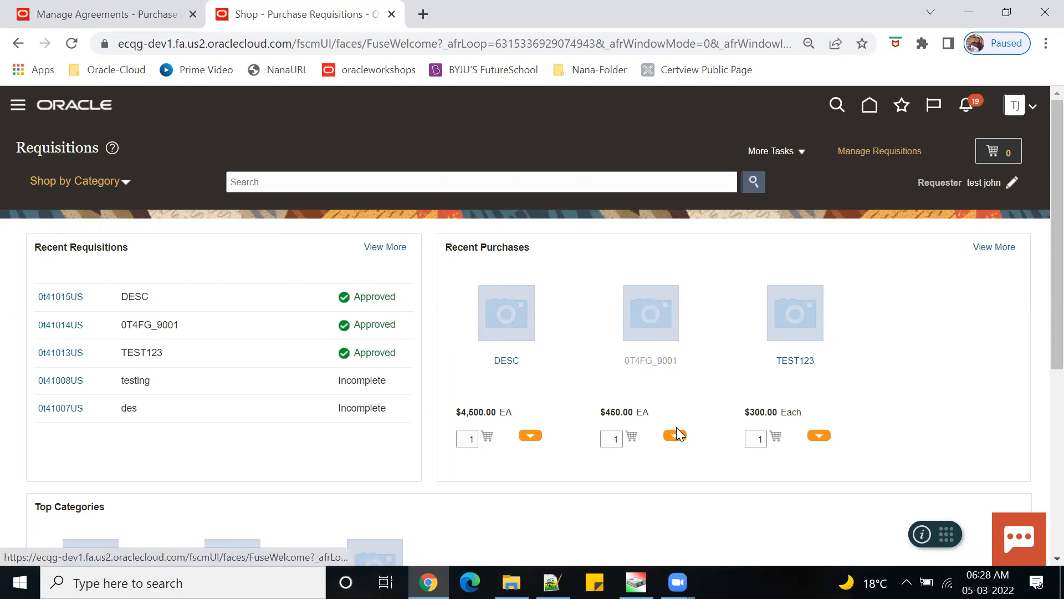
{"action": "scroll", "coordinate": [671, 394], "scroll_direction": "down", "scroll_amount": 3}
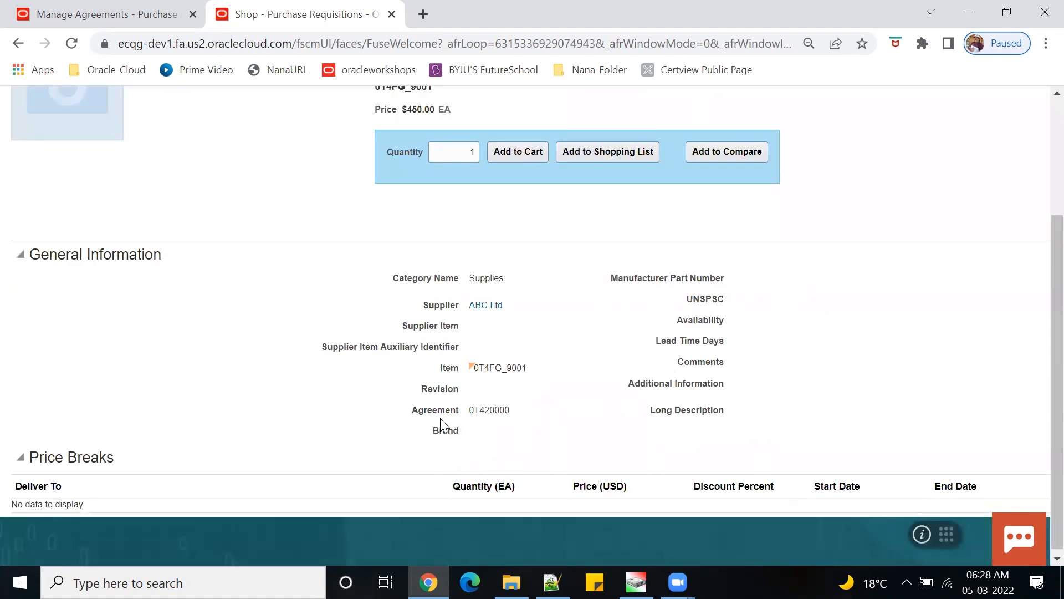
{"action": "scroll", "coordinate": [515, 388], "scroll_direction": "up", "scroll_amount": 3}
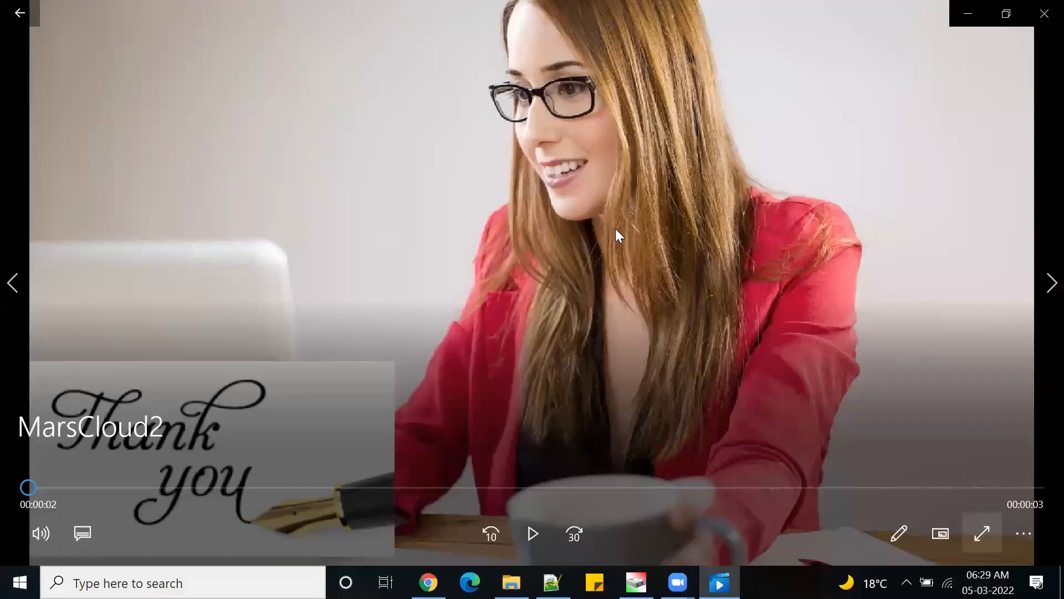
- Play the MARS ORACLE CLOUD SCM thank-you outro clip, replaying it from the beginning
{"action": "left_click", "coordinate": [531, 533]}
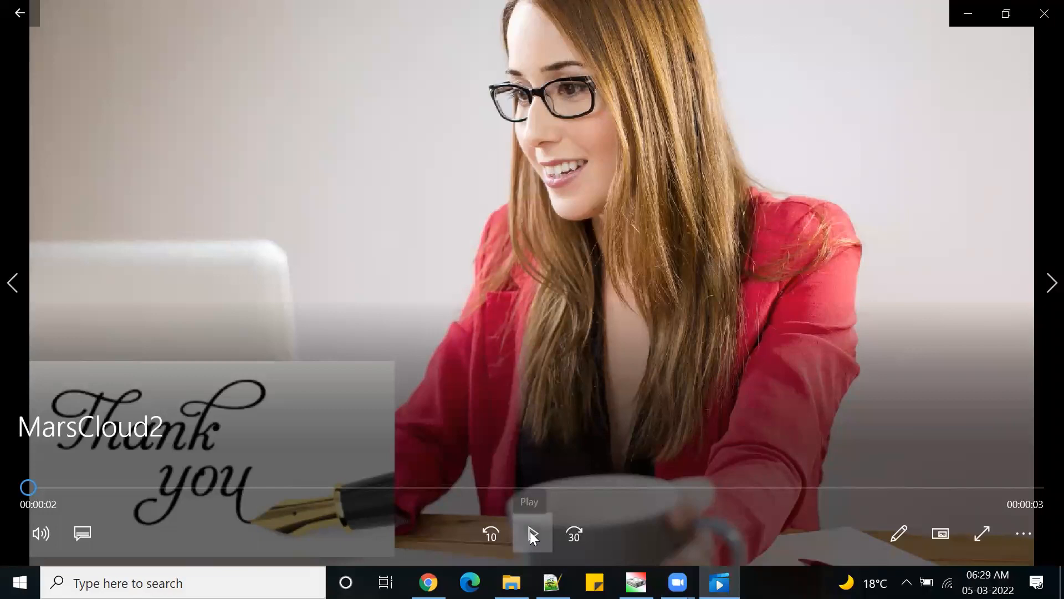
{"action": "left_click", "coordinate": [538, 424]}
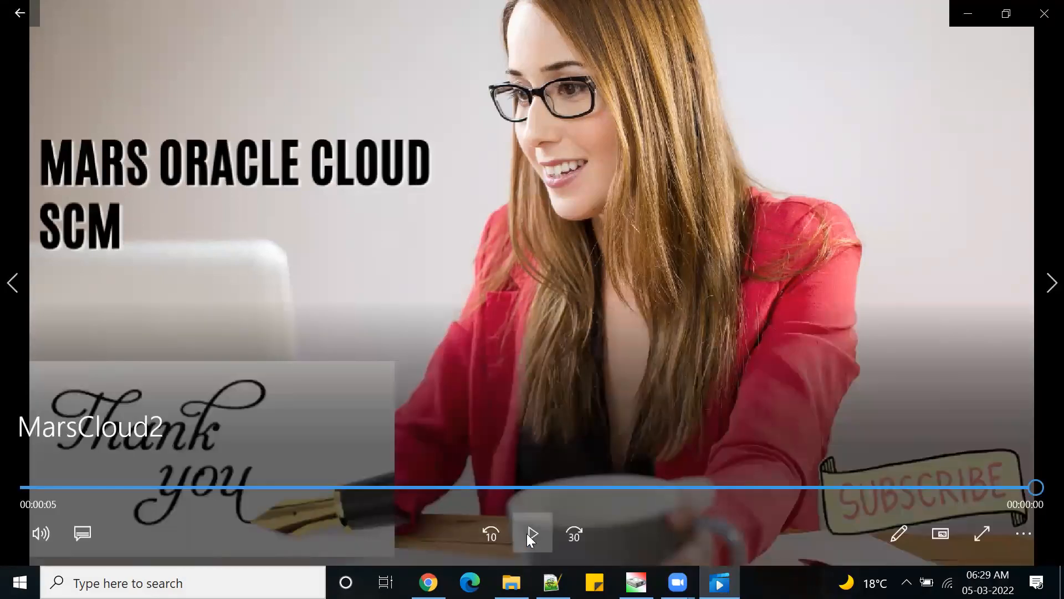
{"action": "left_click", "coordinate": [529, 533]}
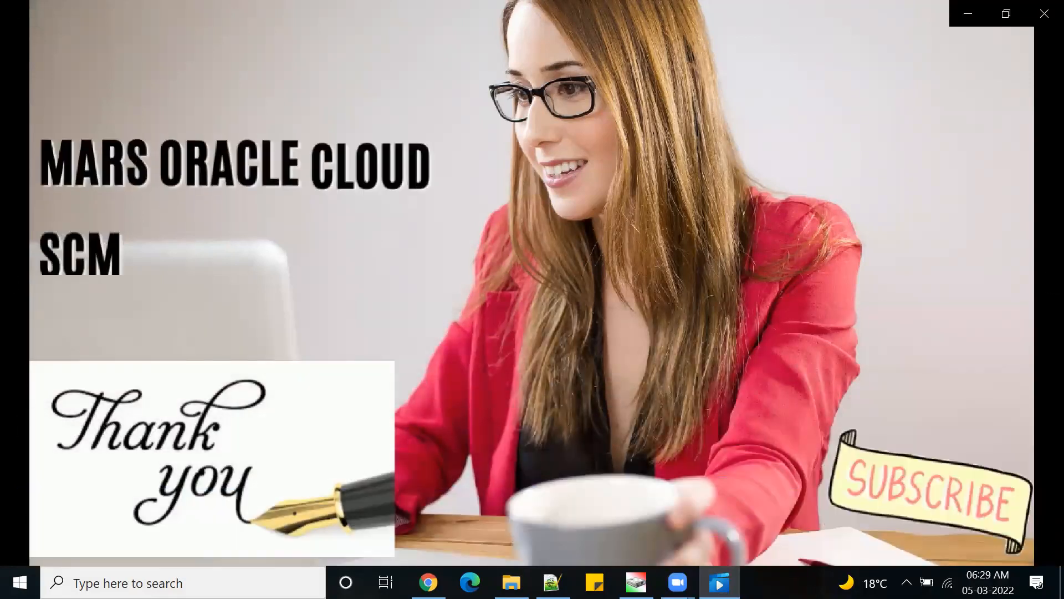